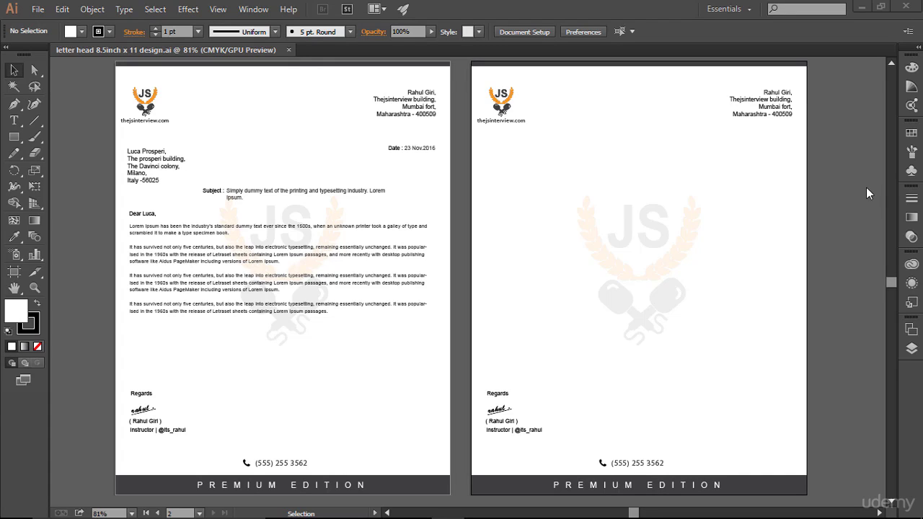
# - Create a new print document named Invoice, Letter size 8.5 x 11 in, with units in inches and 0.125 in bleed on all sides
pyautogui.click(38, 8)
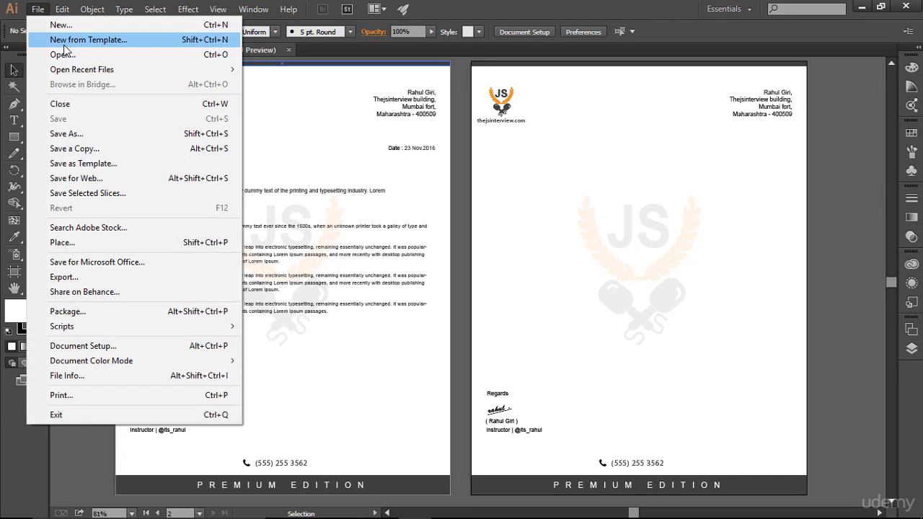
pyautogui.click(61, 25)
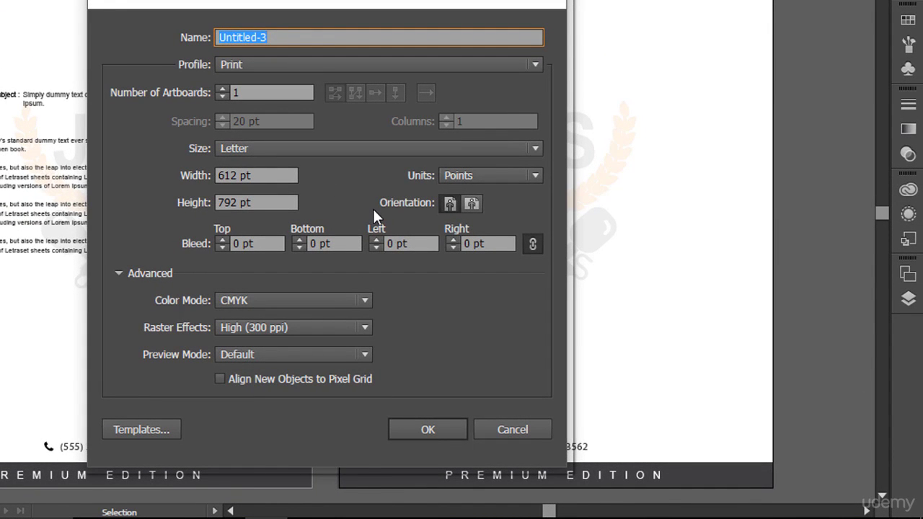
pyautogui.write('Invoice')
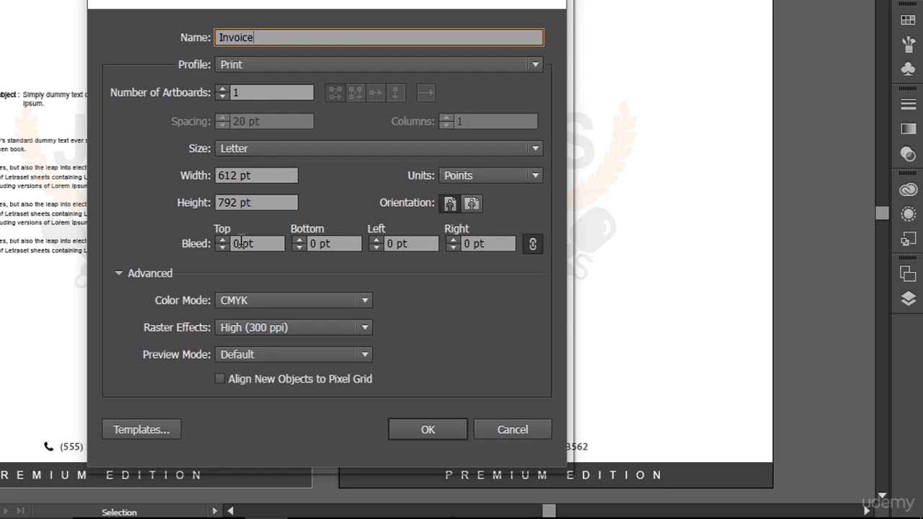
pyautogui.click(507, 173)
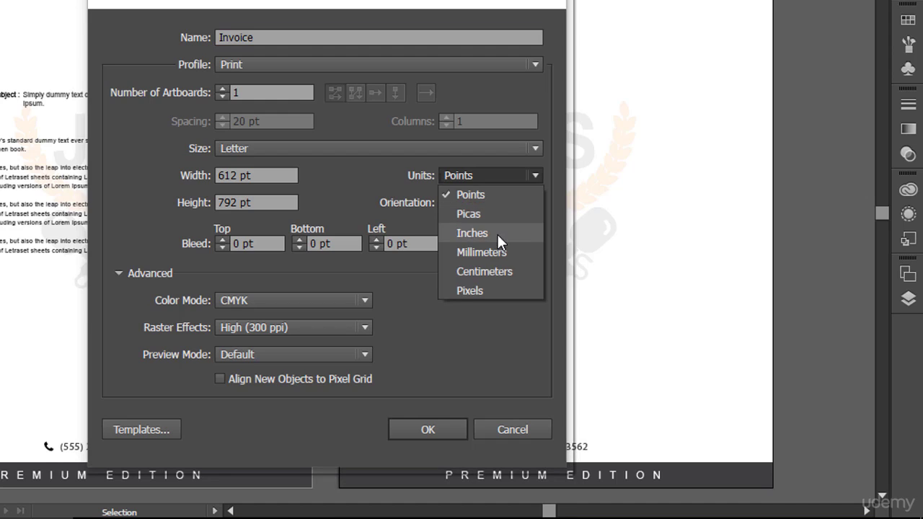
pyautogui.click(497, 234)
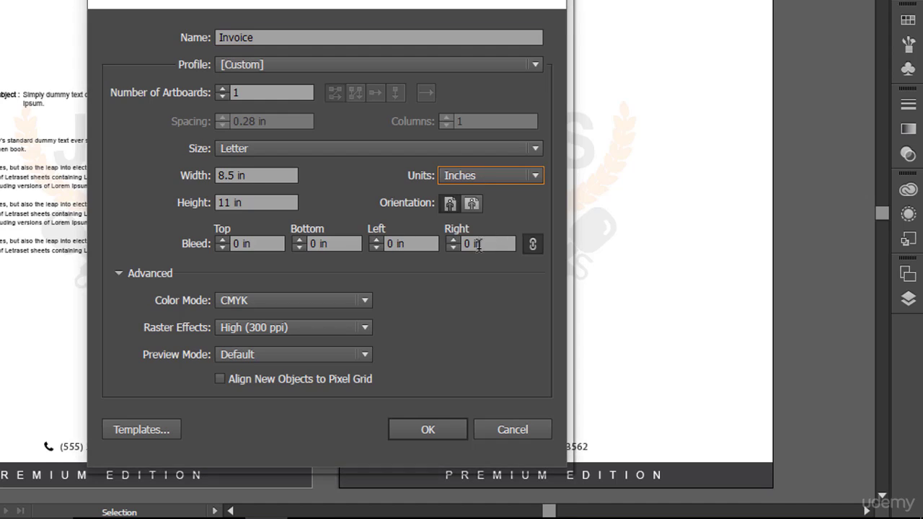
pyautogui.click(222, 240)
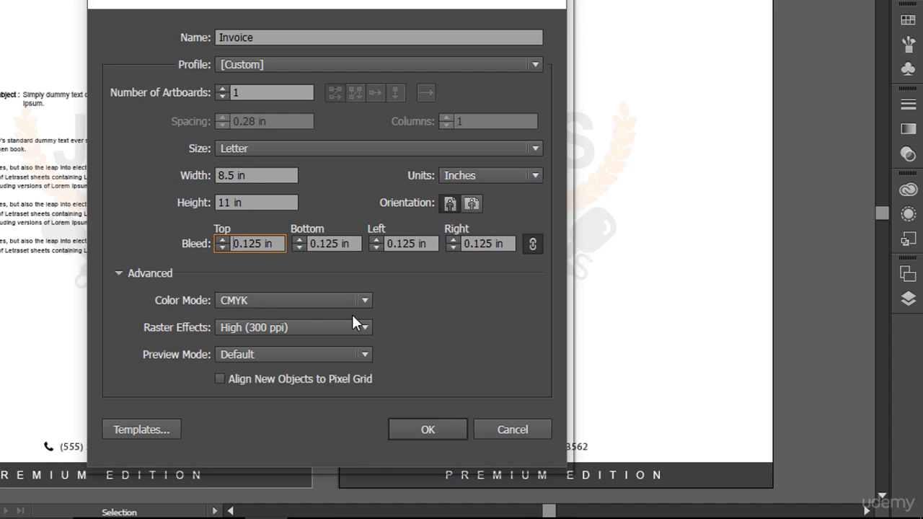
pyautogui.click(431, 432)
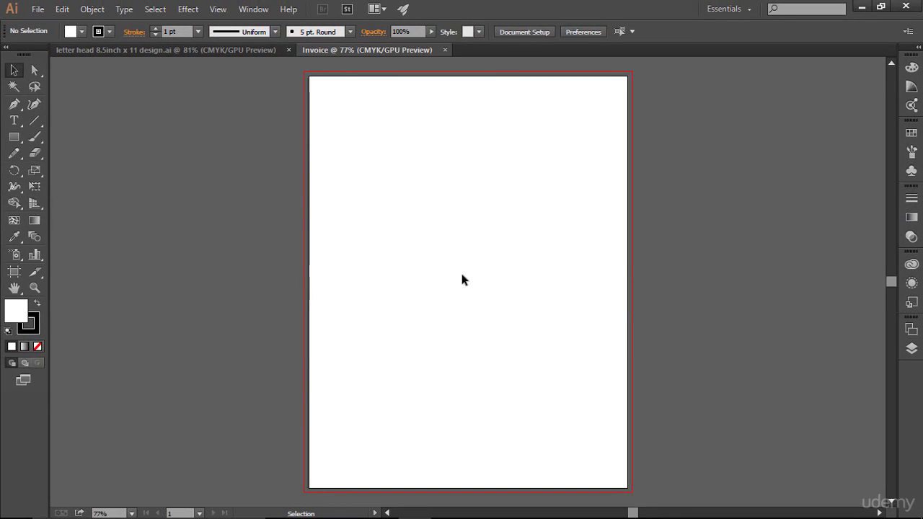
pyautogui.hotkey('ctrl', '0')
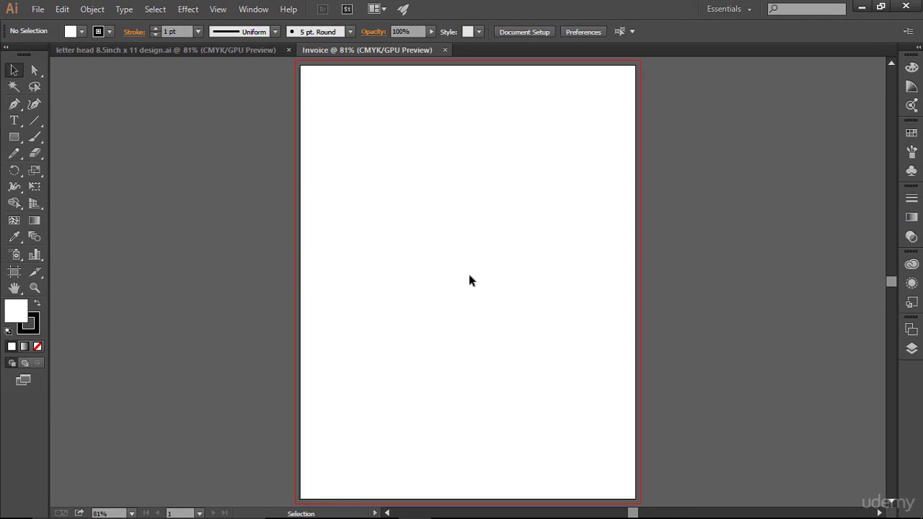
# - Show and unlock the guides in the letter head 8.5inch x 11 design.ai document
pyautogui.click(258, 53)
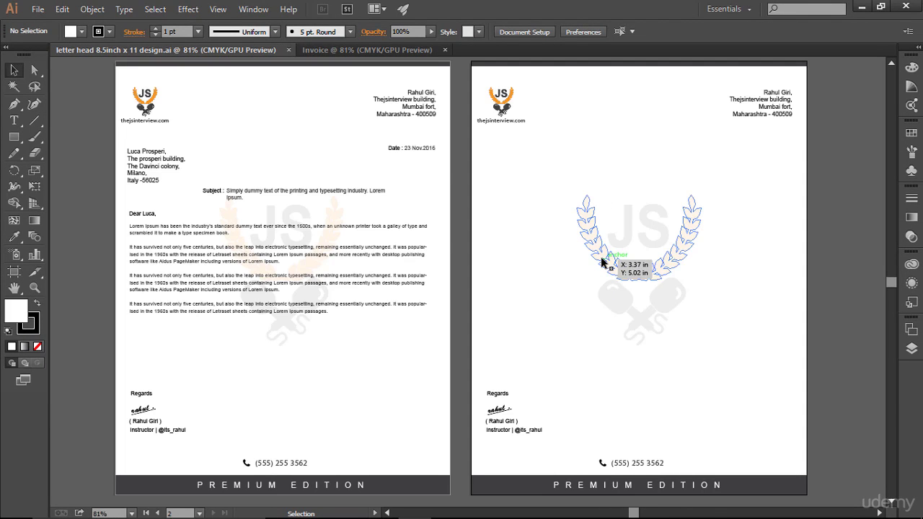
pyautogui.click(390, 50)
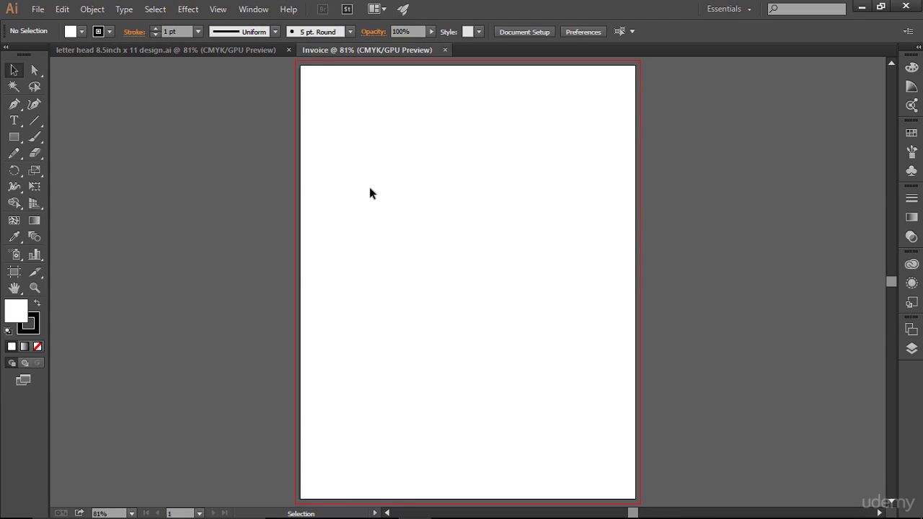
pyautogui.click(231, 50)
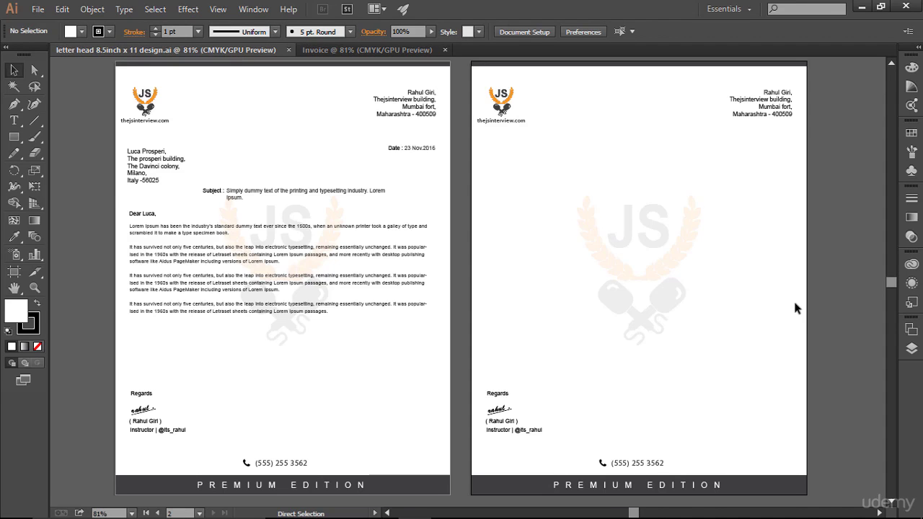
pyautogui.hotkey('ctrl', ';')
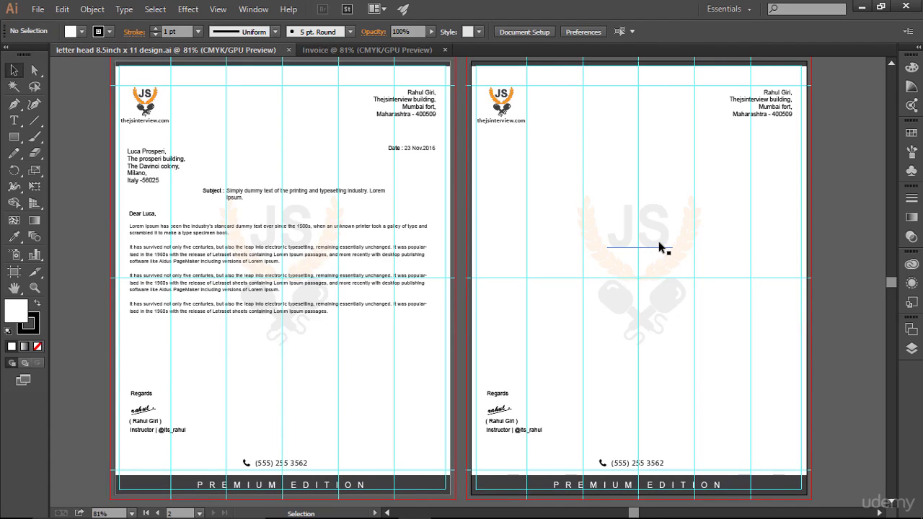
pyautogui.click(217, 9)
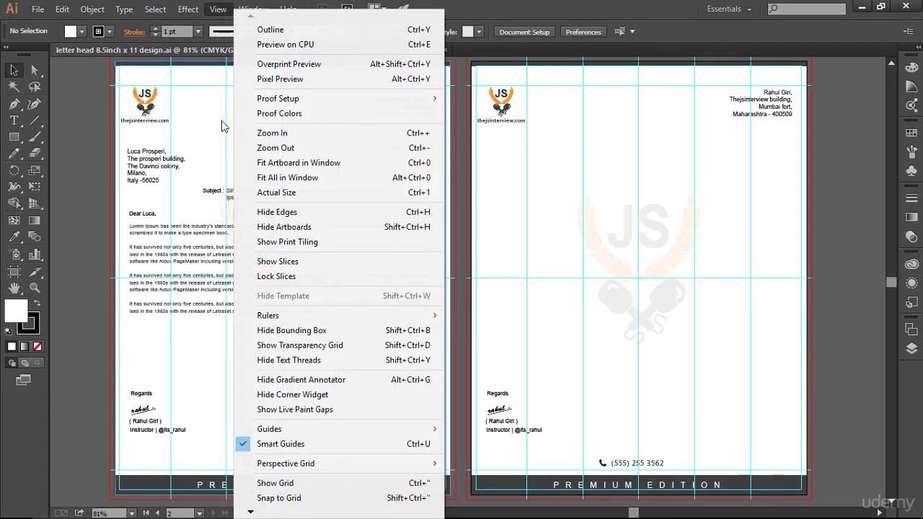
pyautogui.moveTo(327, 431)
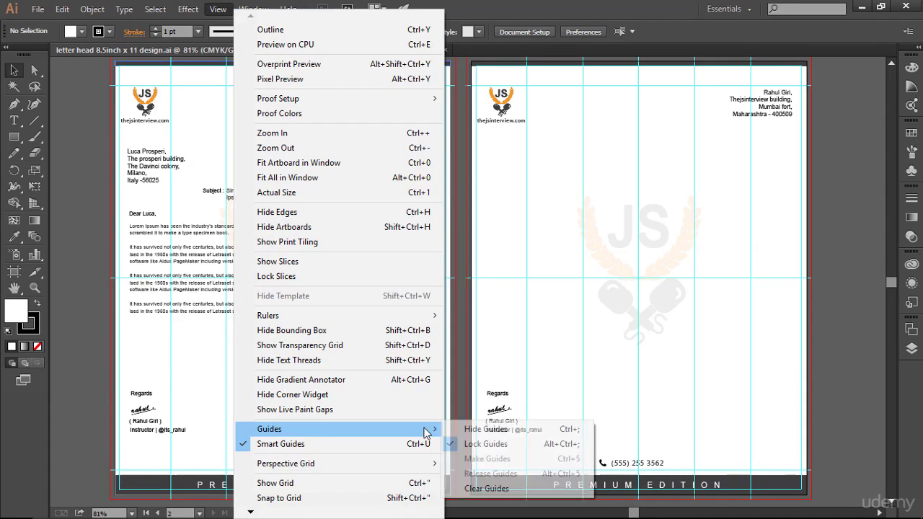
pyautogui.click(456, 447)
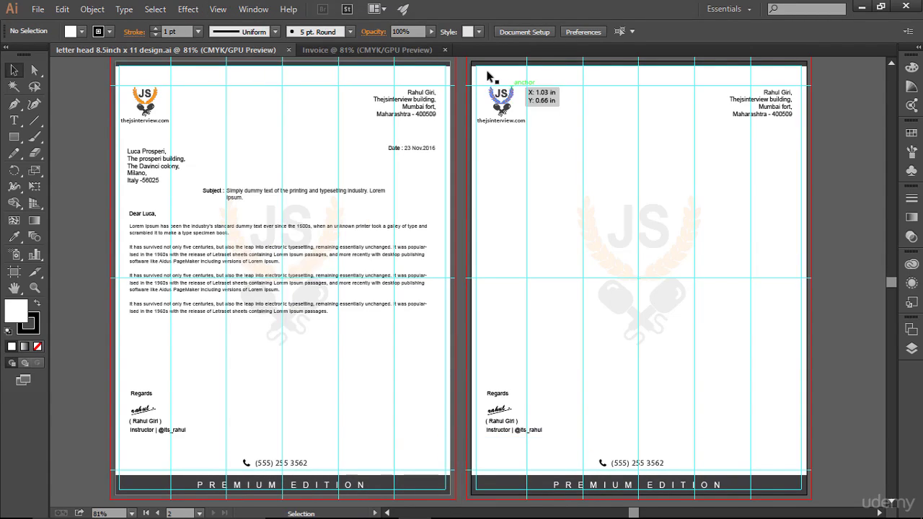
# - Copy the blank letterhead's artwork together with its guides from the second artboard and paste it onto the Invoice artboard
pyautogui.moveTo(465, 66); pyautogui.dragTo(819, 491)
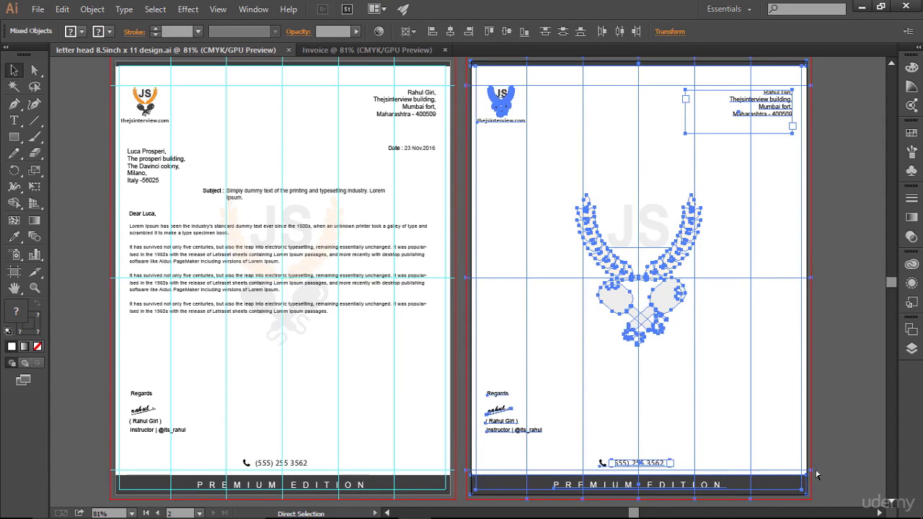
pyautogui.click(390, 50)
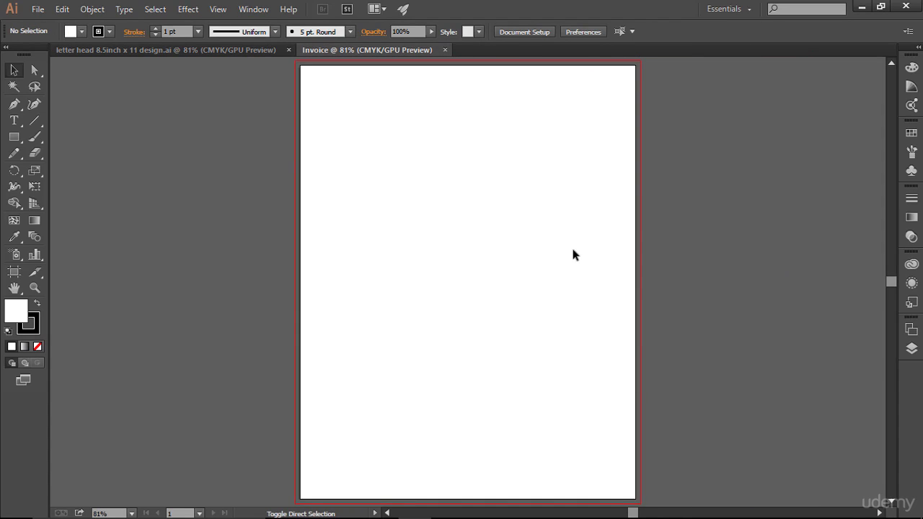
pyautogui.hotkey('ctrl', 'v')
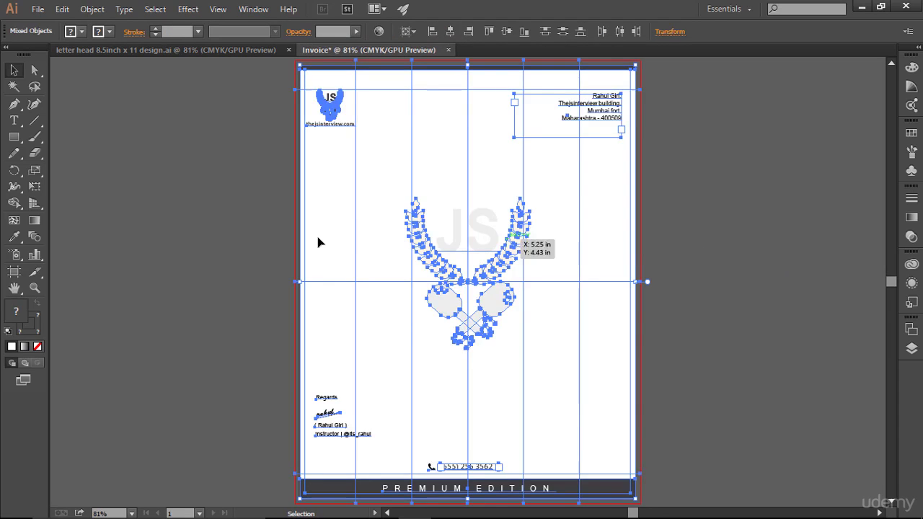
pyautogui.click(726, 232)
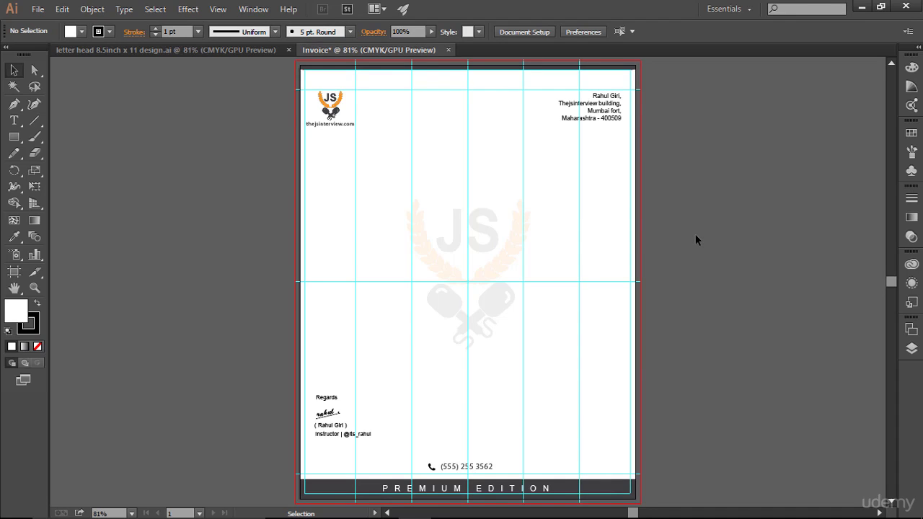
# - Lock the guides again in the letterhead document, deselect everything and return to the Invoice document
pyautogui.click(200, 50)
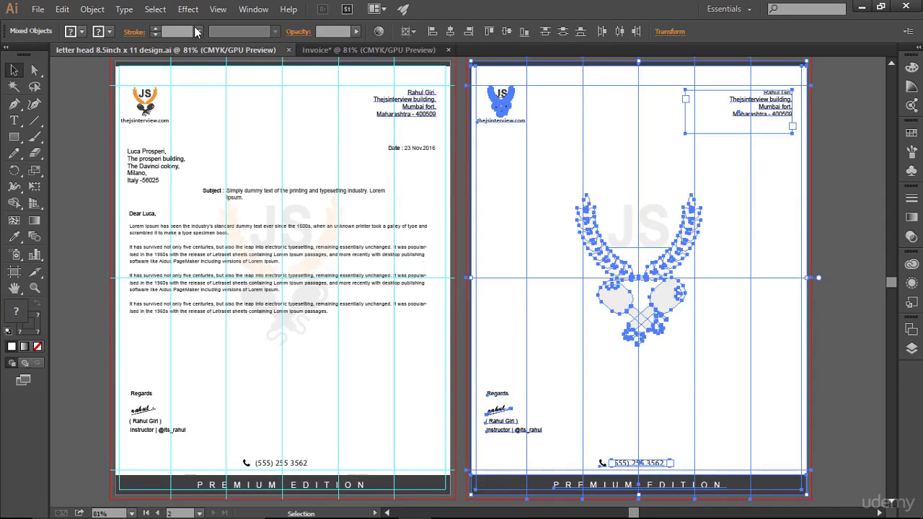
pyautogui.click(222, 11)
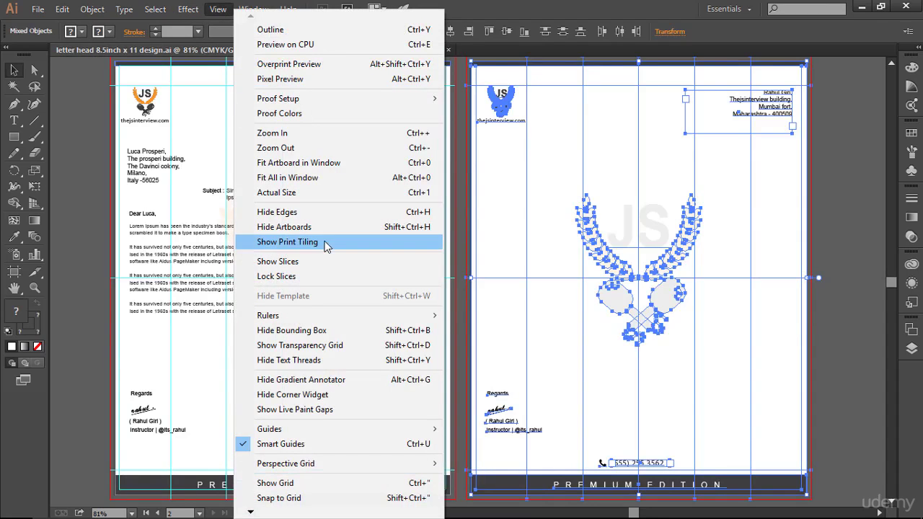
pyautogui.moveTo(436, 432)
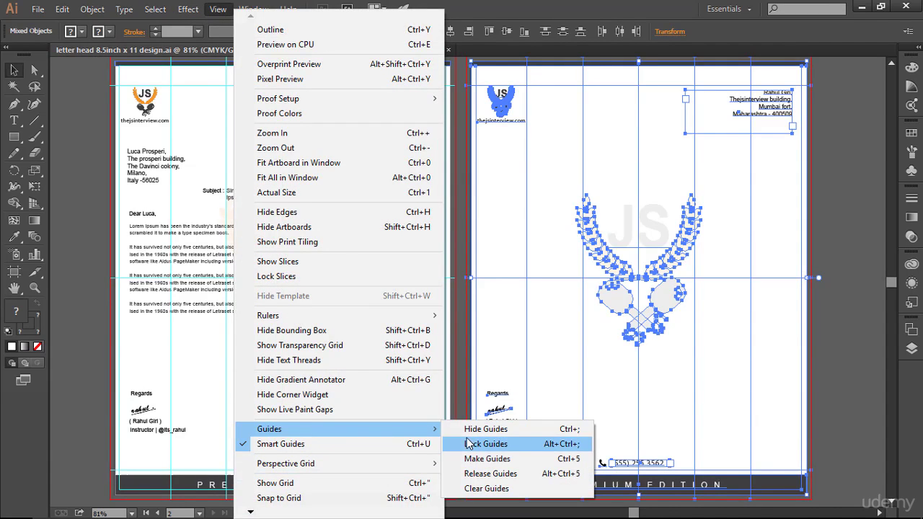
pyautogui.click(467, 443)
pyautogui.click(836, 256)
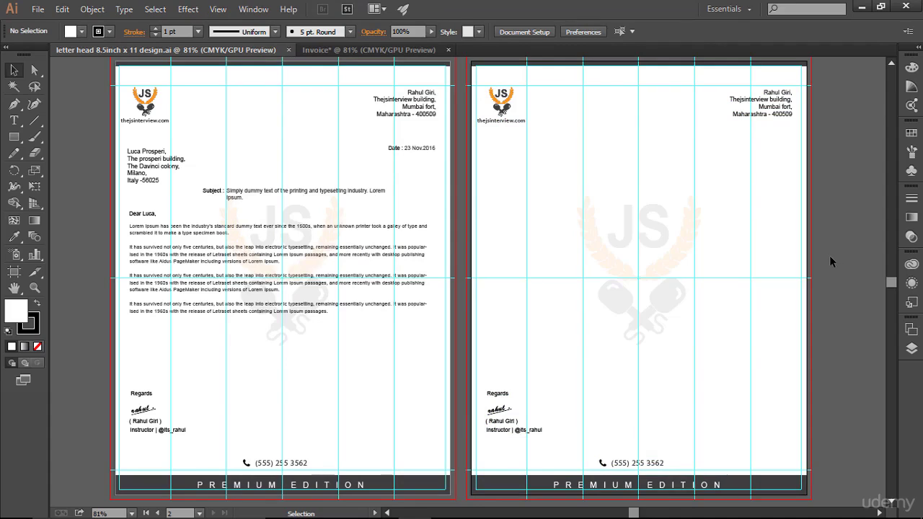
pyautogui.press('ctrl')
pyautogui.click(339, 50)
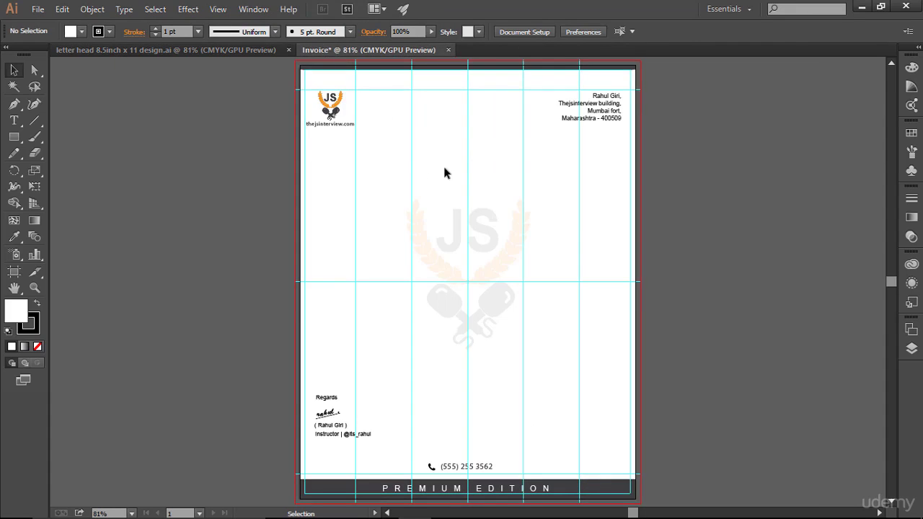
pyautogui.moveTo(539, 83); pyautogui.dragTo(661, 161)
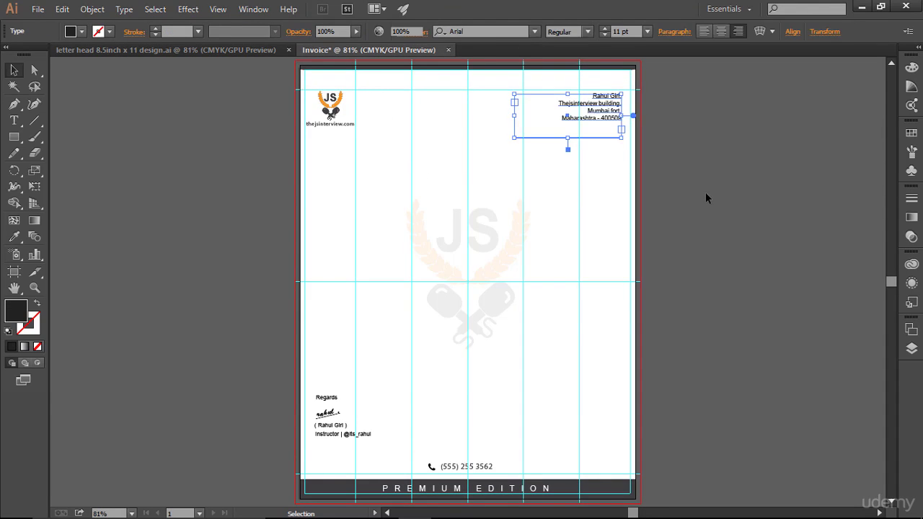
pyautogui.click(705, 192)
pyautogui.click(232, 52)
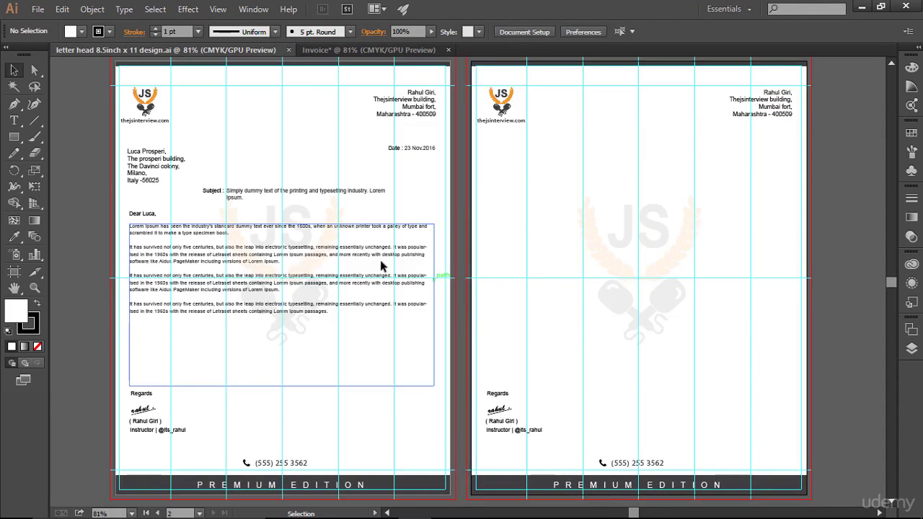
pyautogui.moveTo(90, 139); pyautogui.dragTo(180, 201)
pyautogui.moveTo(155, 166); pyautogui.dragTo(530, 241)
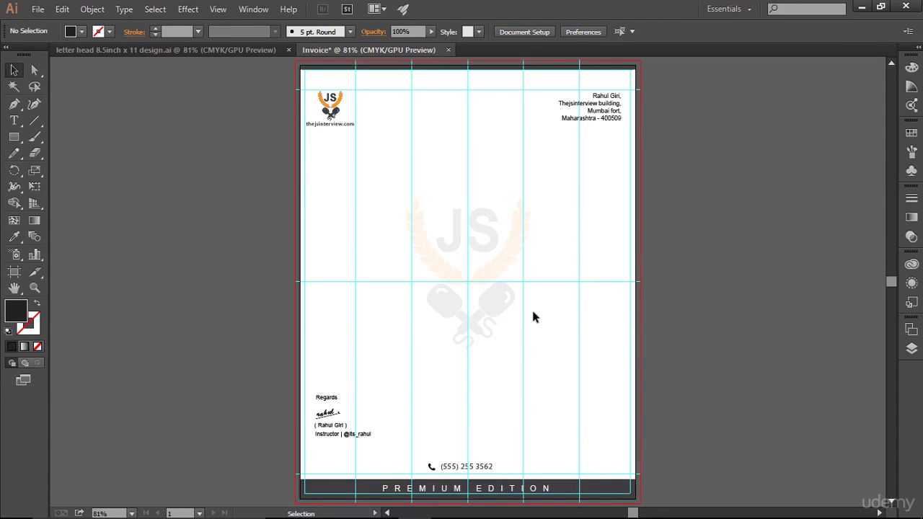
pyautogui.click(188, 50)
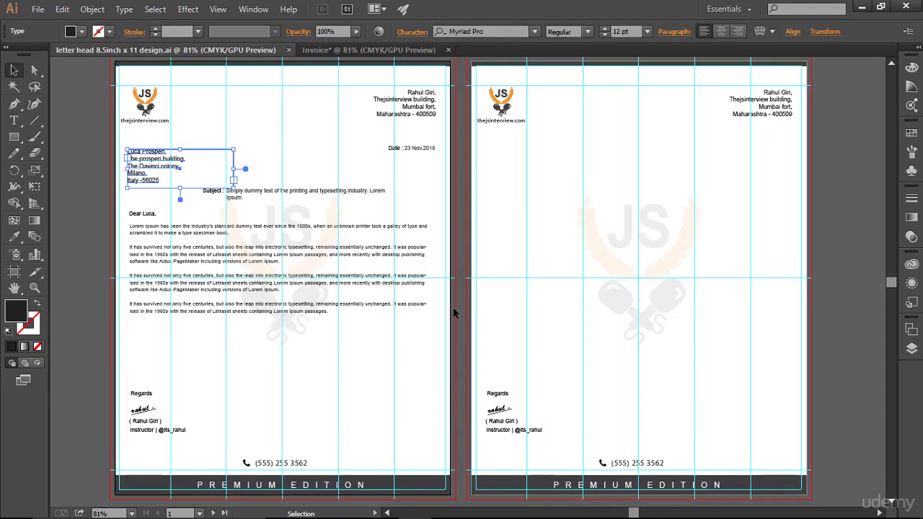
pyautogui.click(94, 250)
pyautogui.click(391, 52)
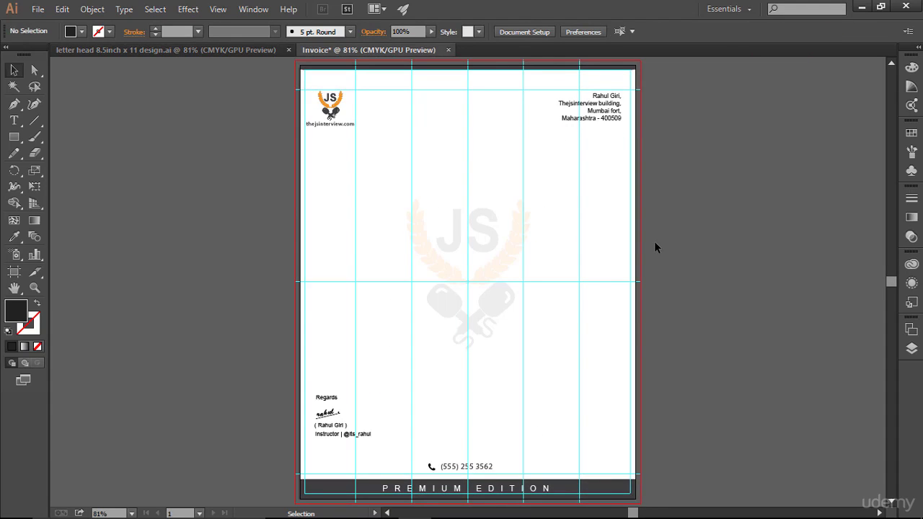
# - Add the heading text "Invoice" at the page's horizontal centre, below the logo and address block
pyautogui.hotkey('ctrl', 'space')
pyautogui.moveTo(284, 63); pyautogui.dragTo(404, 284)
pyautogui.moveTo(586, 249); pyautogui.dragTo(440, 253)
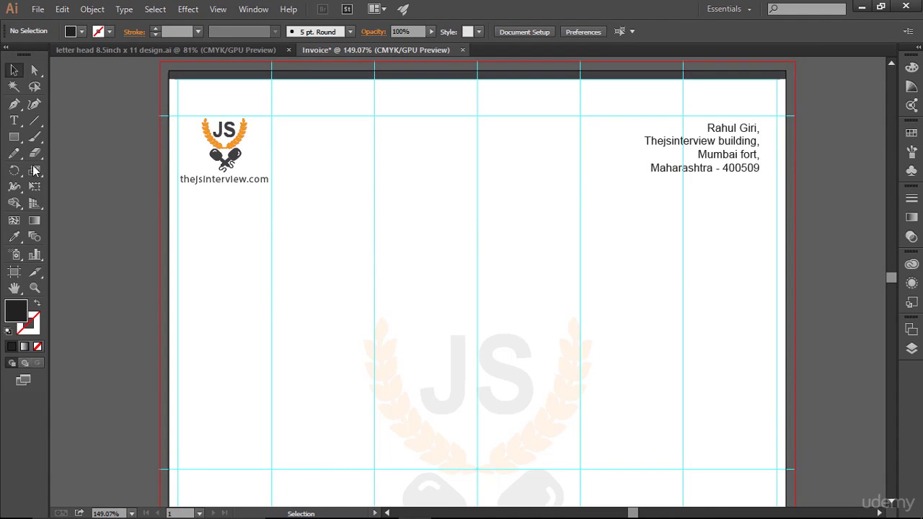
pyautogui.click(14, 121)
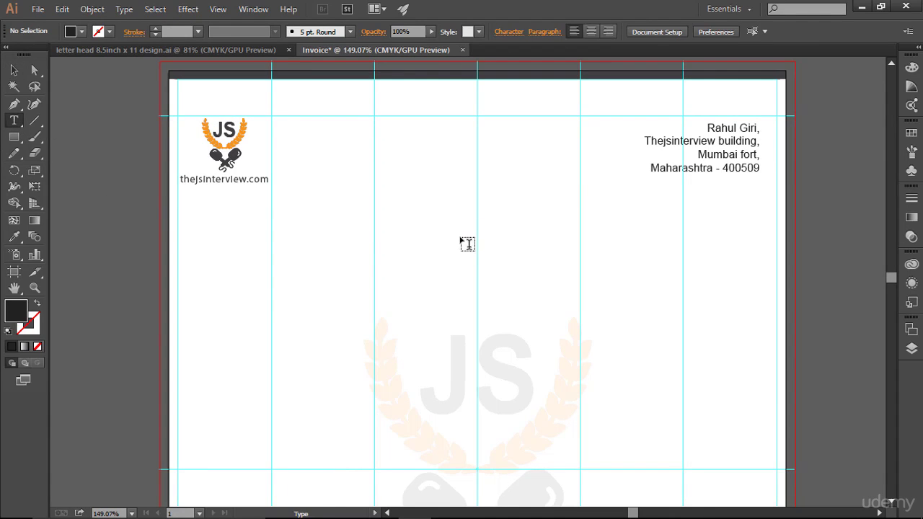
pyautogui.click(505, 238)
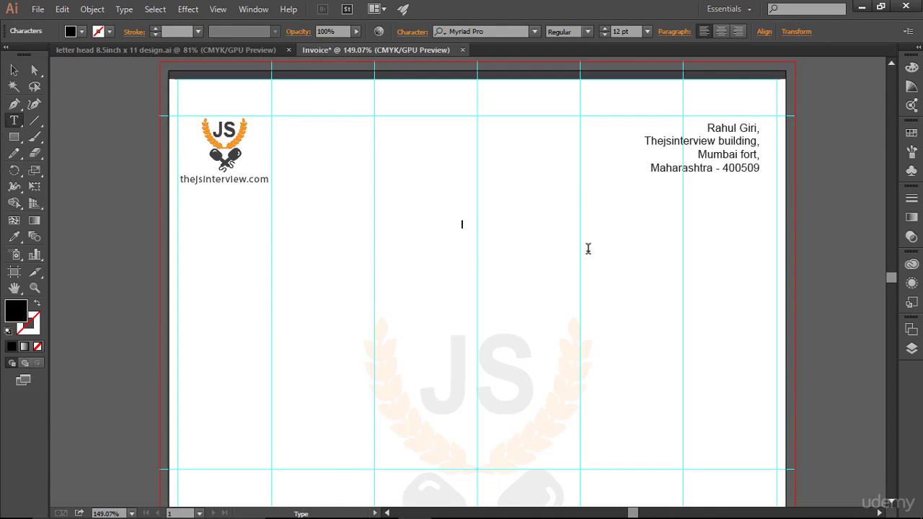
pyautogui.write('Invoice')
# - Try All Caps on the Invoice heading text
pyautogui.hotkey('ctrl', 'a')
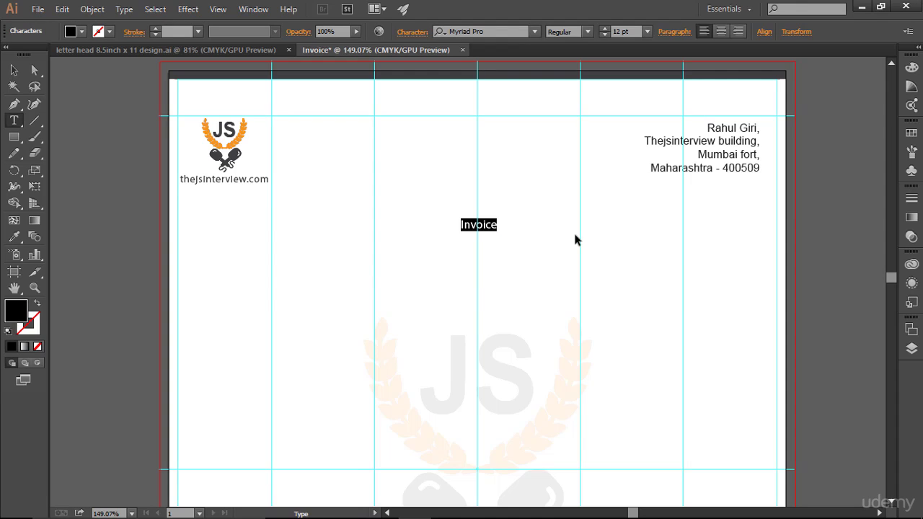
pyautogui.click(490, 224)
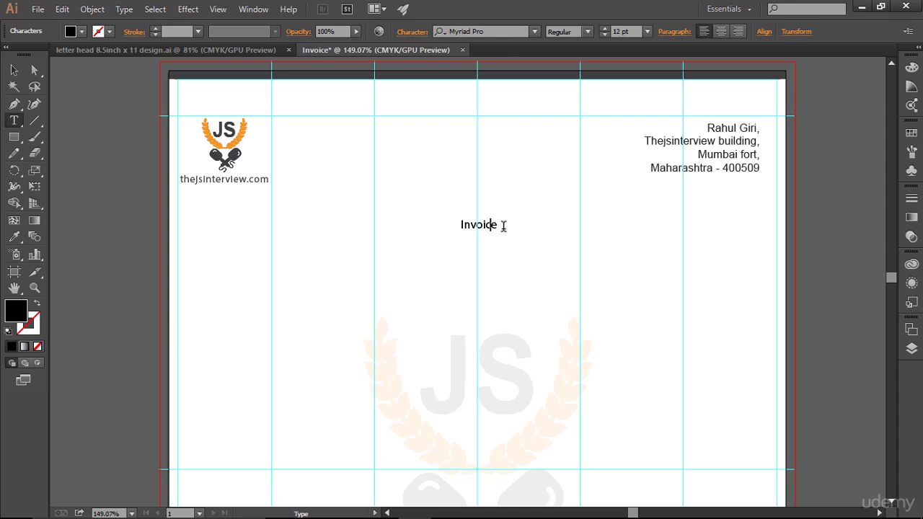
pyautogui.moveTo(503, 226); pyautogui.dragTo(448, 223)
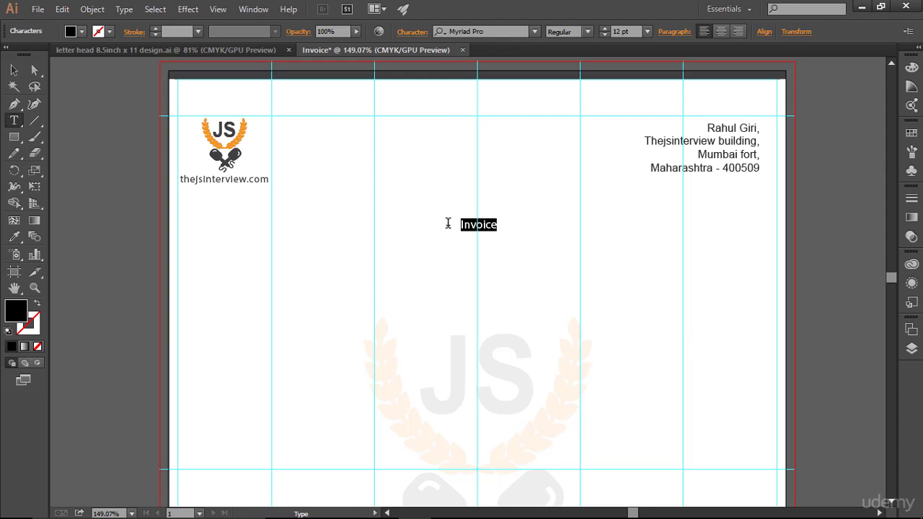
pyautogui.click(412, 31)
pyautogui.click(284, 192)
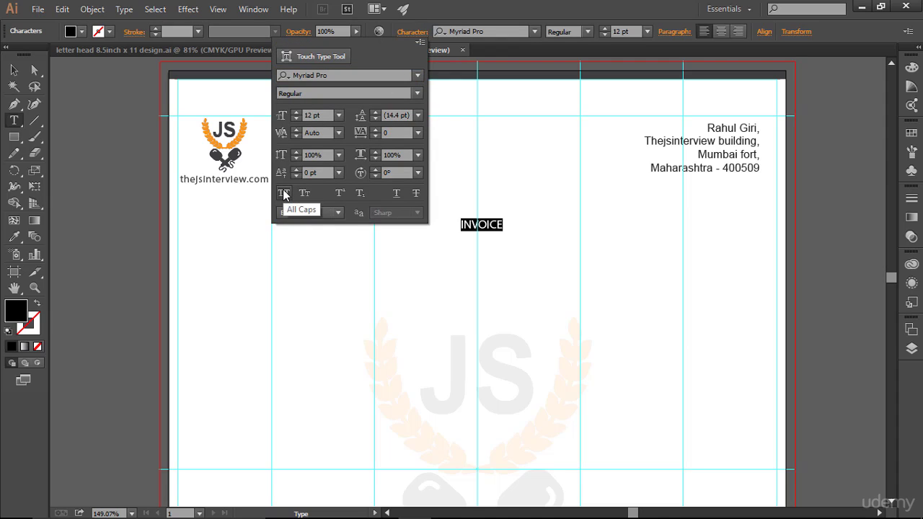
pyautogui.click(521, 212)
pyautogui.press('Right')
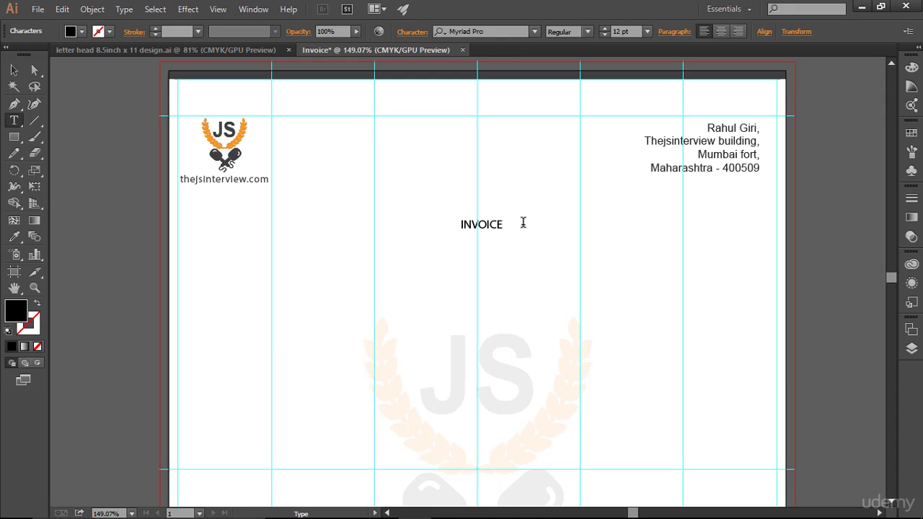
# - Apply Small Caps to the whole Invoice heading
pyautogui.moveTo(504, 225); pyautogui.dragTo(404, 223)
pyautogui.click(413, 31)
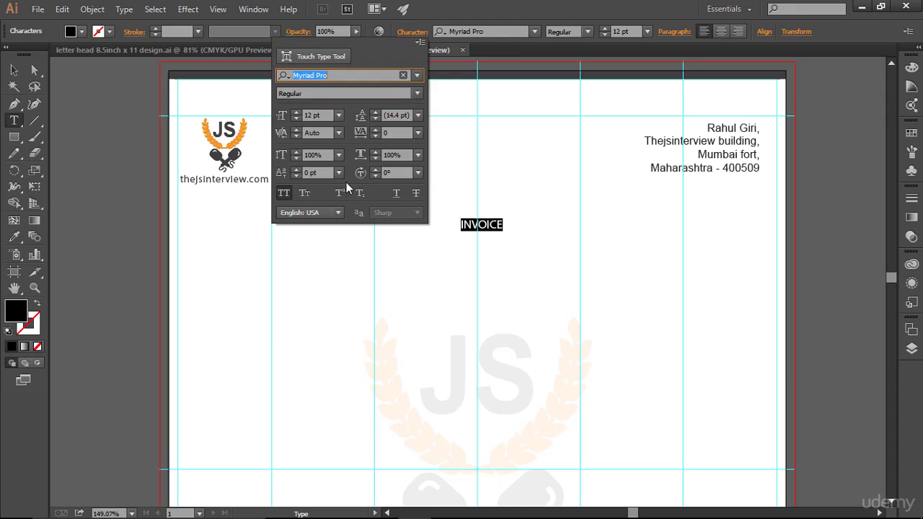
pyautogui.click(306, 193)
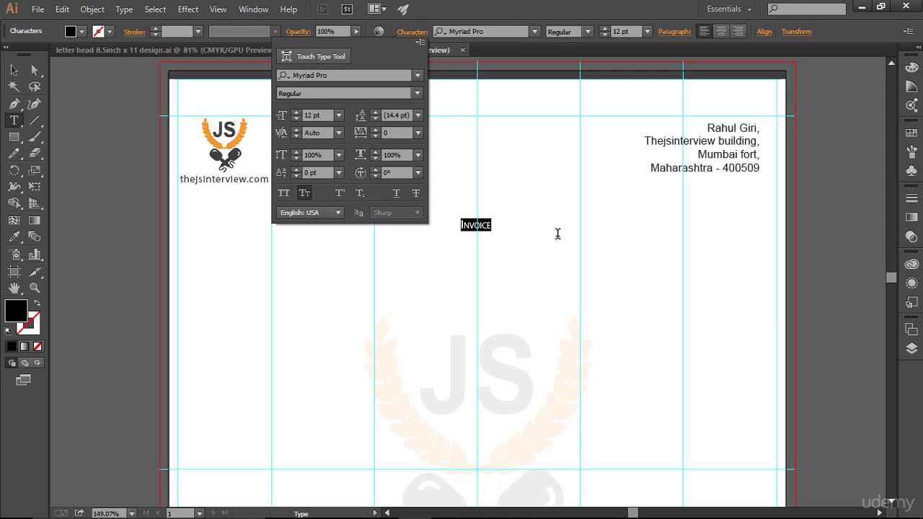
pyautogui.click(496, 236)
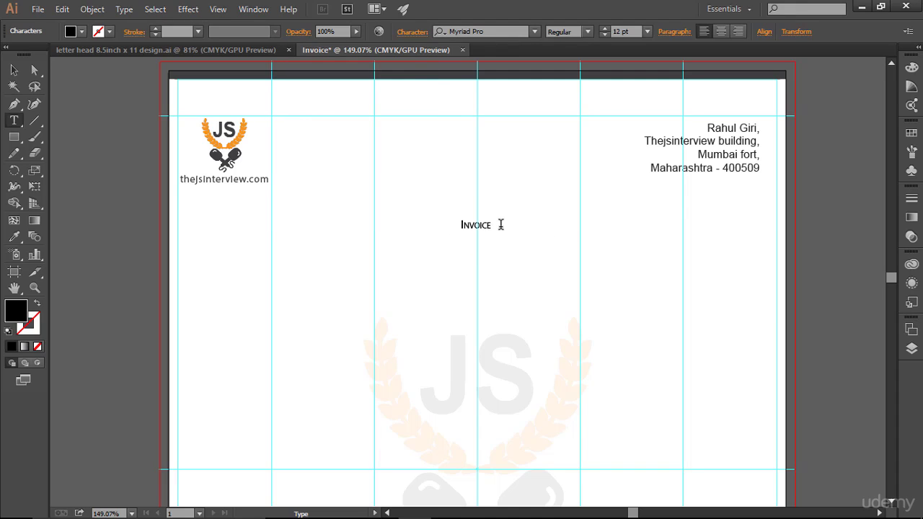
# - Enlarge the Invoice heading to 19 pt and change its font to Arial Regular
pyautogui.moveTo(499, 224); pyautogui.dragTo(424, 222)
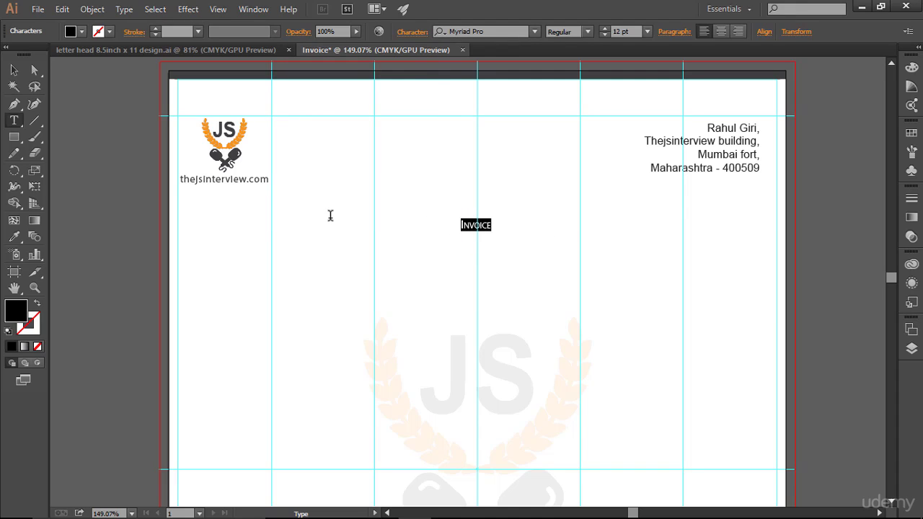
pyautogui.click(607, 29)
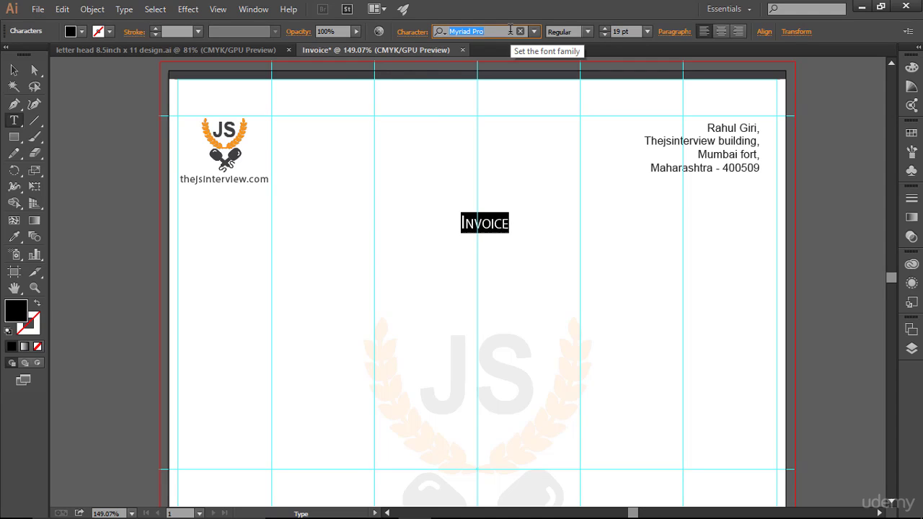
pyautogui.write('Arial')
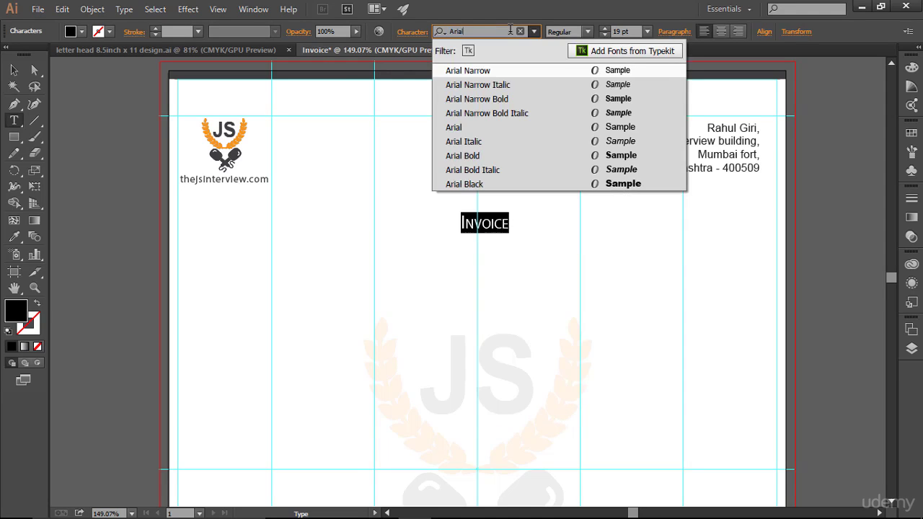
pyautogui.press('Down')
pyautogui.press('Down')
pyautogui.press('Down')
pyautogui.press('Down')
pyautogui.press('Return')
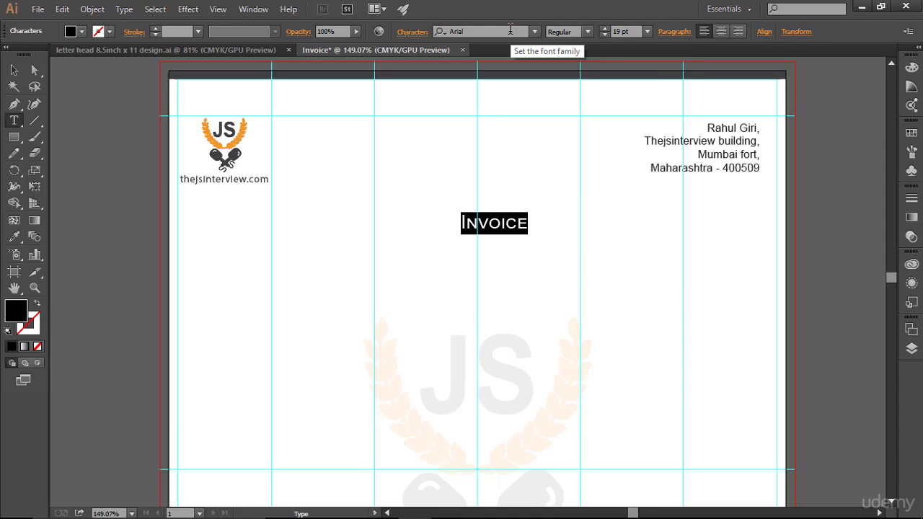
# - Reduce the Invoice heading's font size to 15 pt
pyautogui.click(515, 224)
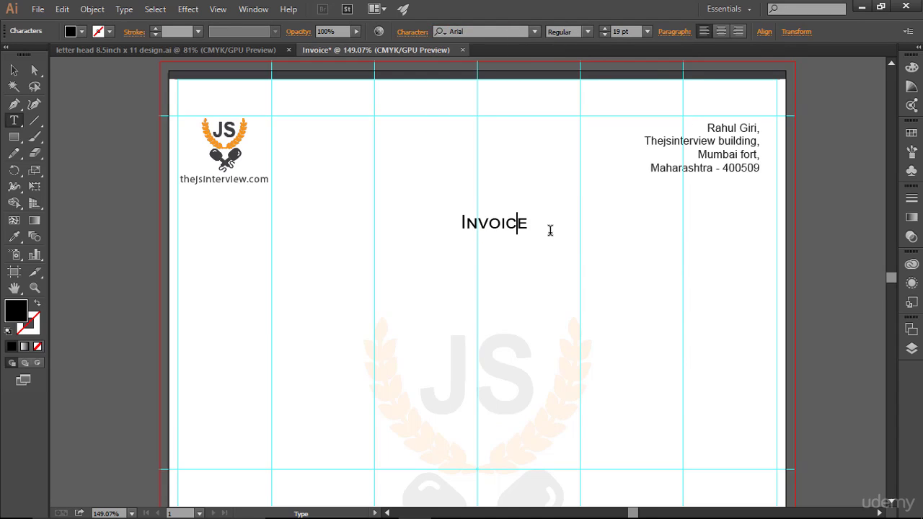
pyautogui.moveTo(539, 222); pyautogui.dragTo(410, 227)
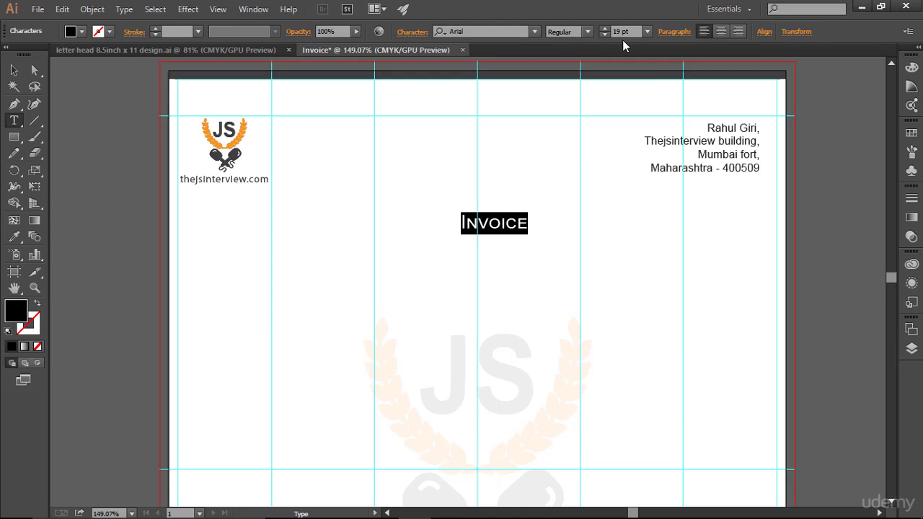
pyautogui.click(605, 34)
pyautogui.click(605, 34)
pyautogui.click(605, 34)
pyautogui.click(604, 34)
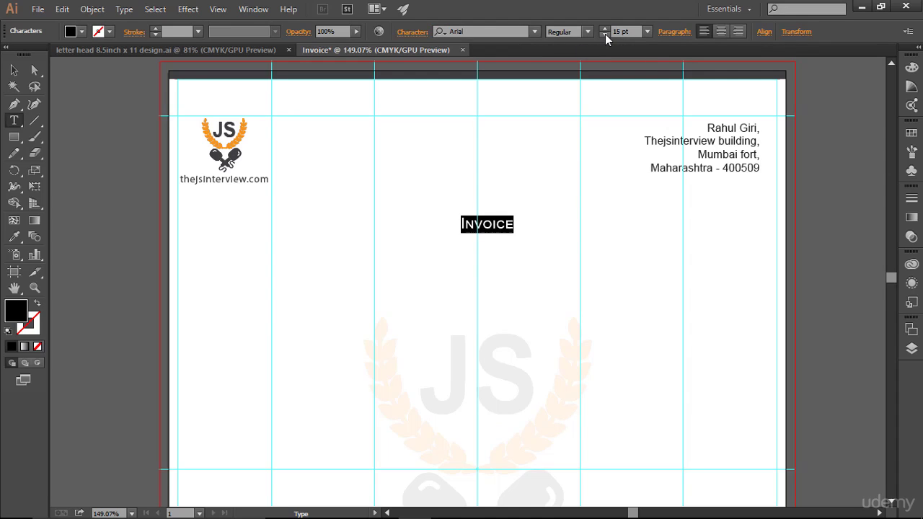
# - Move the Invoice heading so it is centred on the page's vertical centre guide, and deselect it
pyautogui.click(10, 69)
pyautogui.moveTo(478, 224); pyautogui.dragTo(467, 225)
pyautogui.click(628, 280)
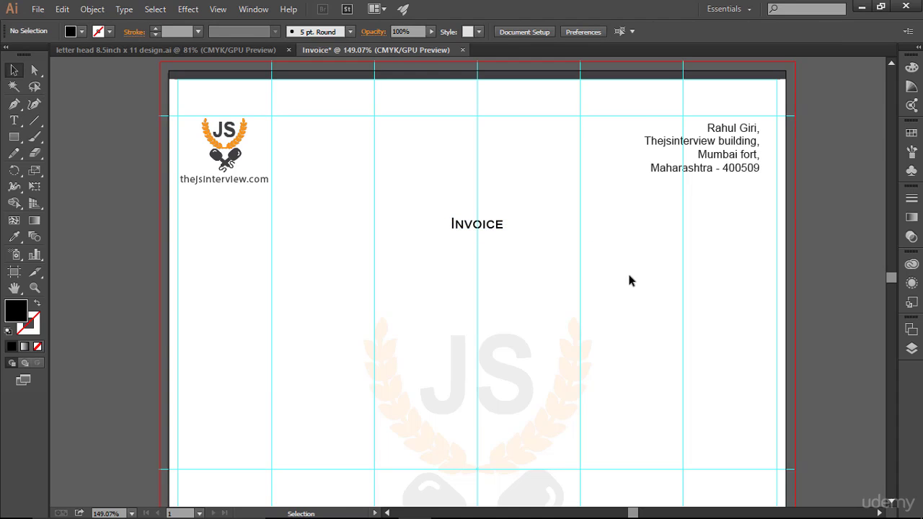
pyautogui.scroll(-1, 629, 280)
pyautogui.scroll(1, 628, 280)
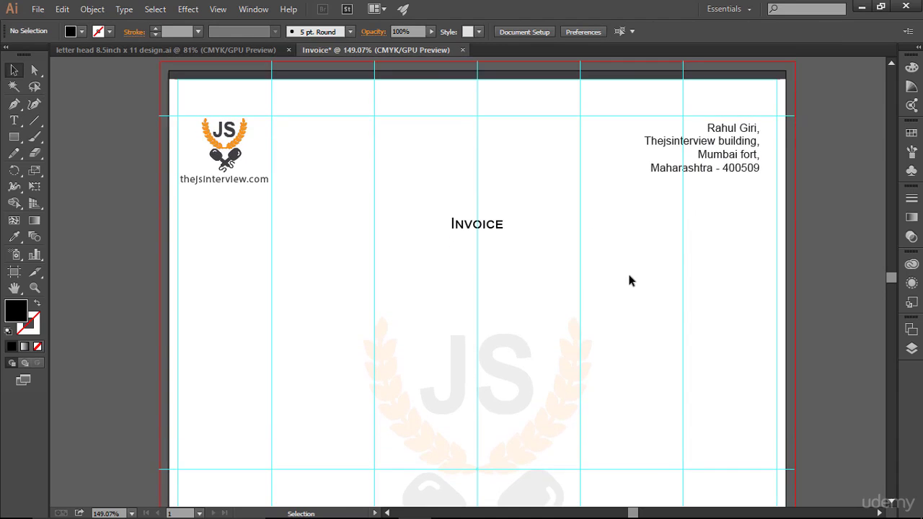
pyautogui.click(13, 120)
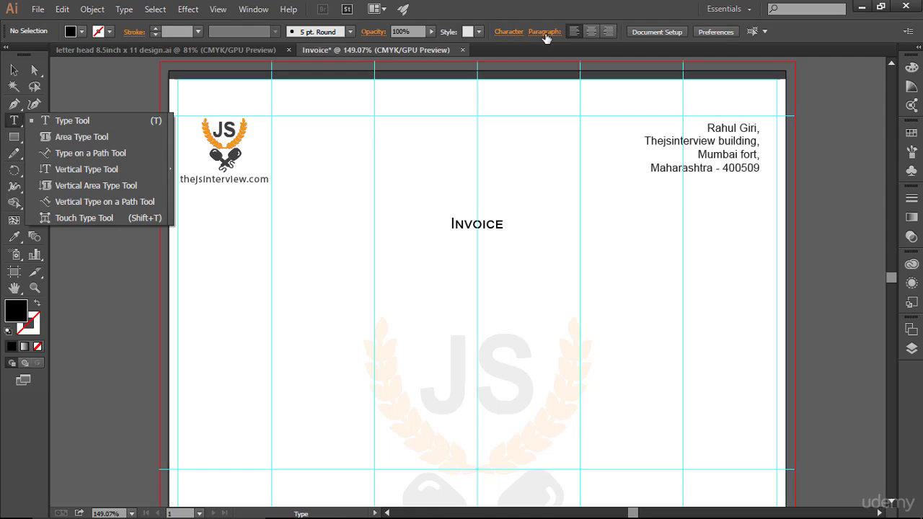
pyautogui.click(507, 33)
pyautogui.click(508, 33)
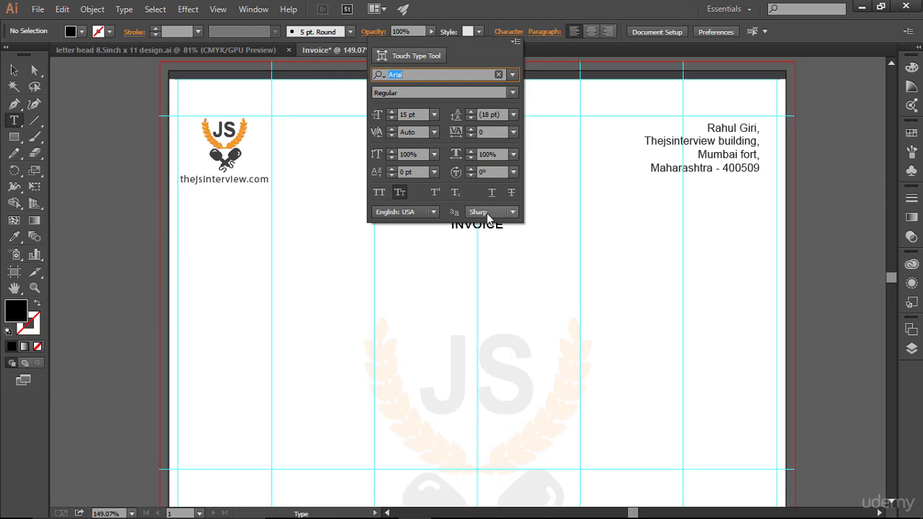
pyautogui.press('Escape')
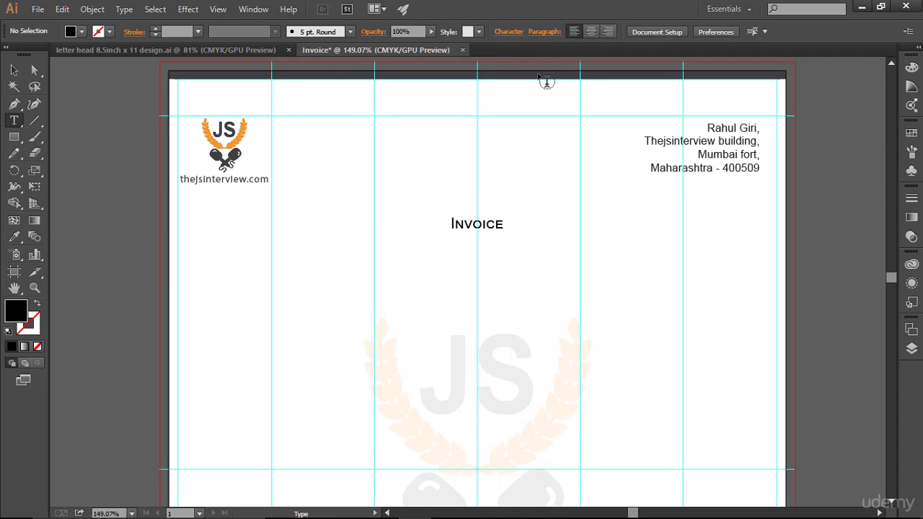
# - Underline the Invoice heading with a horizontal line segment slightly wider than the text, with a 1 pt black stroke
pyautogui.click(39, 119)
pyautogui.click(92, 121)
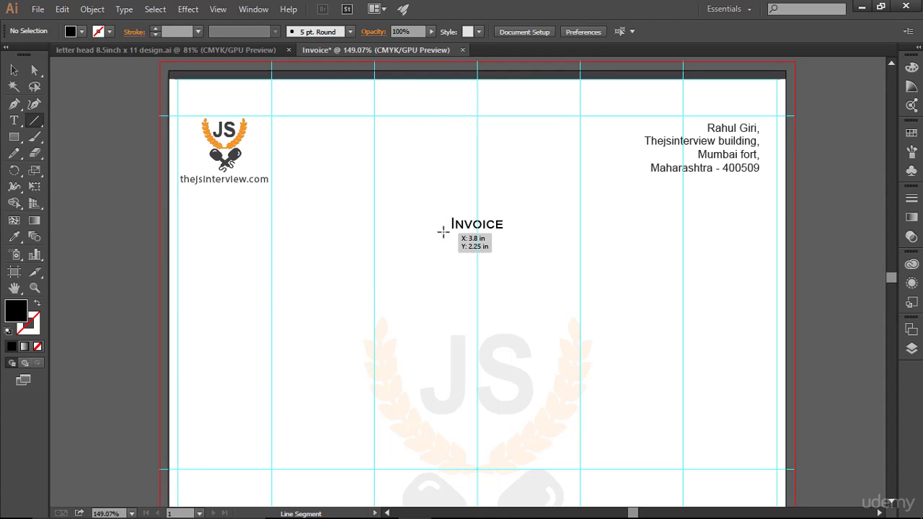
pyautogui.moveTo(443, 231); pyautogui.dragTo(509, 231)
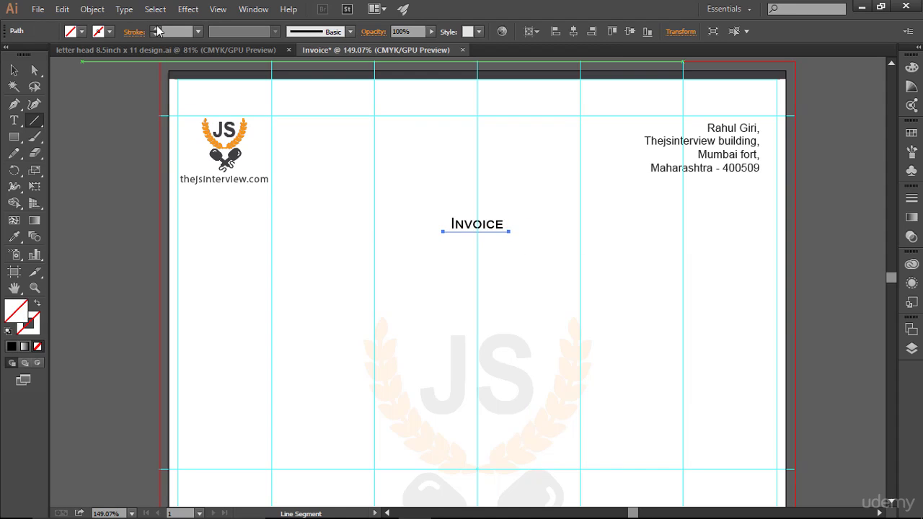
pyautogui.click(160, 27)
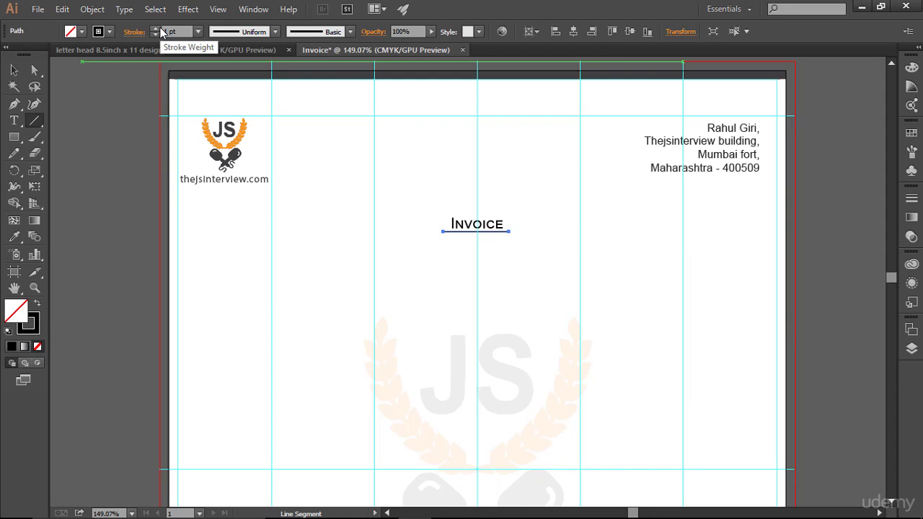
pyautogui.click(16, 69)
pyautogui.click(807, 314)
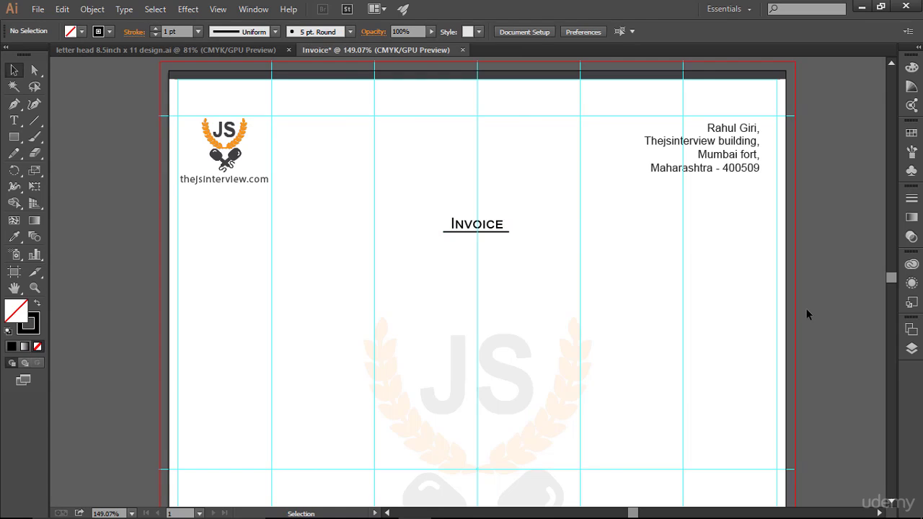
# - Review the whole page layout with the guides hidden, and show the guides again
pyautogui.scroll(-6, 687, 264)
pyautogui.scroll(5, 687, 263)
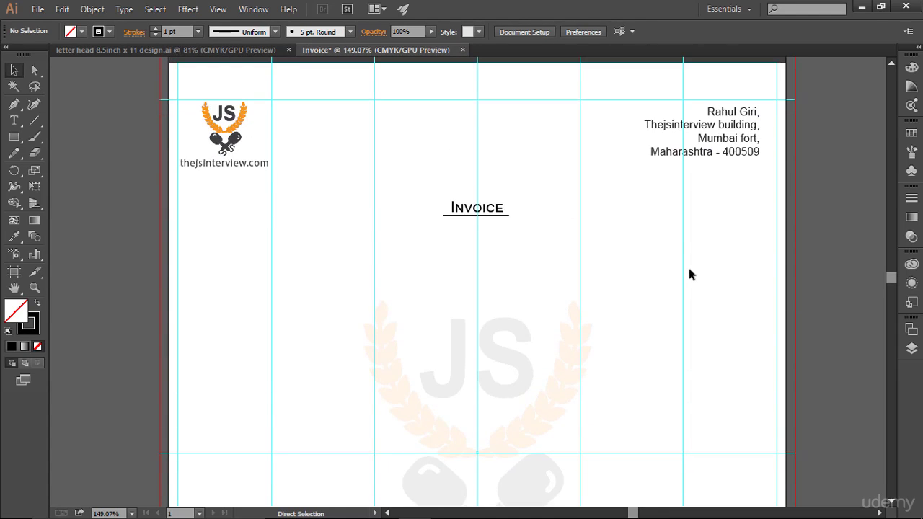
pyautogui.hotkey('ctrl', '0')
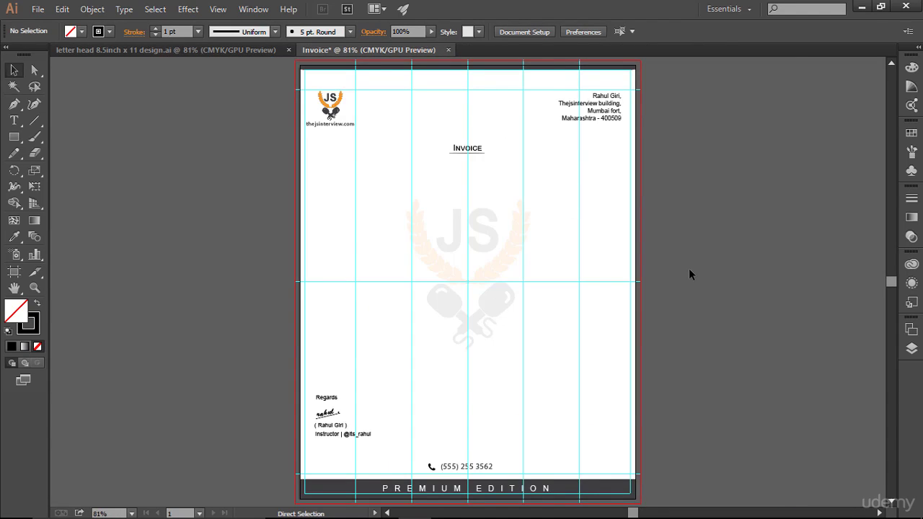
pyautogui.hotkey('ctrl', ';')
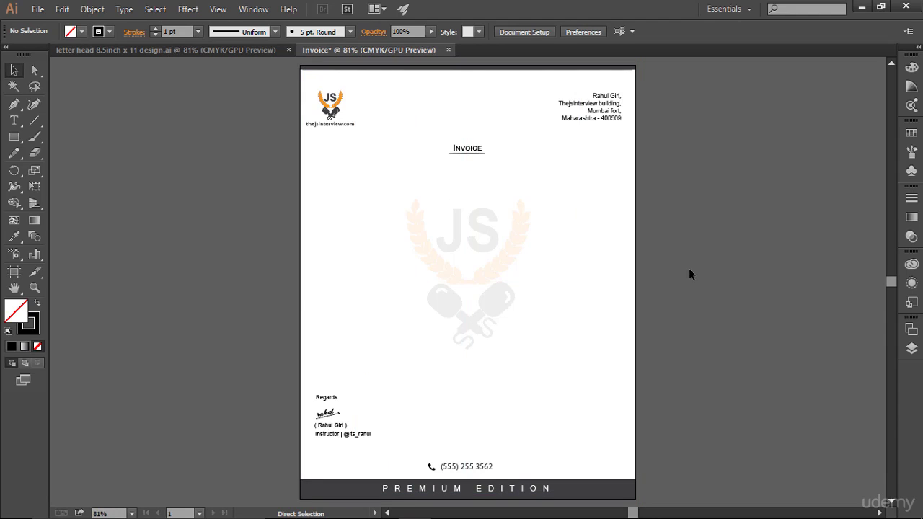
pyautogui.hotkey('ctrl', ';')
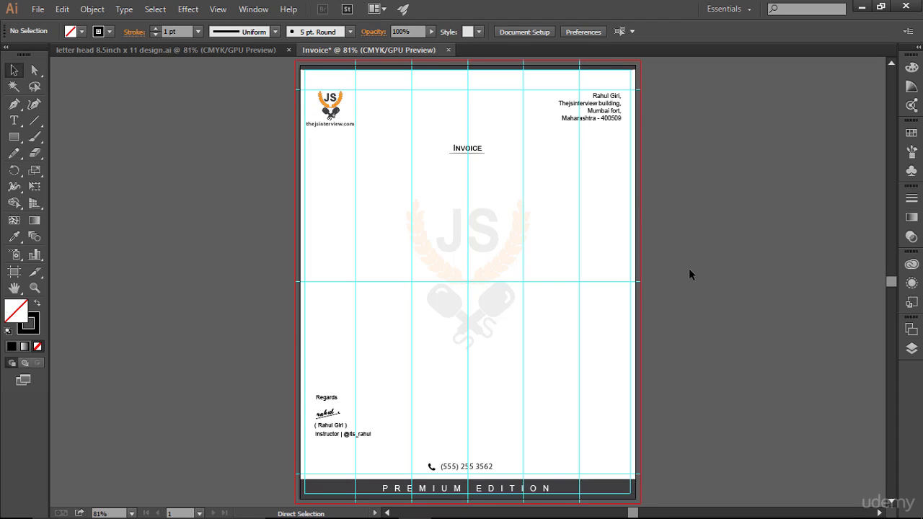
# - Draw a wide, shallow rectangle about 7.5 in wide below the underlined Invoice heading, spanning most of the page width
pyautogui.hotkey('ctrl', '+')
pyautogui.hotkey('ctrl', '+')
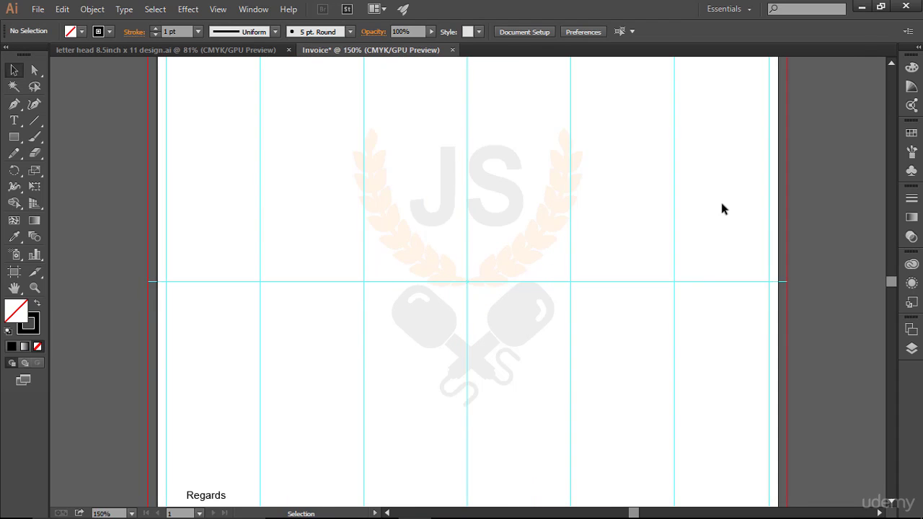
pyautogui.scroll(5, 720, 204)
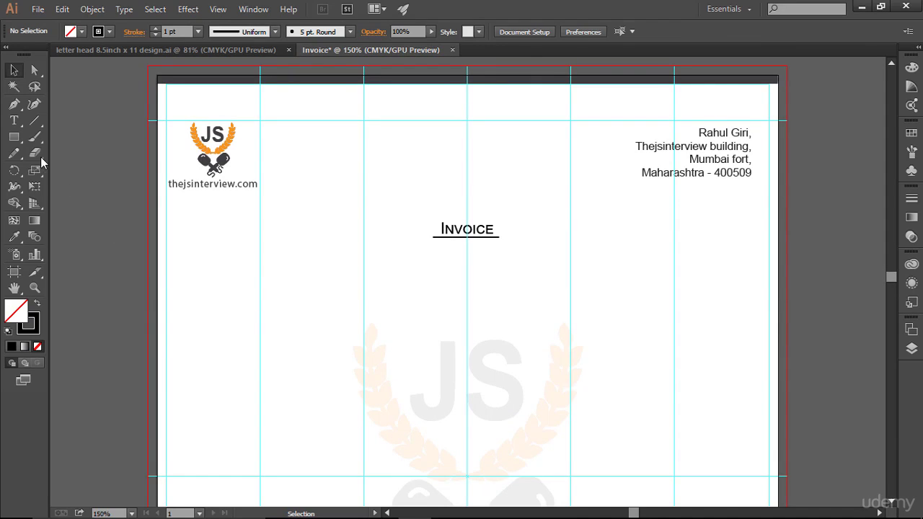
pyautogui.click(14, 136)
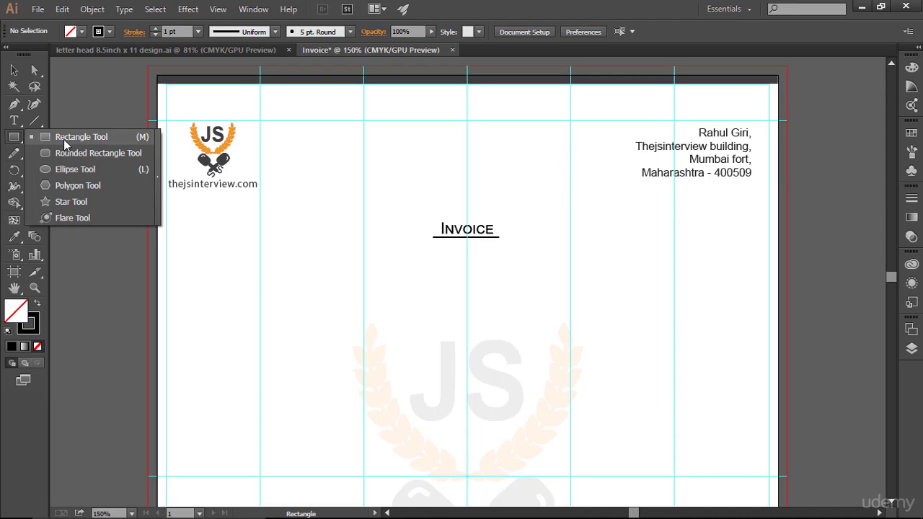
pyautogui.click(64, 144)
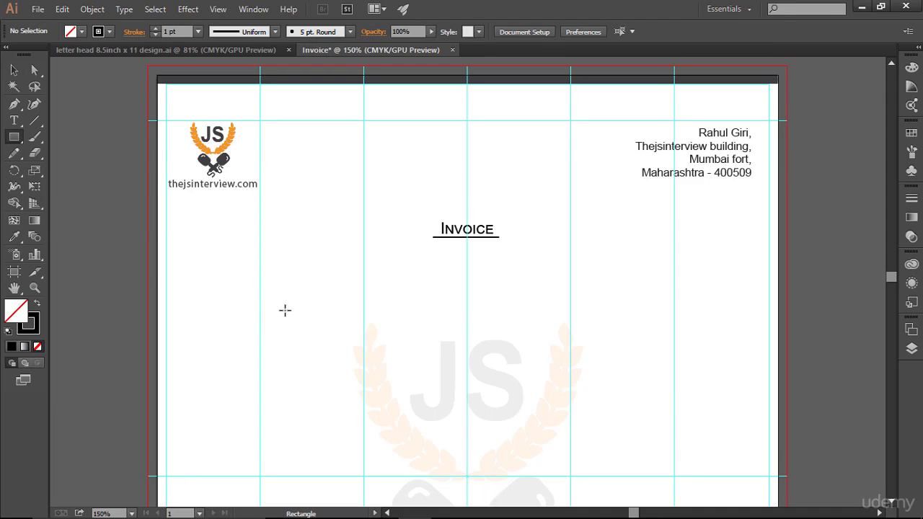
pyautogui.scroll(-5, 284, 310)
pyautogui.scroll(3, 274, 317)
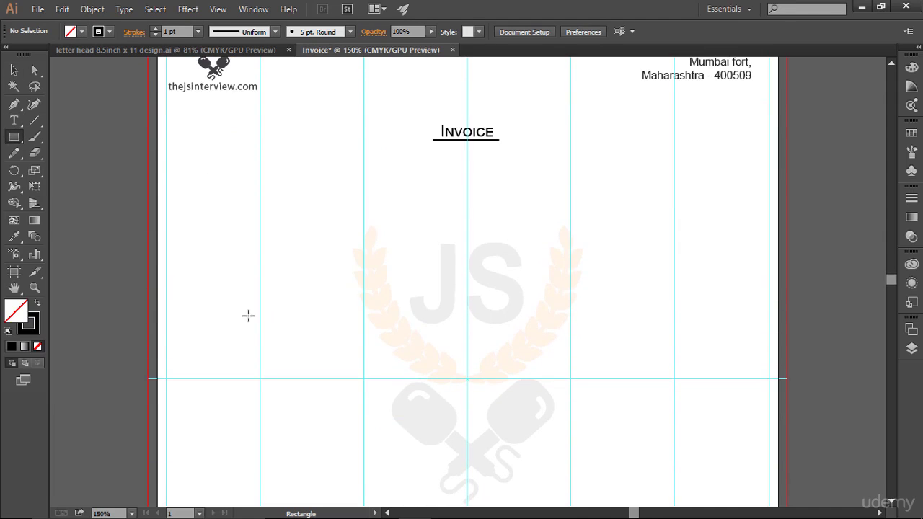
pyautogui.scroll(1, 248, 315)
pyautogui.press('ctrl')
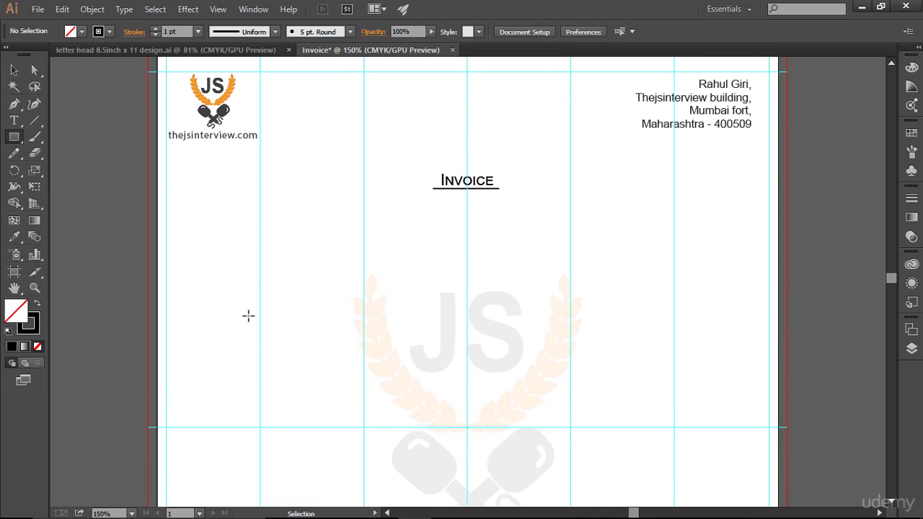
pyautogui.hotkey('ctrl', '-')
pyautogui.scroll(-1, 130, 335)
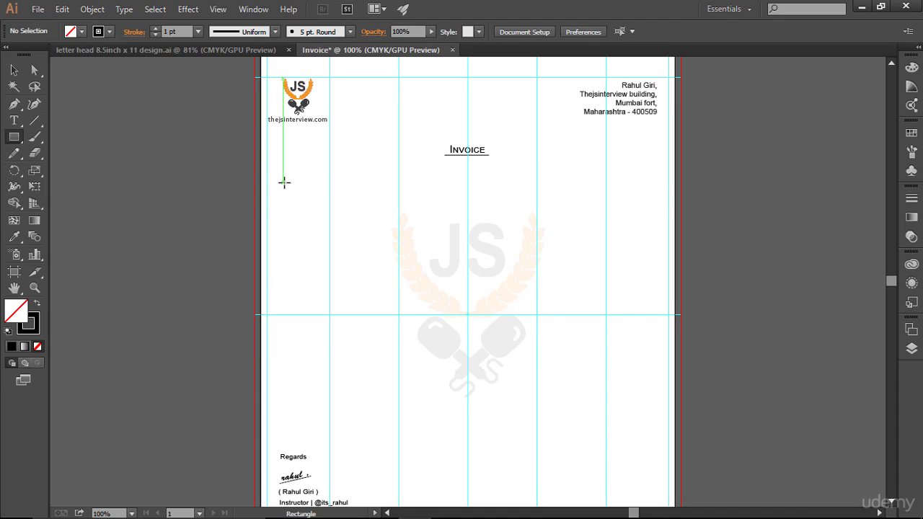
pyautogui.moveTo(284, 182); pyautogui.dragTo(647, 198)
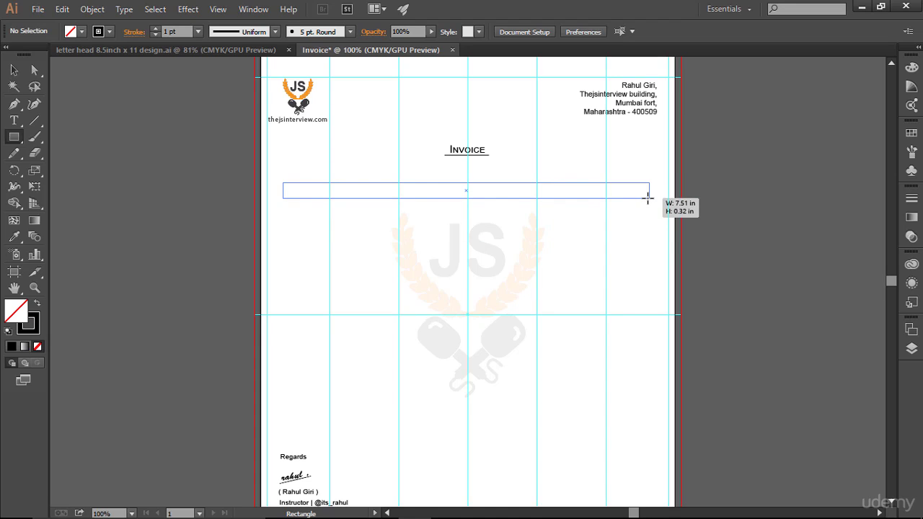
pyautogui.moveTo(647, 198); pyautogui.dragTo(649, 204)
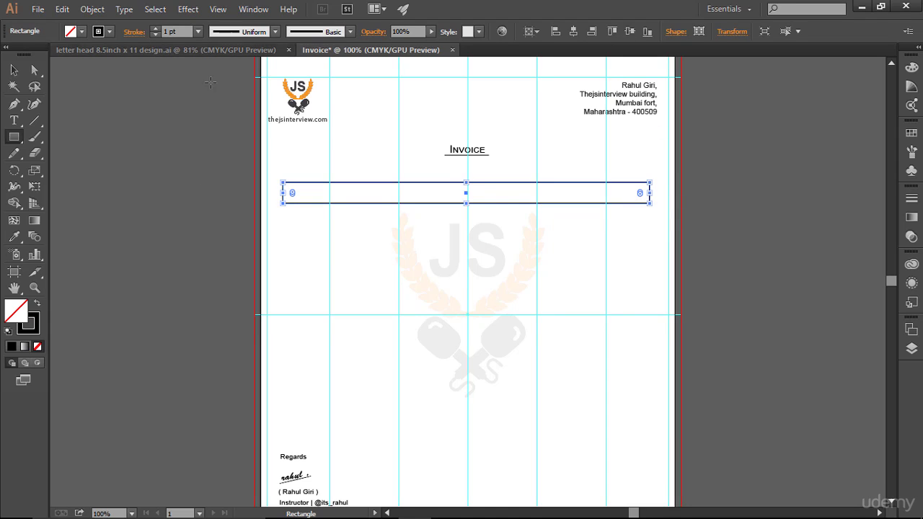
# - Remove the rectangle's stroke, fill it with a medium gray swatch, and deselect it
pyautogui.click(153, 34)
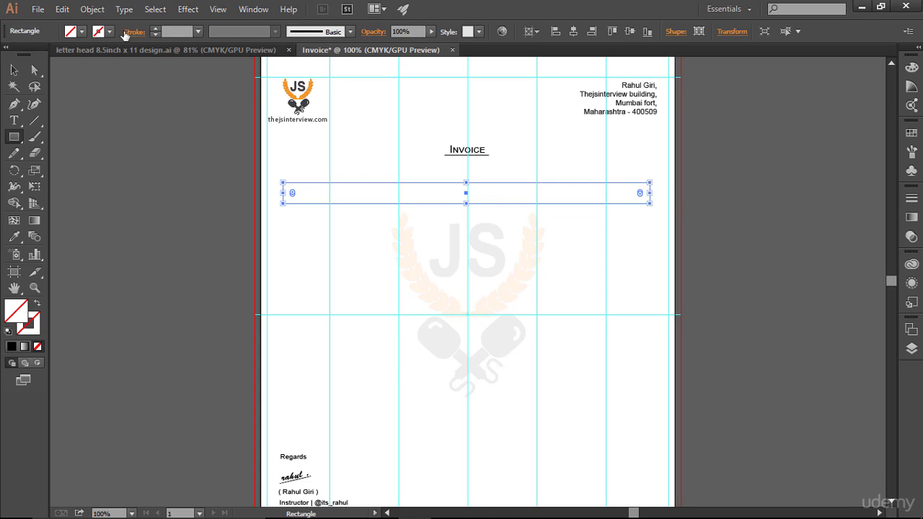
pyautogui.click(83, 33)
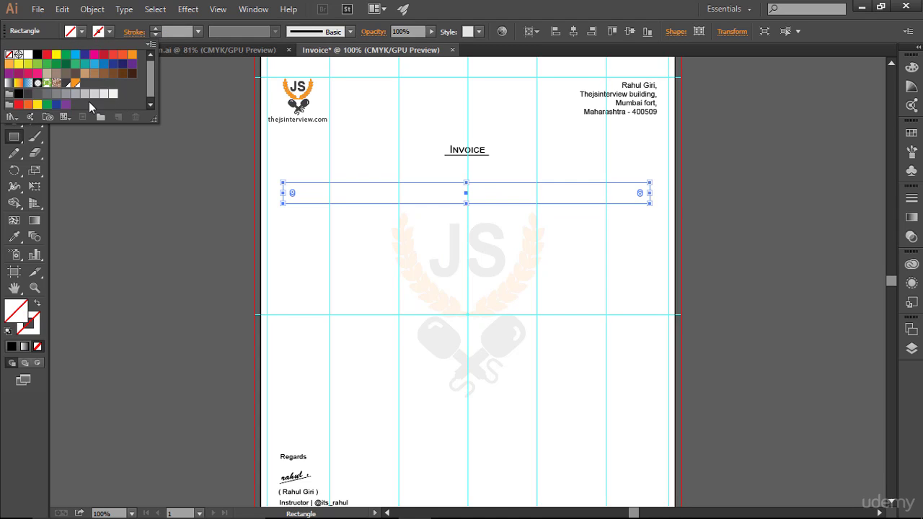
pyautogui.click(69, 94)
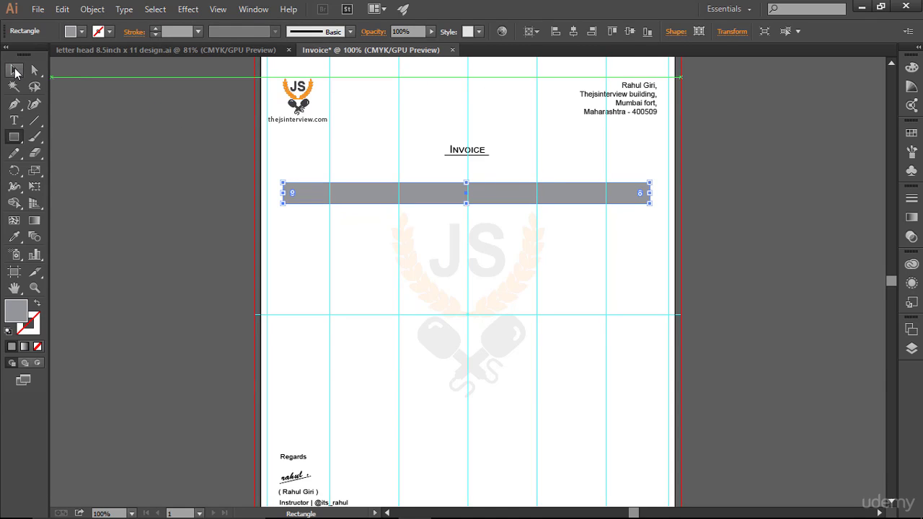
pyautogui.click(14, 70)
pyautogui.click(144, 129)
pyautogui.scroll(-3, 864, 261)
pyautogui.scroll(3, 863, 266)
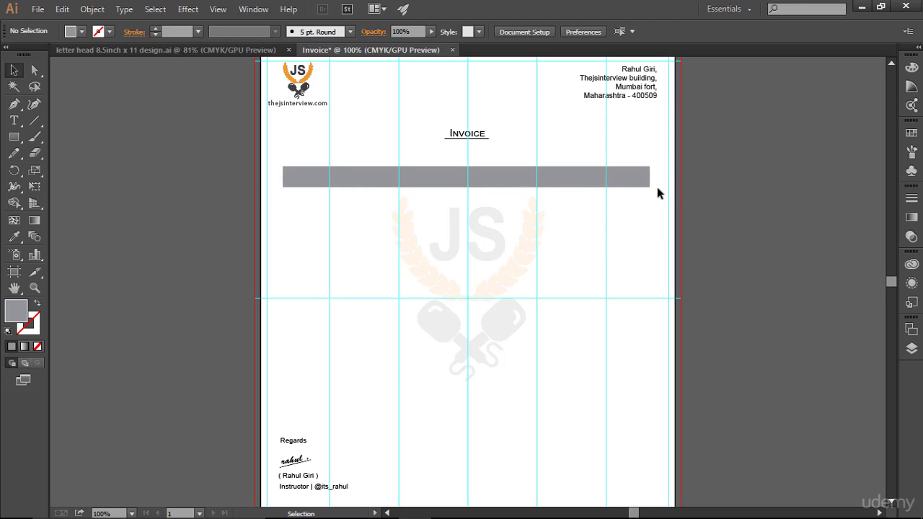
# - Identify the gray rectangle in Layer 1 by toggling its visibility, and lock it
pyautogui.click(912, 349)
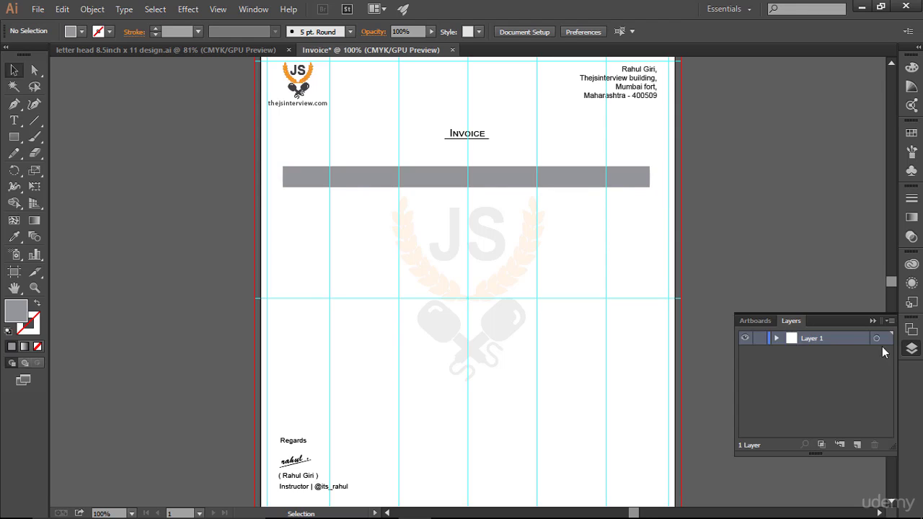
pyautogui.click(776, 338)
pyautogui.click(745, 352)
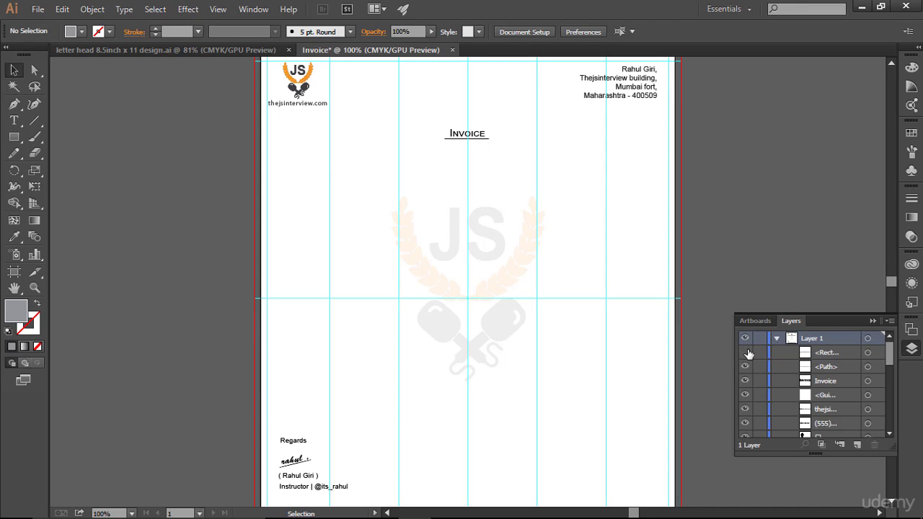
pyautogui.click(746, 353)
pyautogui.click(760, 352)
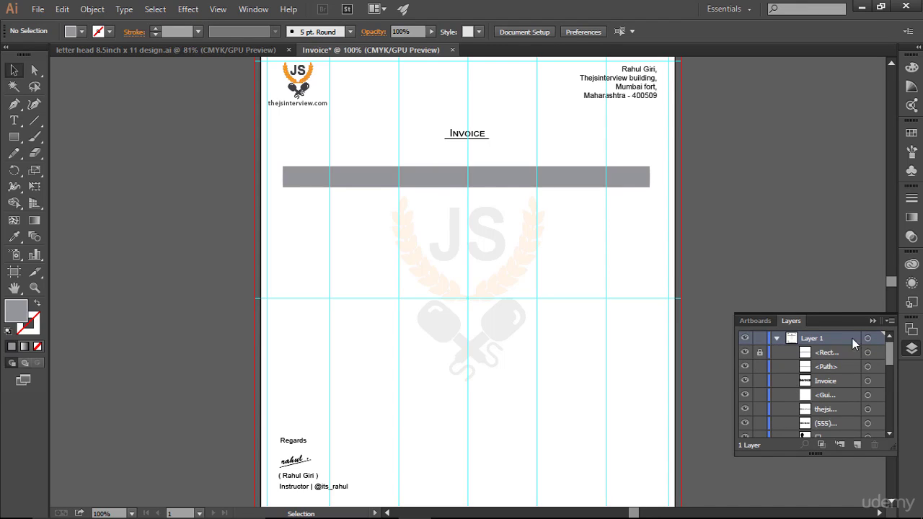
pyautogui.click(873, 320)
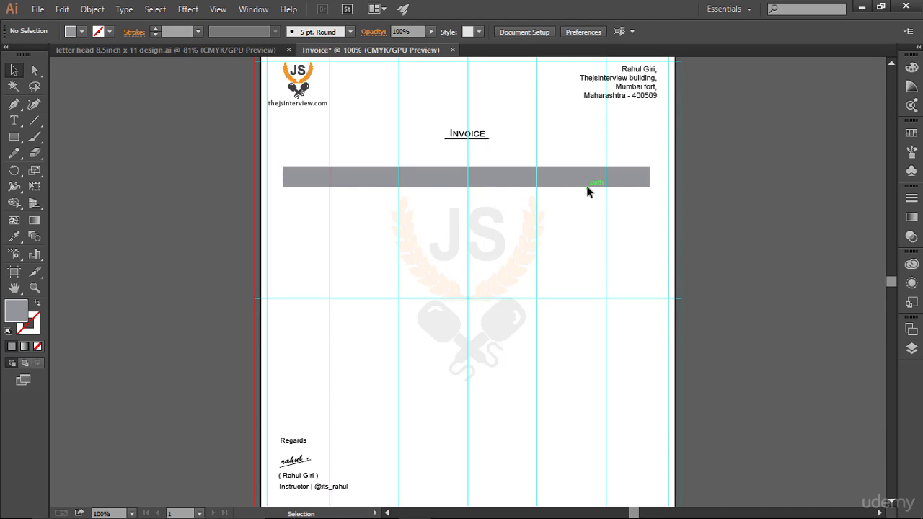
pyautogui.click(418, 266)
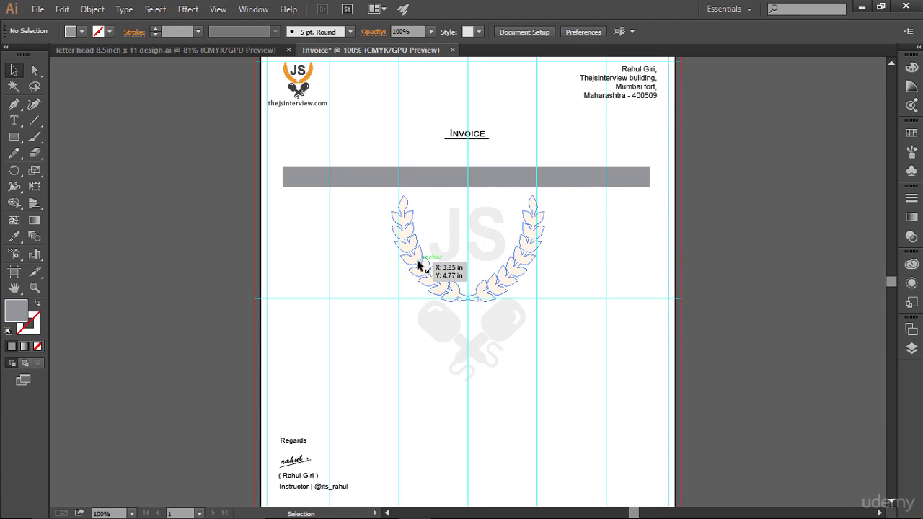
pyautogui.moveTo(417, 265); pyautogui.dragTo(423, 277)
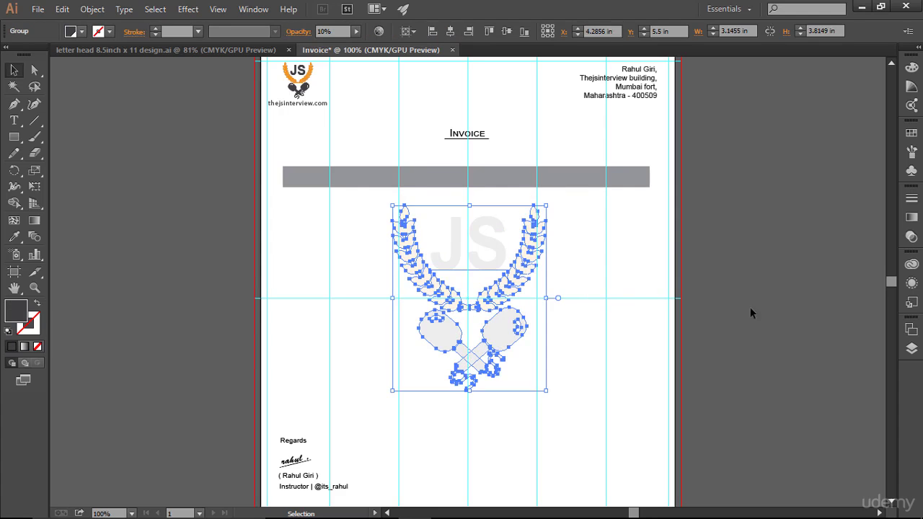
pyautogui.press('a')
pyautogui.press('v')
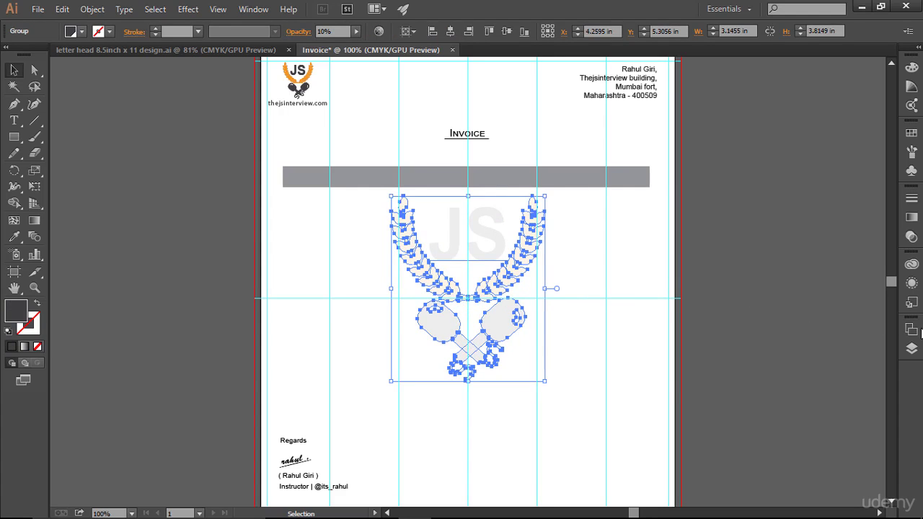
# - Lock the faded JS logo watermark's group within Layer 1
pyautogui.click(911, 348)
pyautogui.scroll(-5, 792, 405)
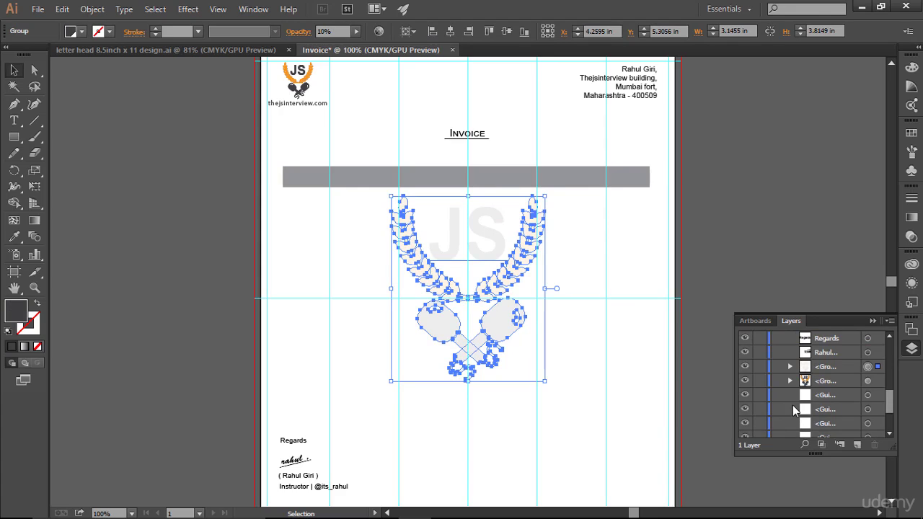
pyautogui.click(756, 370)
pyautogui.click(870, 322)
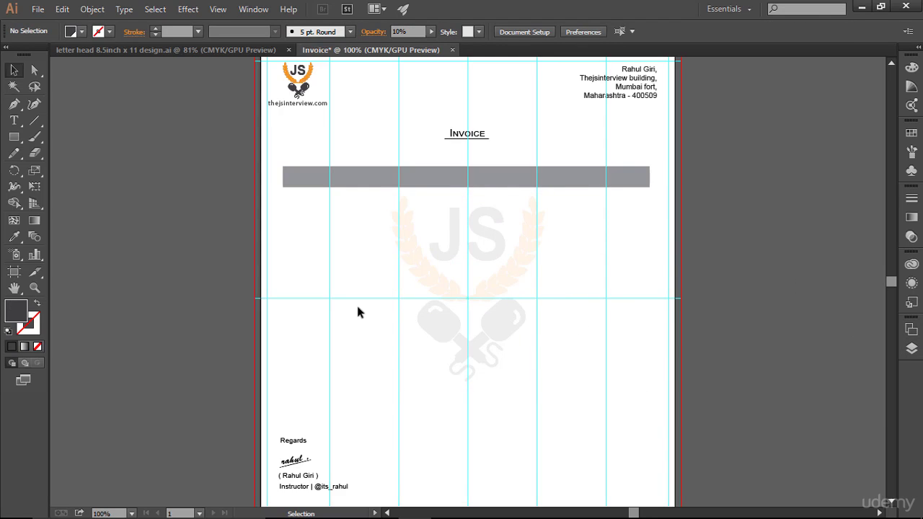
# - Add the text "Id" in the blank area below the gray bar
pyautogui.click(13, 121)
pyautogui.click(299, 245)
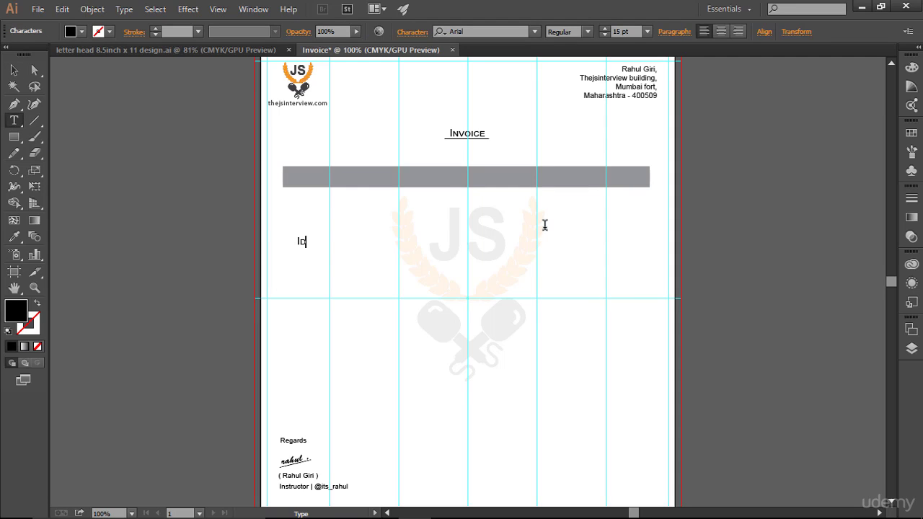
pyautogui.hotkey('ctrl', 'a')
pyautogui.click(412, 32)
pyautogui.click(303, 194)
# - Move the Id text onto the left end of the gray bar, centre it vertically within the bar, and deselect it
pyautogui.click(14, 70)
pyautogui.click(301, 242)
pyautogui.moveTo(298, 247); pyautogui.dragTo(300, 179)
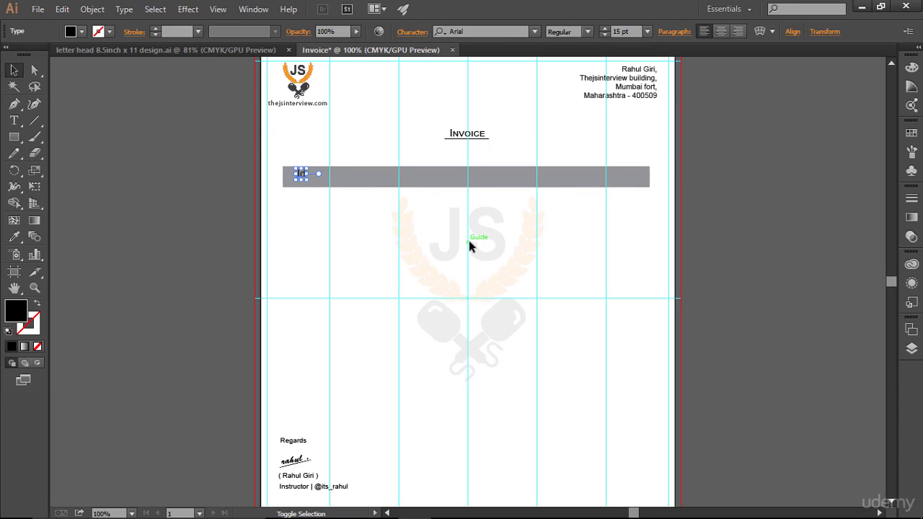
pyautogui.press('Down')
pyautogui.press('Down')
pyautogui.press('Down')
pyautogui.click(467, 246)
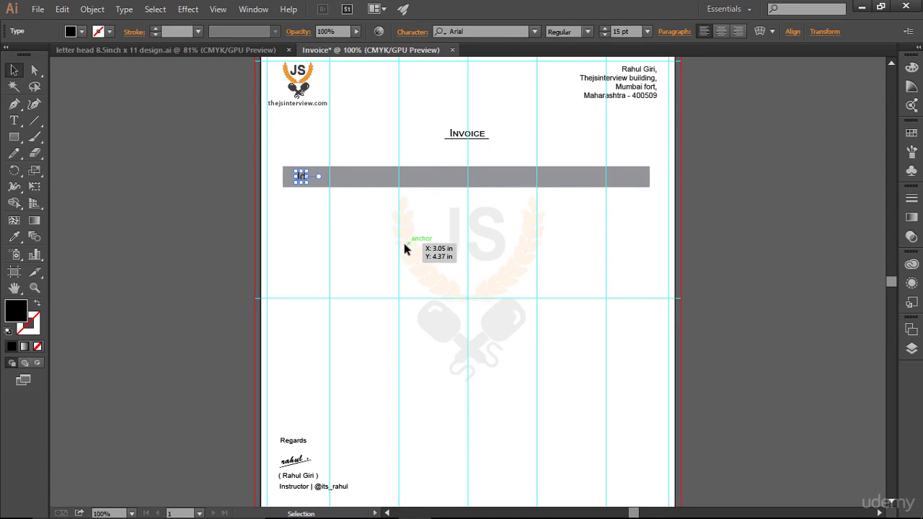
pyautogui.click(301, 178)
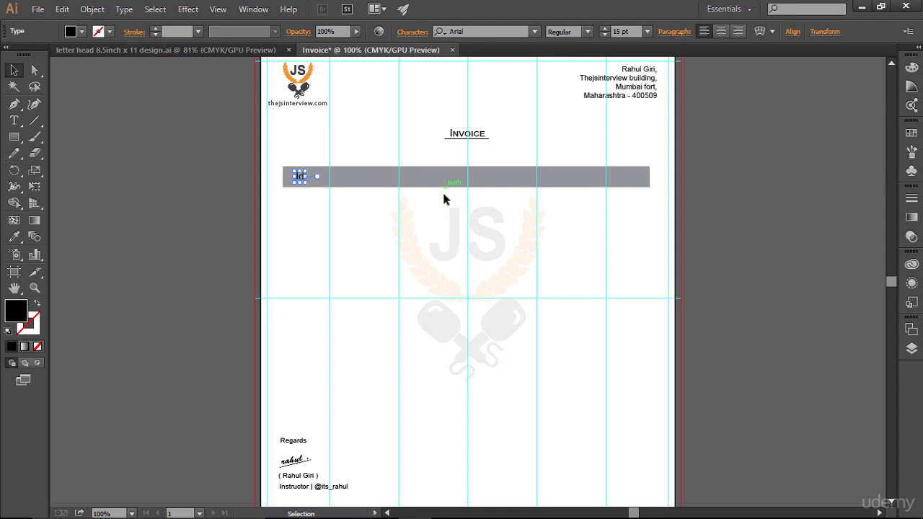
pyautogui.click(308, 220)
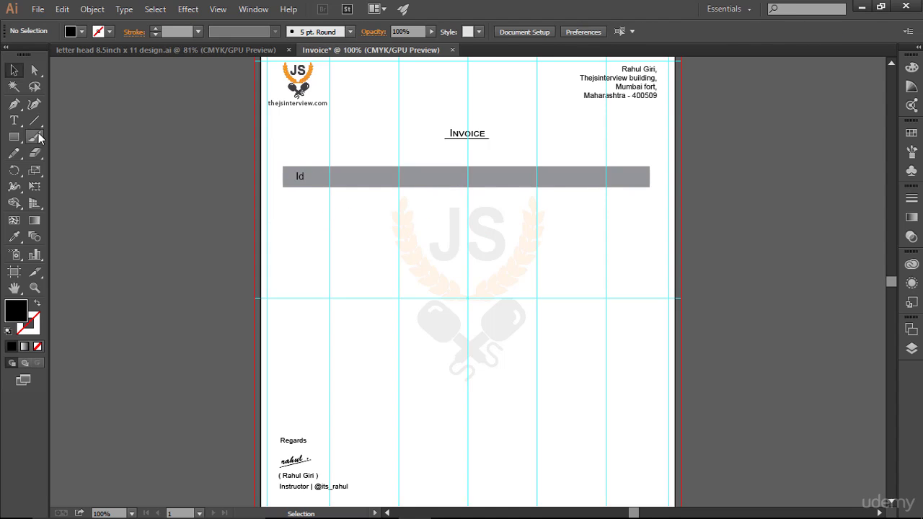
# - Add the text "Course Name" below the gray bar, correcting its spelling and capitalizing both words
pyautogui.click(13, 120)
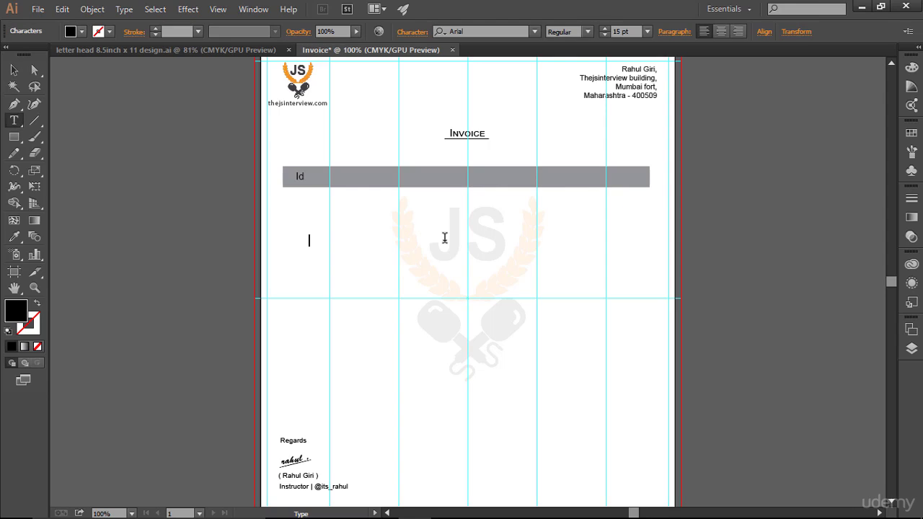
pyautogui.write('course name')
pyautogui.press('Left')
pyautogui.press('Left')
pyautogui.press('Left')
pyautogui.press('Left')
pyautogui.press('Left')
pyautogui.press('Left')
pyautogui.press('Left')
pyautogui.press('Left')
pyautogui.press('Left')
pyautogui.press('BackSpace')
pyautogui.write('o')
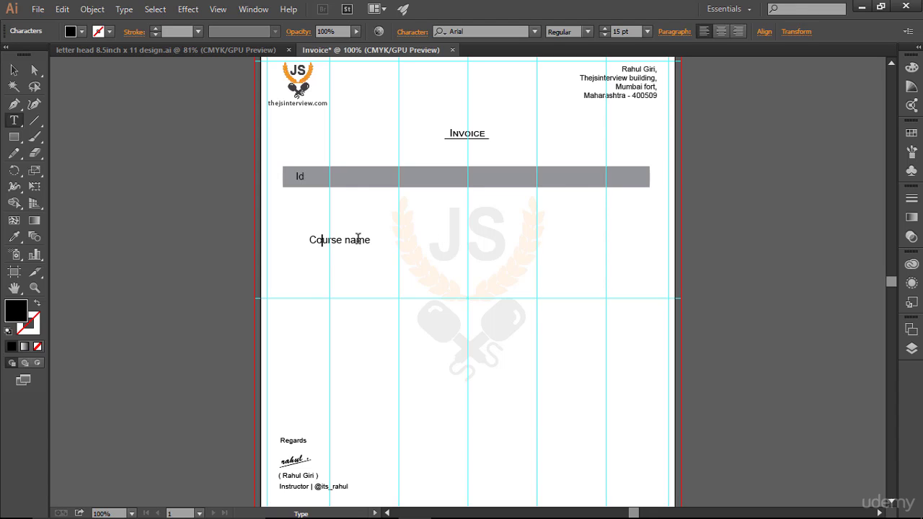
pyautogui.click(357, 239)
pyautogui.press('BackSpace')
pyautogui.write('N')
pyautogui.press('Escape')
# - Move the Course Name text onto the gray bar beside Id, level with it, and deselect it
pyautogui.moveTo(309, 240); pyautogui.dragTo(385, 181)
pyautogui.click(13, 70)
pyautogui.click(737, 271)
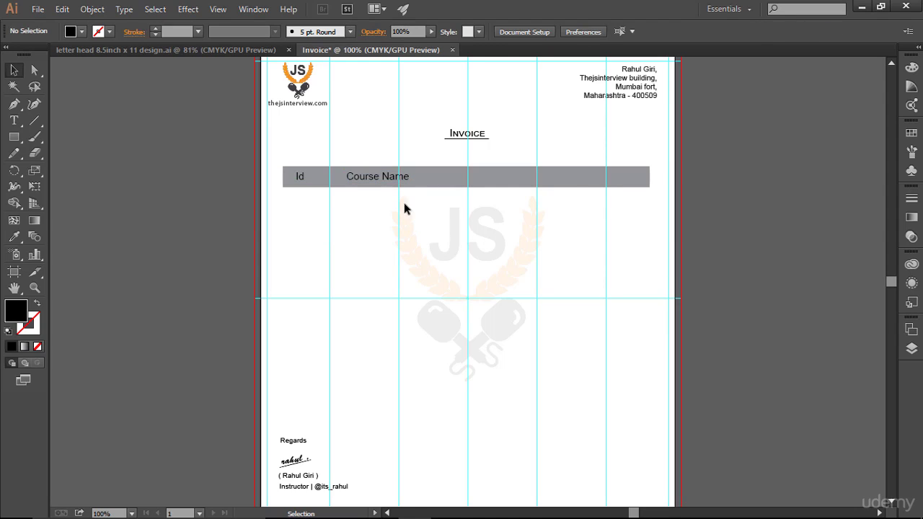
# - Add the text "Discount" in the area below the gray bar
pyautogui.click(16, 121)
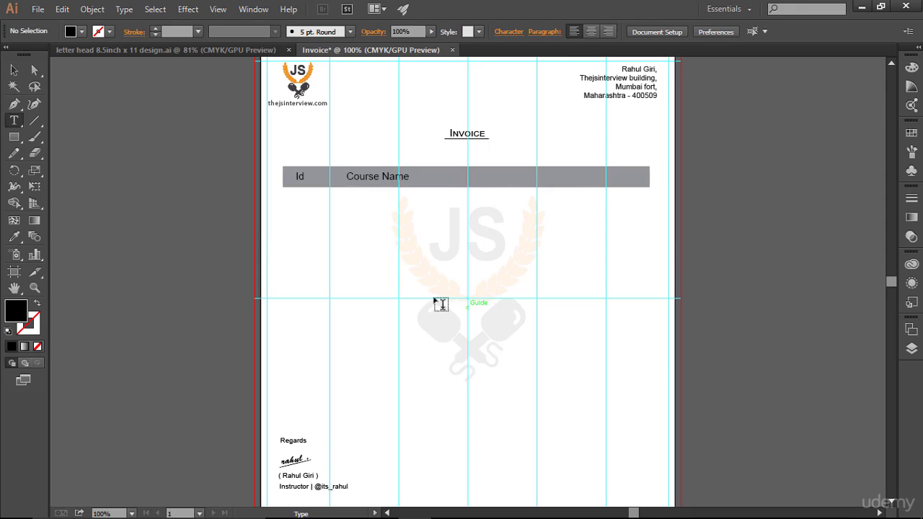
pyautogui.click(386, 247)
pyautogui.write('Dis')
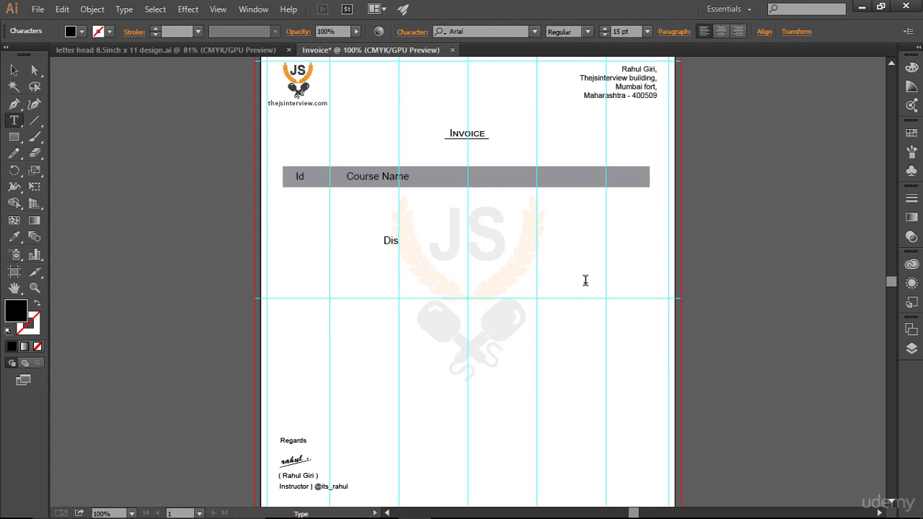
pyautogui.write('count')
pyautogui.press('Escape')
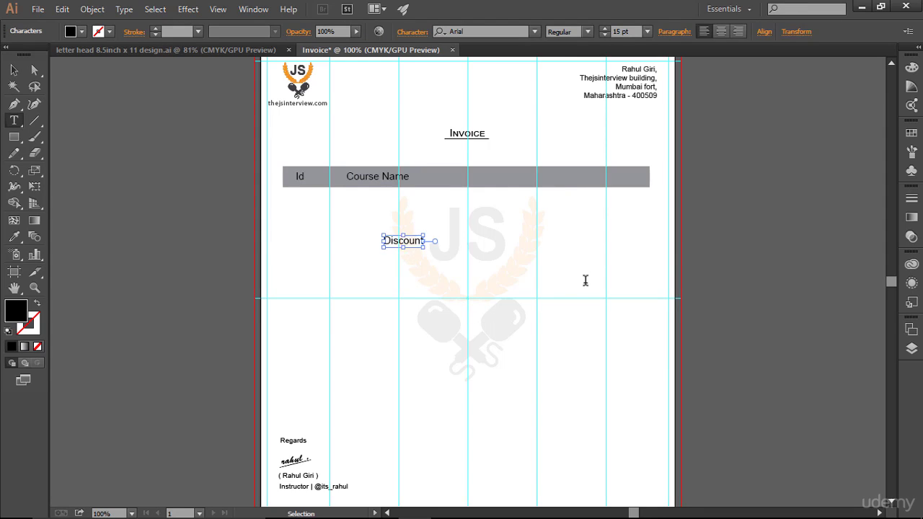
pyautogui.press('Return')
# - Move the Discount text onto the gray bar just right of the vertical centre guide, level with Course Name
pyautogui.click(14, 70)
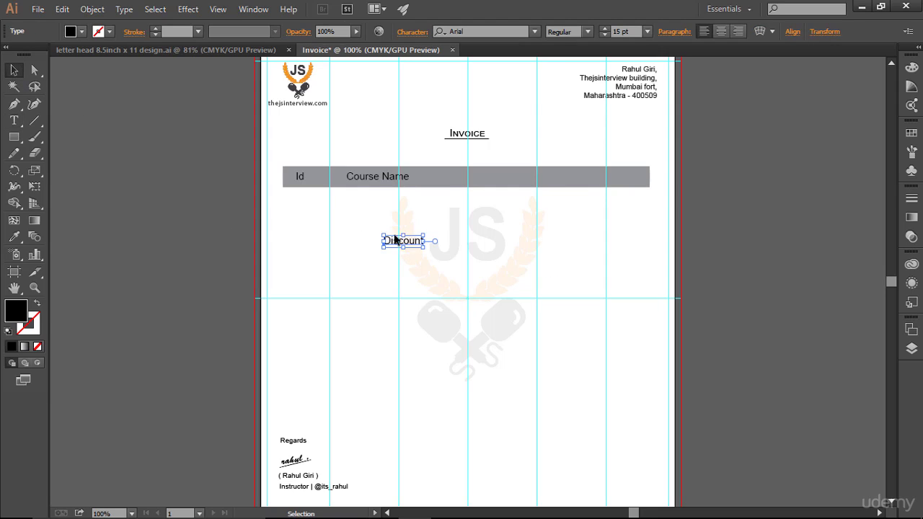
pyautogui.moveTo(405, 241); pyautogui.dragTo(493, 180)
pyautogui.moveTo(492, 180); pyautogui.dragTo(496, 181)
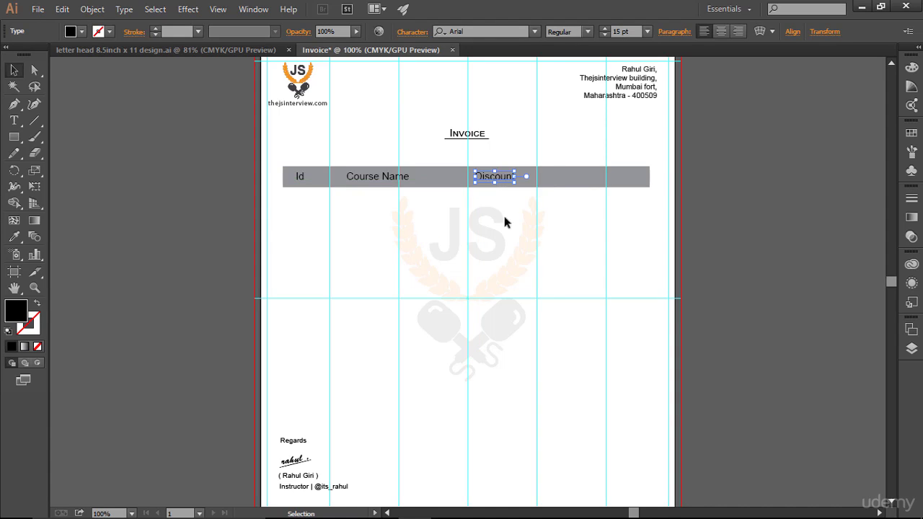
# - Add the text "Price" in the empty area below the gray bar
pyautogui.click(532, 280)
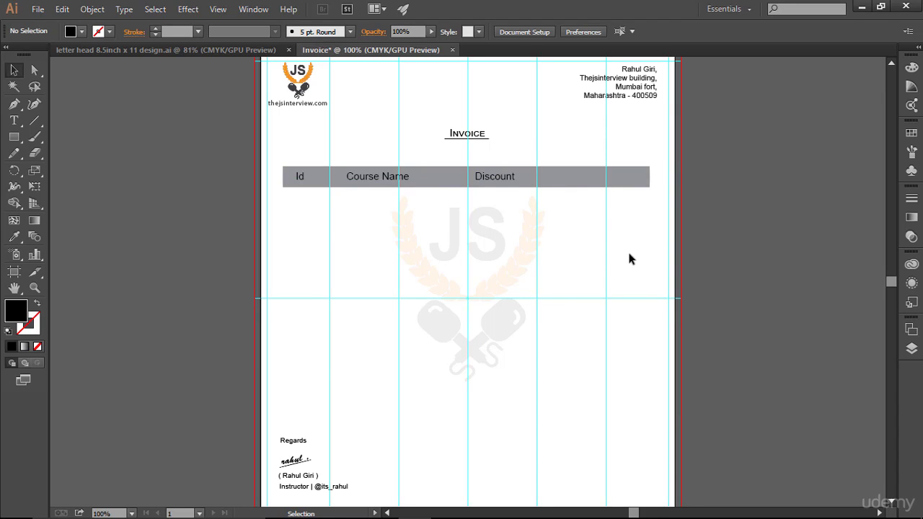
pyautogui.scroll(-2, 629, 258)
pyautogui.scroll(1, 629, 258)
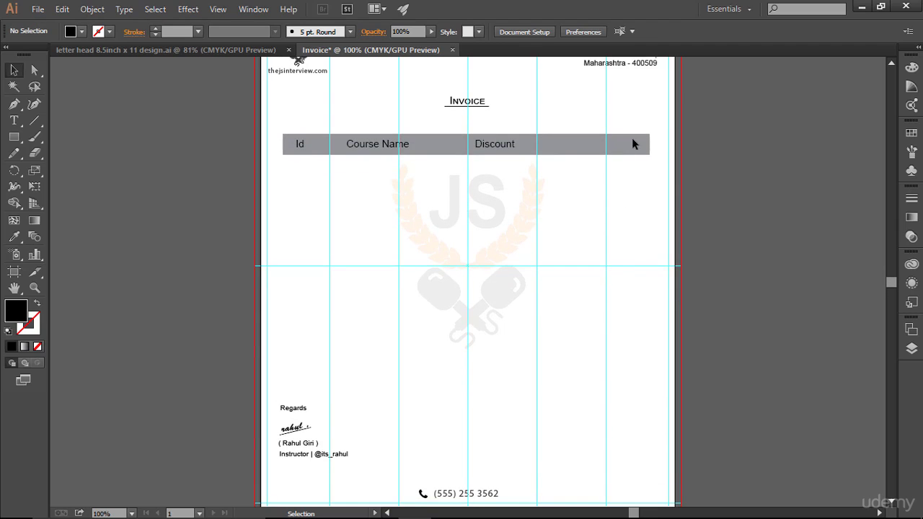
pyautogui.click(13, 120)
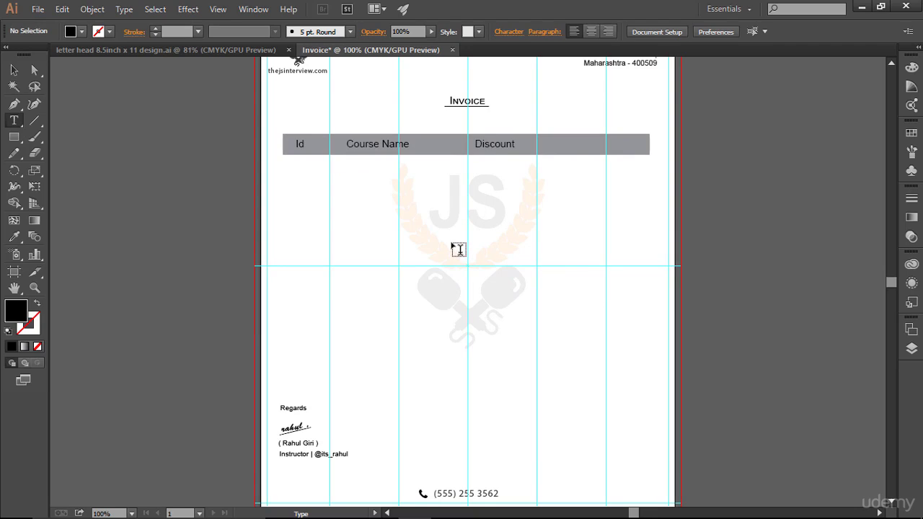
pyautogui.click(584, 272)
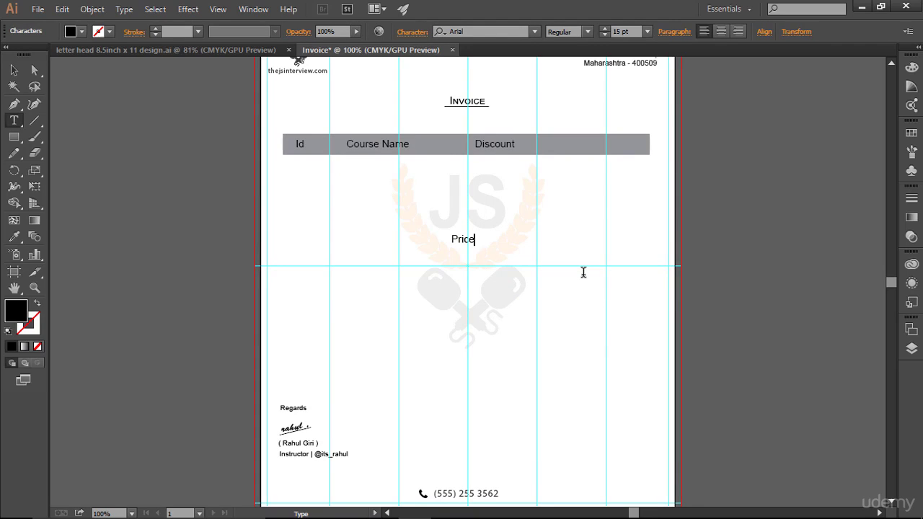
pyautogui.click(14, 70)
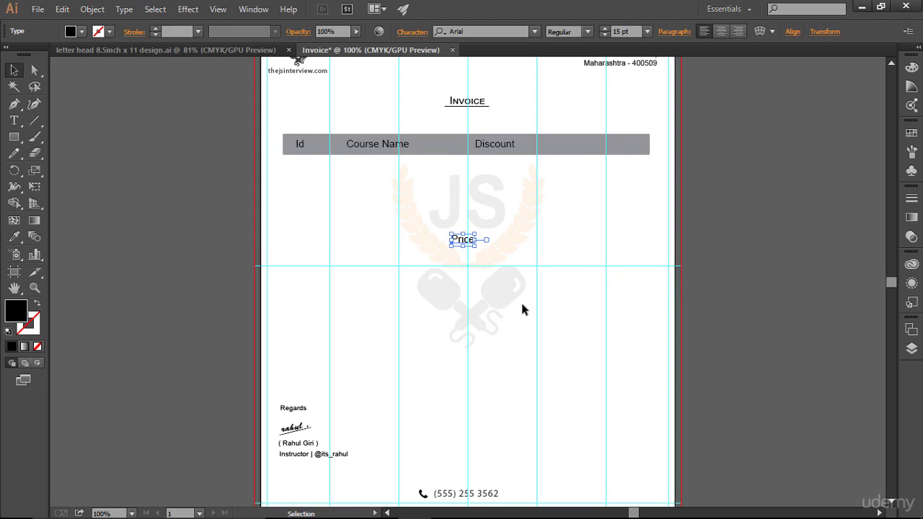
# - Move the Price text onto the gray bar just right of Discount, level with it, and nudge Discount slightly left
pyautogui.moveTo(461, 240); pyautogui.dragTo(561, 150)
pyautogui.click(577, 223)
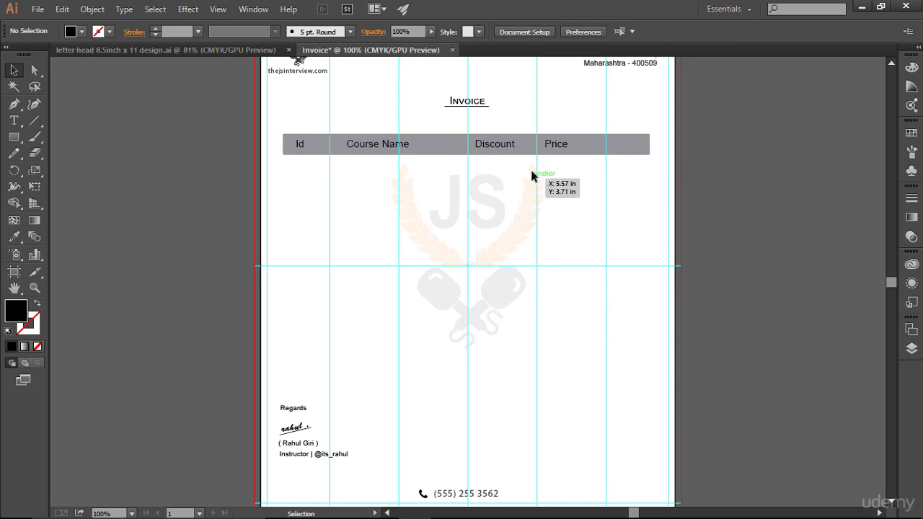
pyautogui.click(509, 151)
pyautogui.click(589, 232)
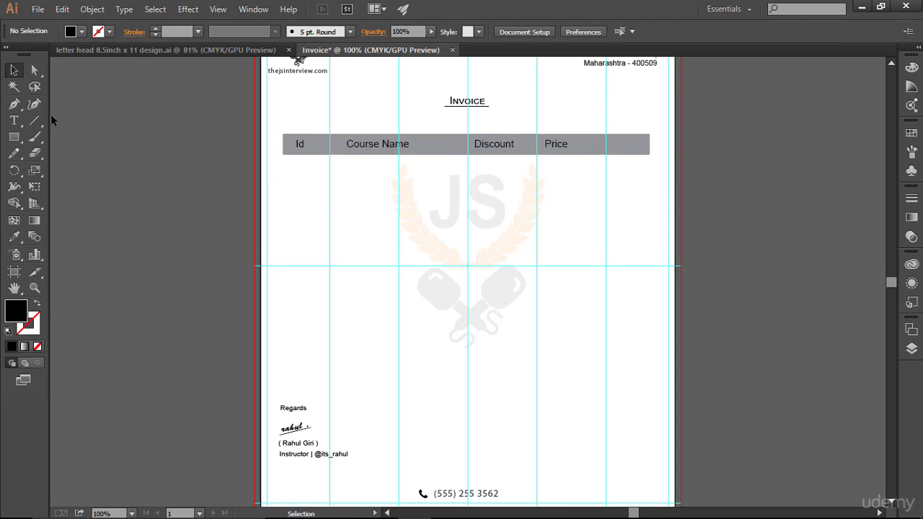
# - Add the text "Total" below the gray bar, correcting its second letter to lowercase
pyautogui.click(13, 120)
pyautogui.click(382, 213)
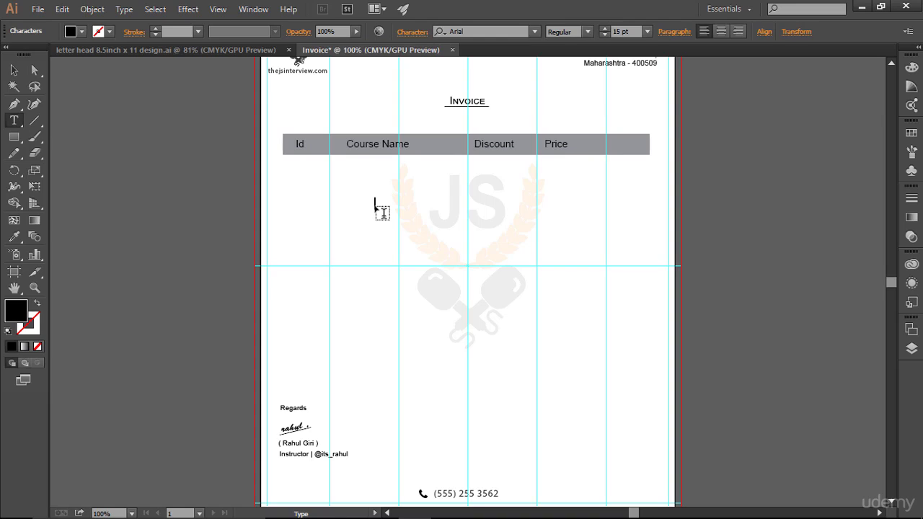
pyautogui.write('TOtal')
pyautogui.press('Left')
pyautogui.press('Left')
pyautogui.press('Left')
pyautogui.press('BackSpace')
pyautogui.write('o')
pyautogui.click(14, 70)
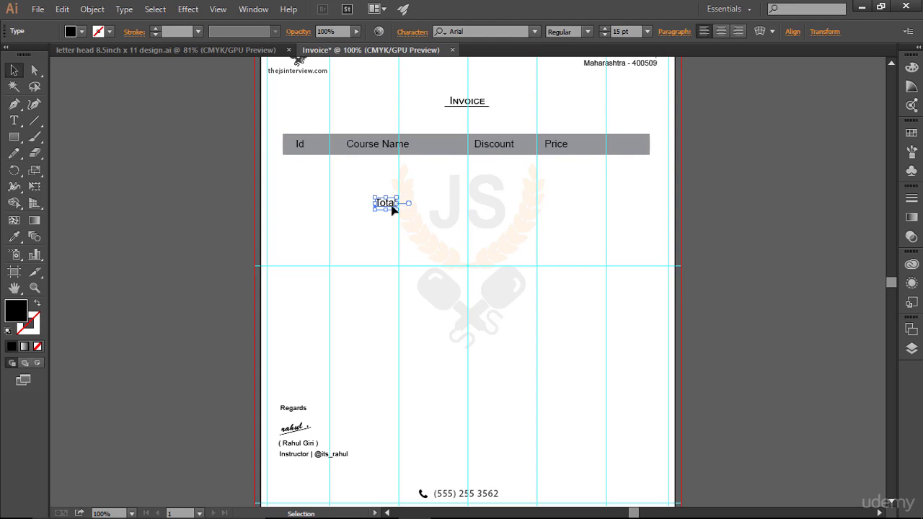
# - Move the Total text onto the gray bar to the right of Price, level with it, and preview the row without guides
pyautogui.moveTo(393, 209); pyautogui.dragTo(607, 147)
pyautogui.click(638, 203)
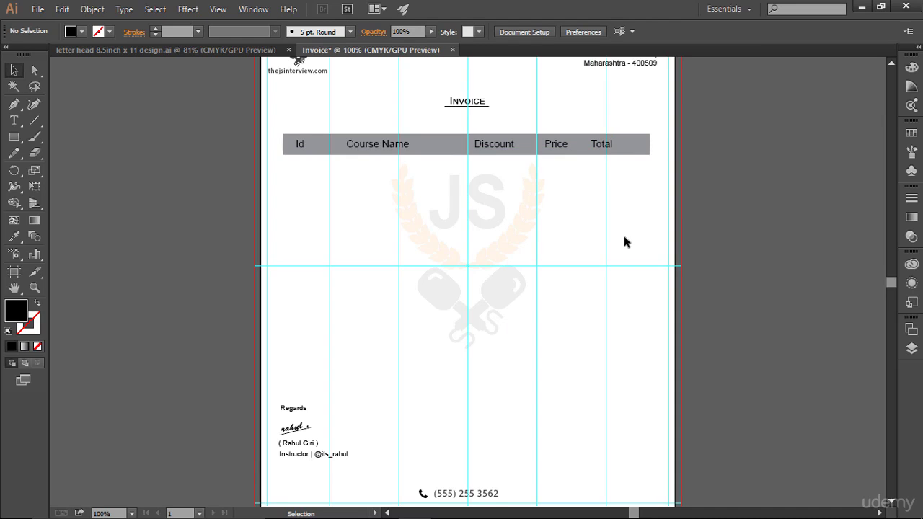
pyautogui.hotkey('ctrl', ';')
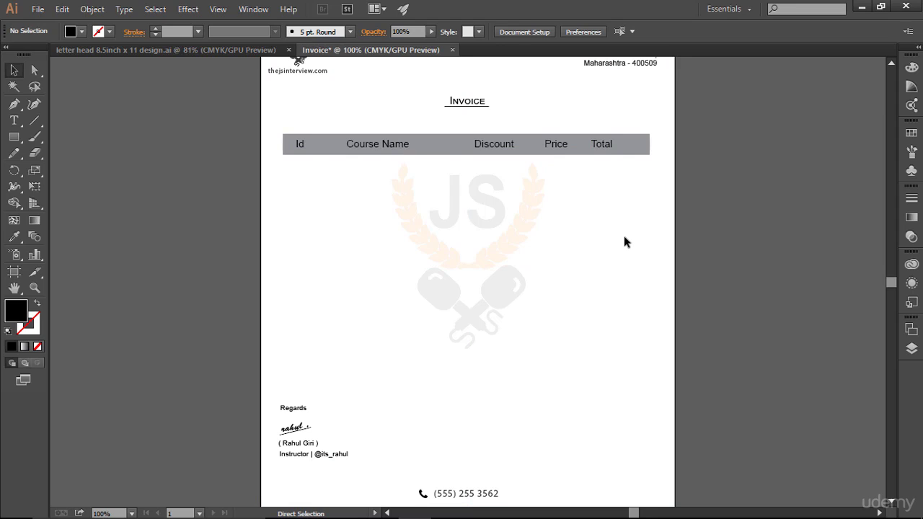
pyautogui.hotkey('ctrl', ';')
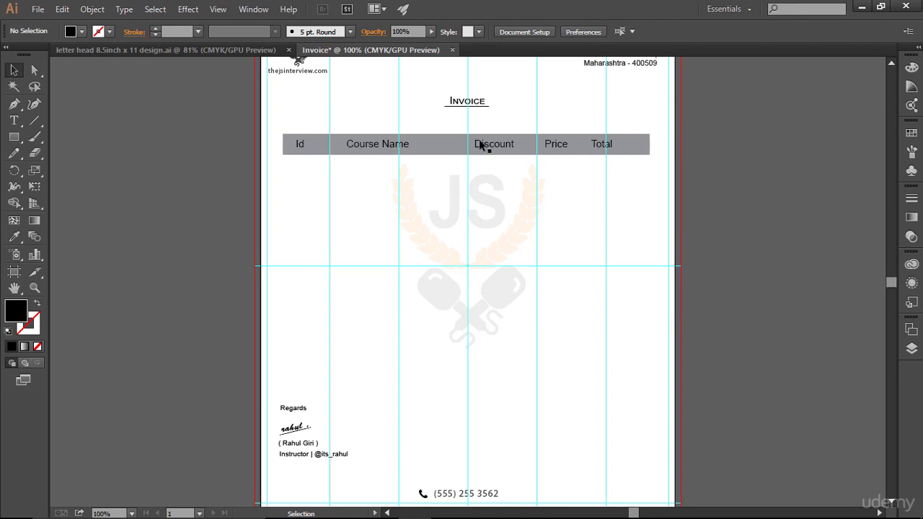
# - Shift the Course Name text left along the gray bar until it sits just right of the guide beside Id
pyautogui.click(385, 141)
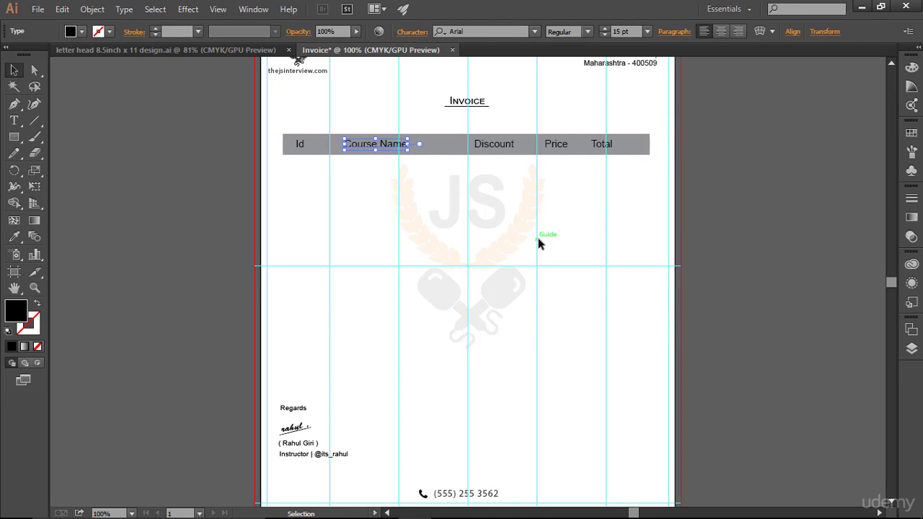
pyautogui.press('Left')
pyautogui.press('Left')
pyautogui.press('Left')
pyautogui.press('Left')
pyautogui.press('Left')
pyautogui.press('Left')
pyautogui.press('Left')
pyautogui.press('Left')
pyautogui.press('Left')
pyautogui.press('Left')
pyautogui.press('Left')
pyautogui.press('Left')
pyautogui.click(592, 278)
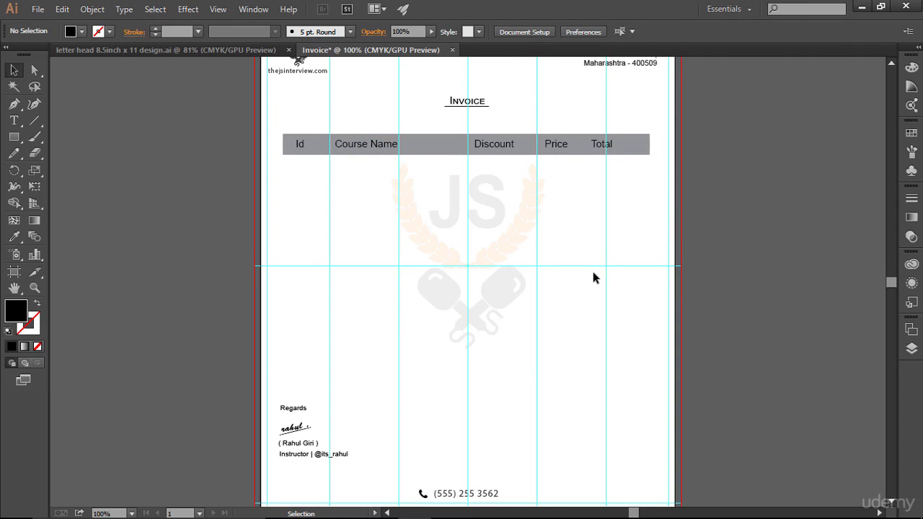
# - Examine the spacing of the column titles and the page layout with guides hidden, and turn the guides back on
pyautogui.hotkey('ctrl', ';')
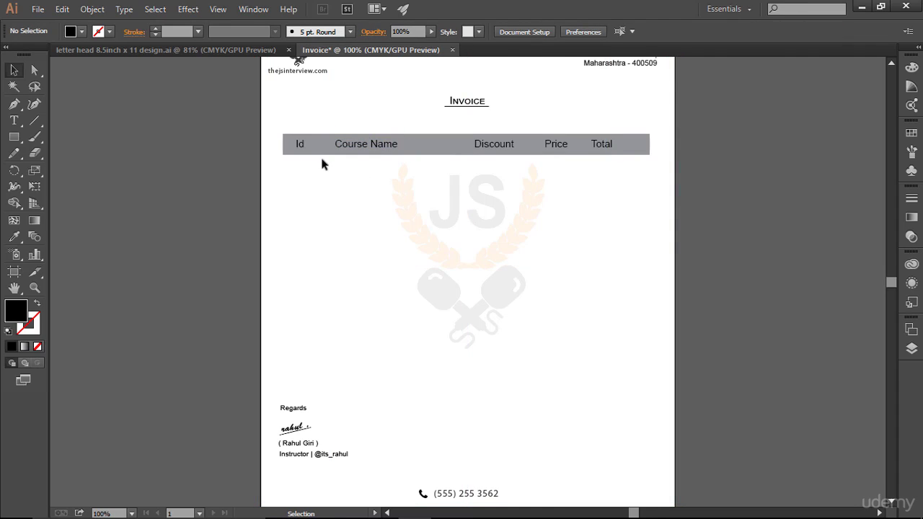
pyautogui.scroll(3, 781, 293)
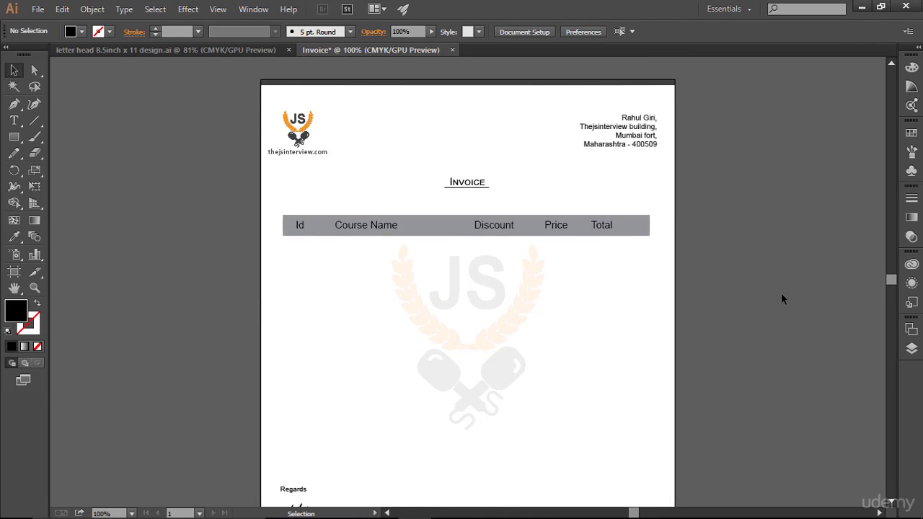
pyautogui.scroll(-5, 787, 314)
pyautogui.scroll(4, 787, 314)
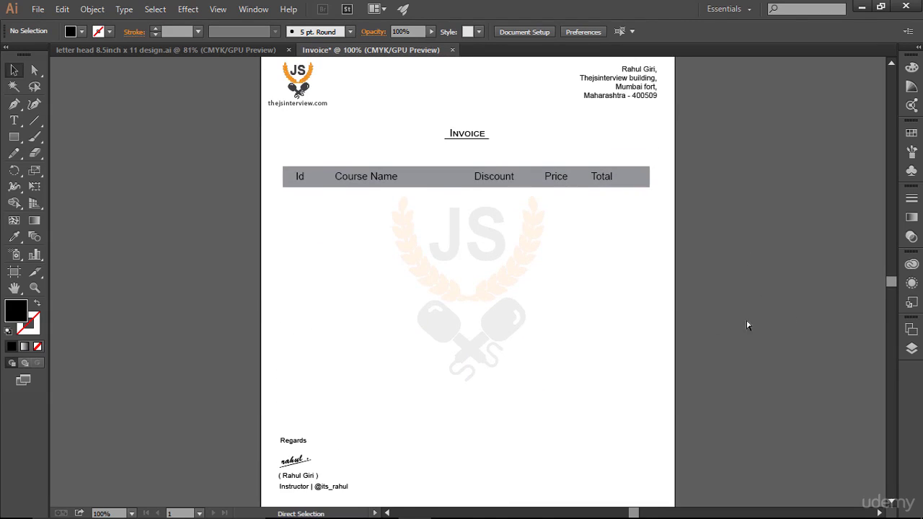
pyautogui.hotkey('ctrl', ';')
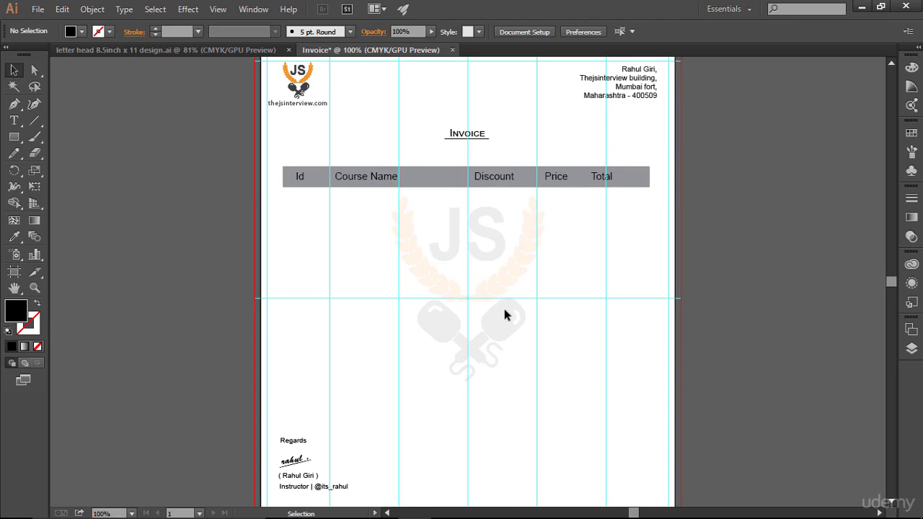
pyautogui.scroll(-3, 503, 309)
pyautogui.scroll(2, 504, 309)
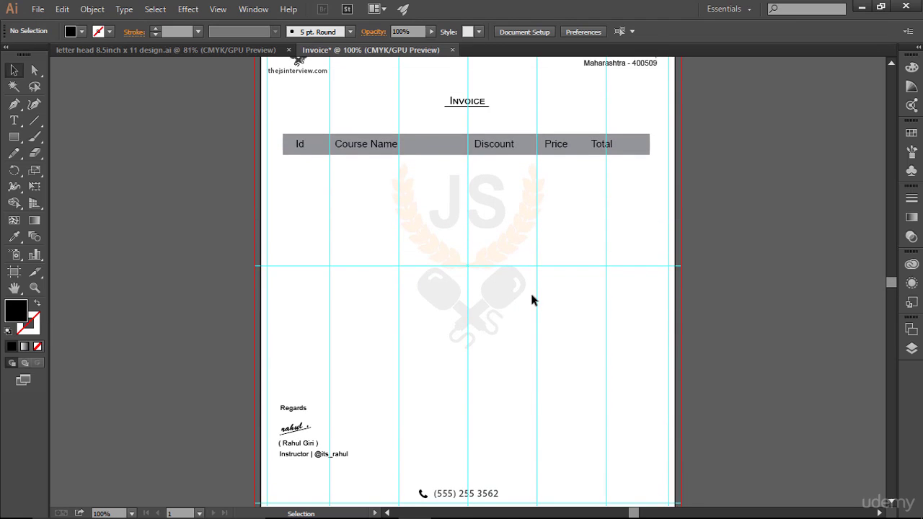
pyautogui.scroll(1, 531, 299)
# - Unlock the header bar's rectangle in the layer list
pyautogui.click(911, 134)
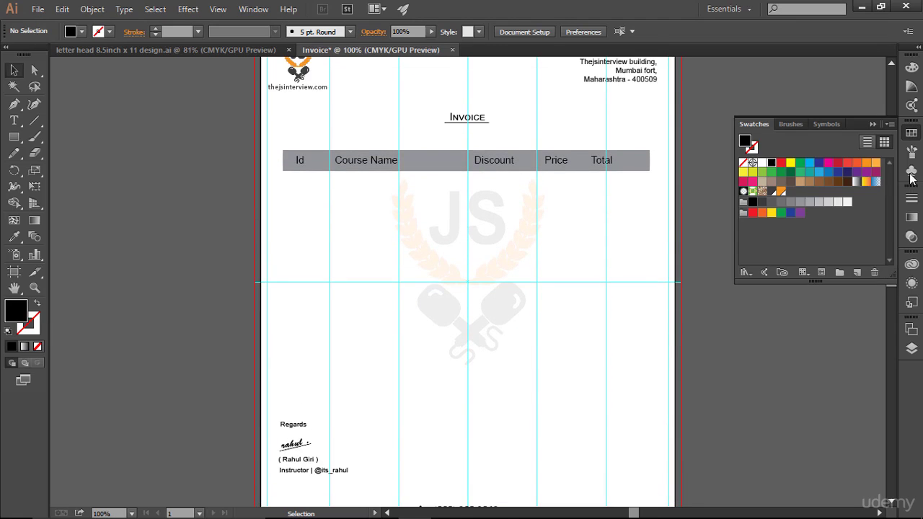
pyautogui.click(911, 348)
pyautogui.scroll(-3, 767, 396)
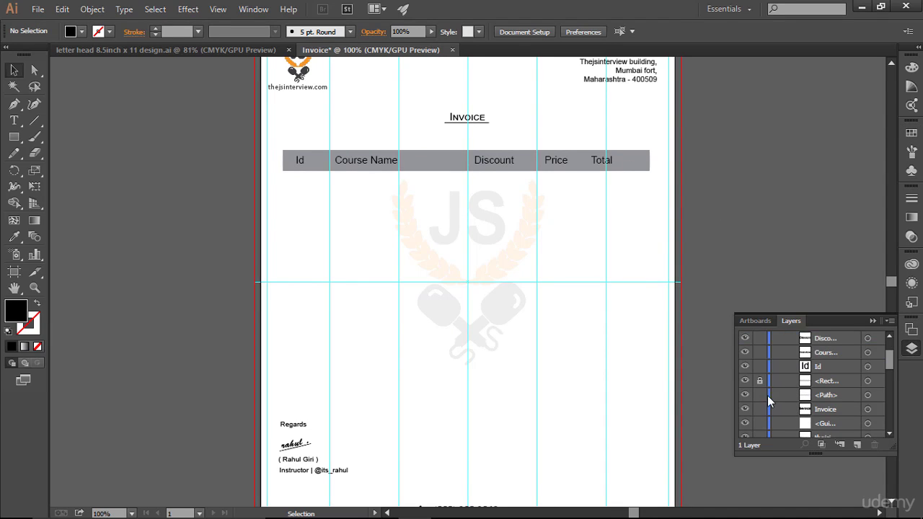
pyautogui.click(745, 380)
pyautogui.click(745, 381)
pyautogui.click(822, 385)
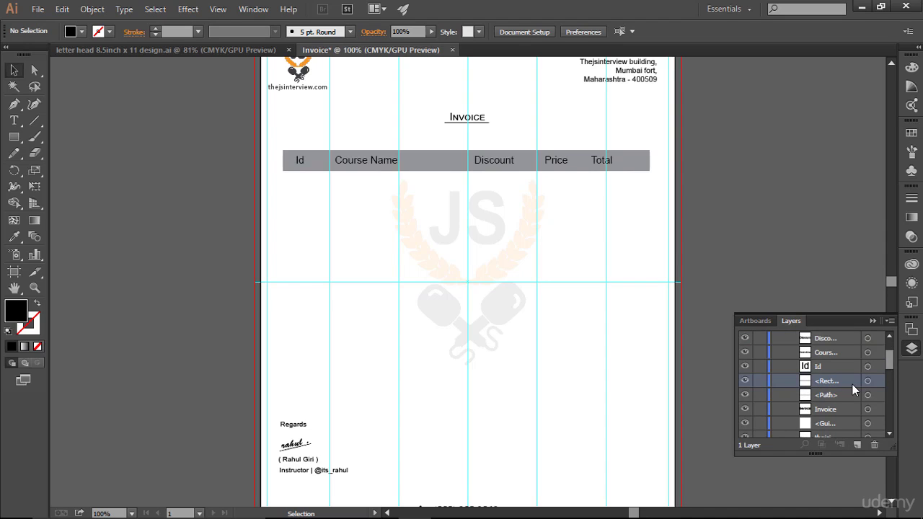
# - Fill the table header bar with the dark swatch PANTONE P 179-14 U and preview the whole page without guides
pyautogui.click(867, 381)
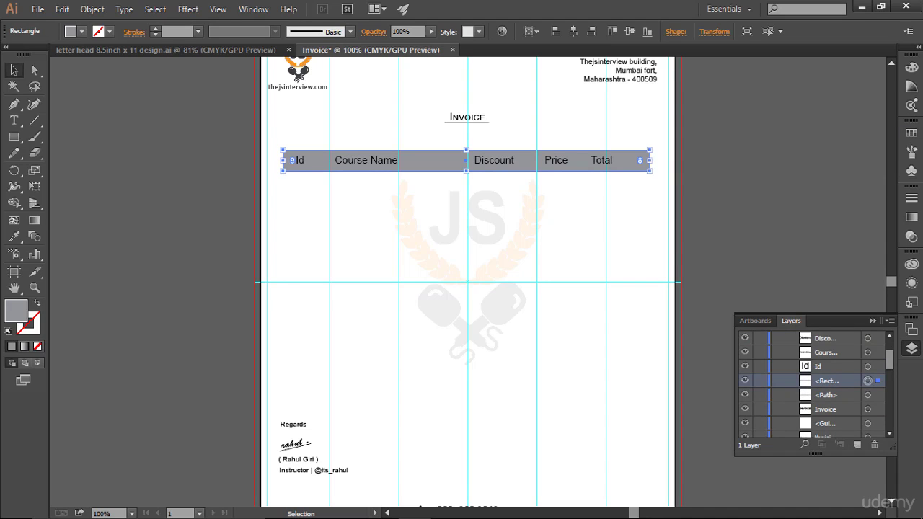
pyautogui.click(909, 133)
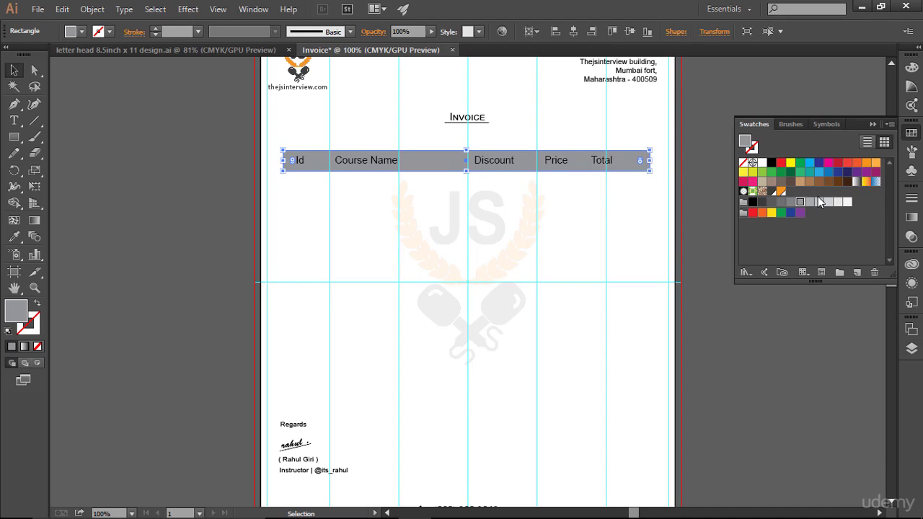
pyautogui.click(771, 192)
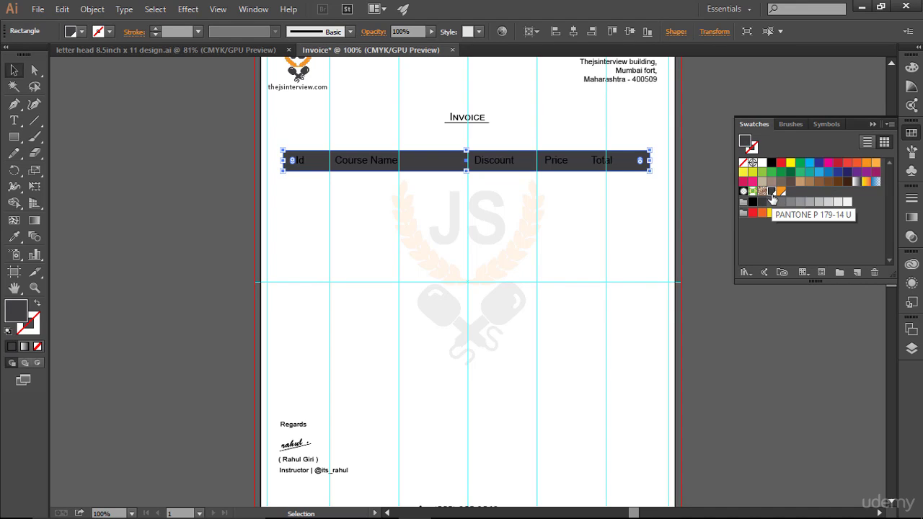
pyautogui.click(639, 268)
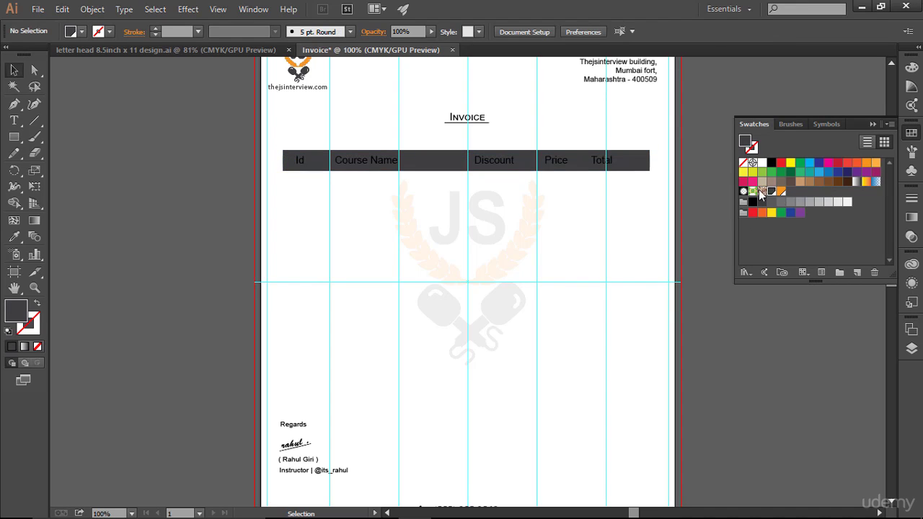
pyautogui.click(872, 124)
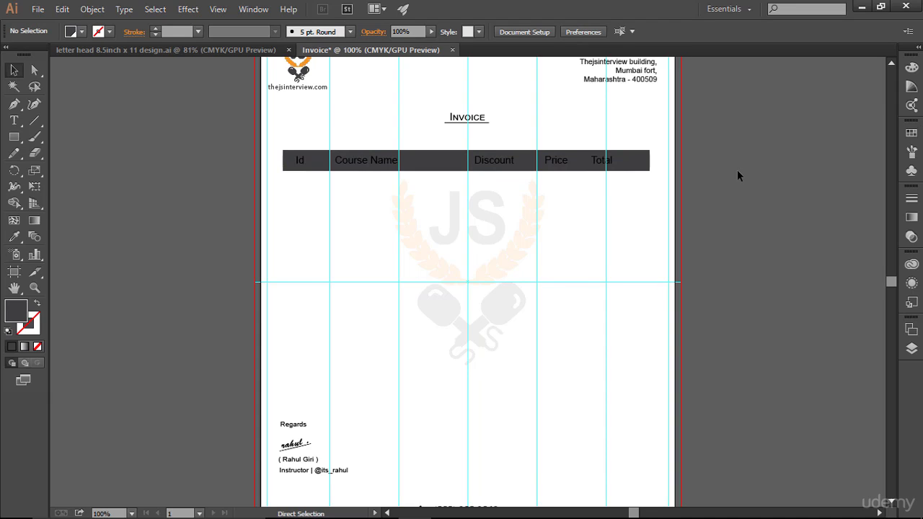
pyautogui.hotkey('ctrl', '0')
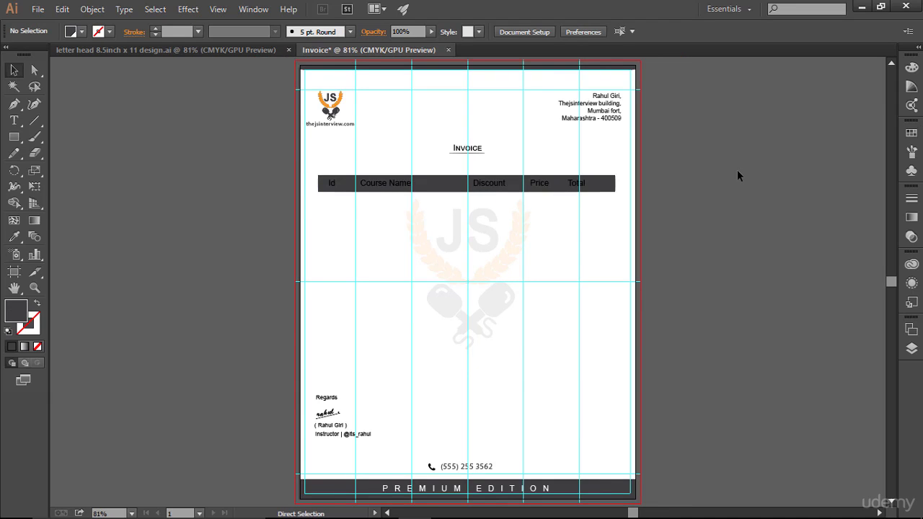
pyautogui.hotkey('ctrl', ';')
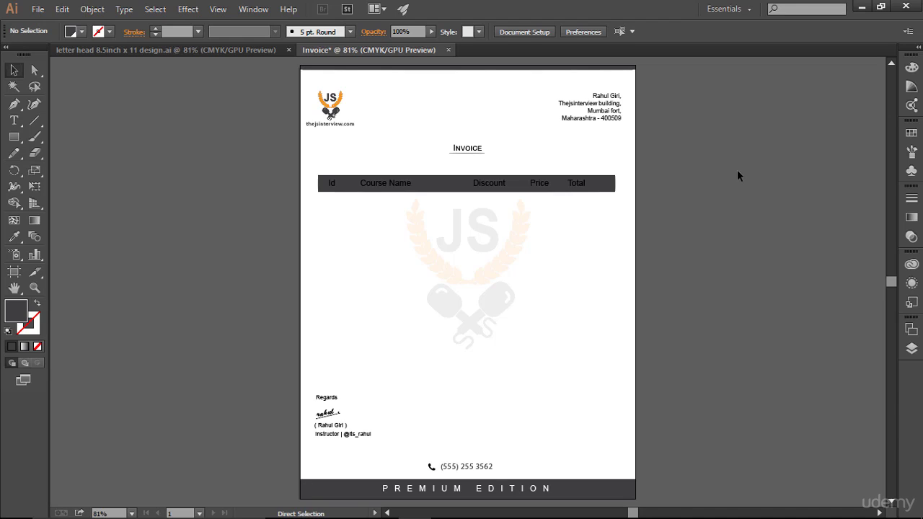
pyautogui.hotkey('ctrl', ';')
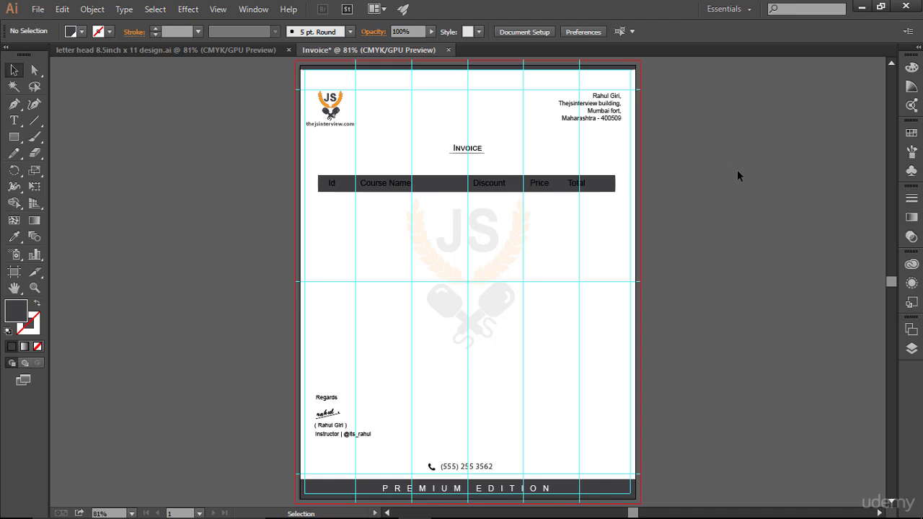
# - Recolor the column titles Id, Course Name, Discount, Price and Total with the light swatch C=0 M=0 Y=0 K=5
pyautogui.hotkey('ctrl', '+')
pyautogui.hotkey('ctrl', '+')
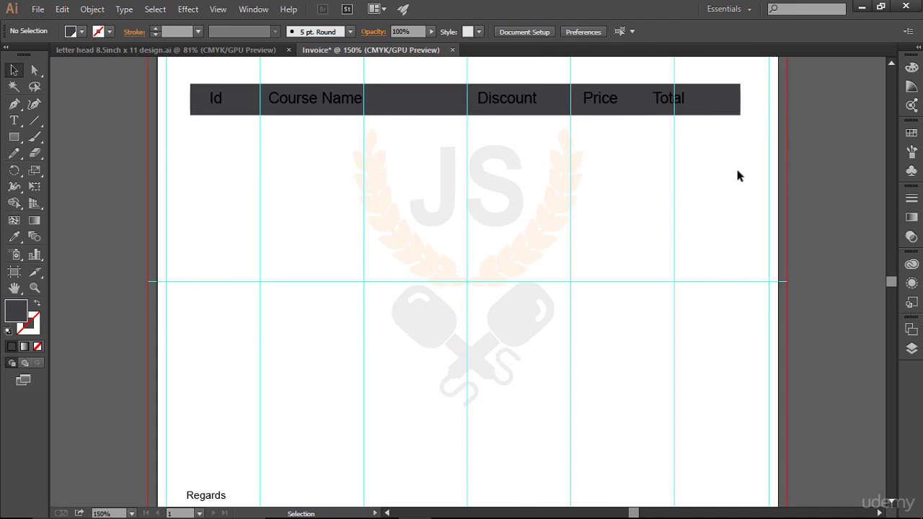
pyautogui.scroll(2, 736, 176)
pyautogui.click(215, 163)
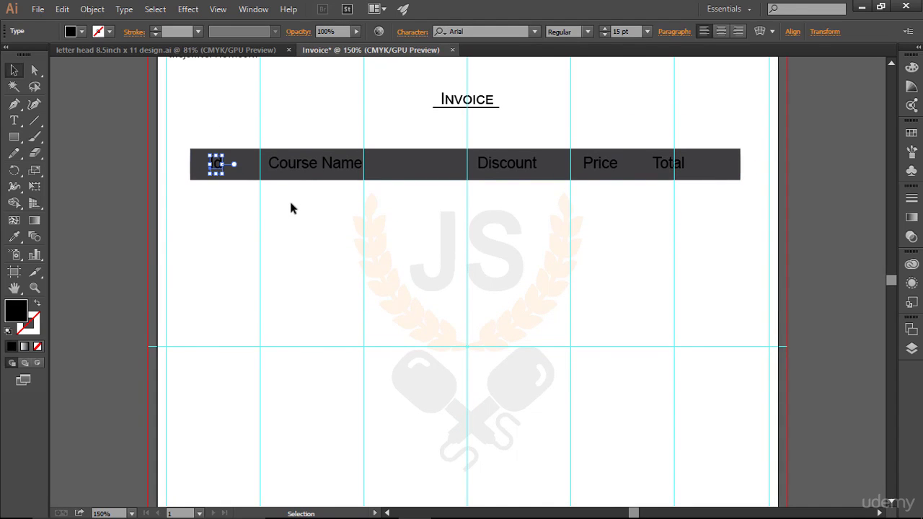
pyautogui.keyDown('shift'); pyautogui.click(315, 172); pyautogui.keyUp('shift')
pyautogui.keyDown('shift'); pyautogui.click(527, 171); pyautogui.keyUp('shift')
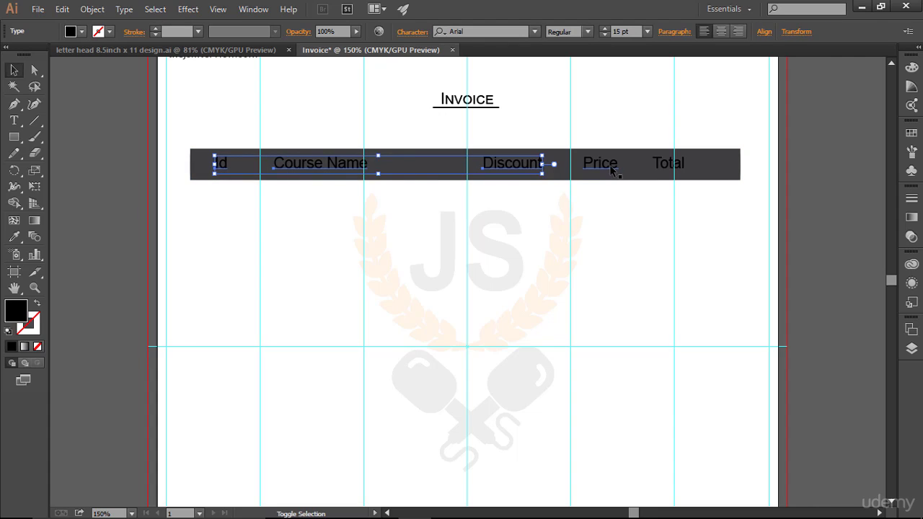
pyautogui.keyDown('shift'); pyautogui.click(611, 171); pyautogui.keyUp('shift')
pyautogui.keyDown('shift'); pyautogui.click(670, 173); pyautogui.keyUp('shift')
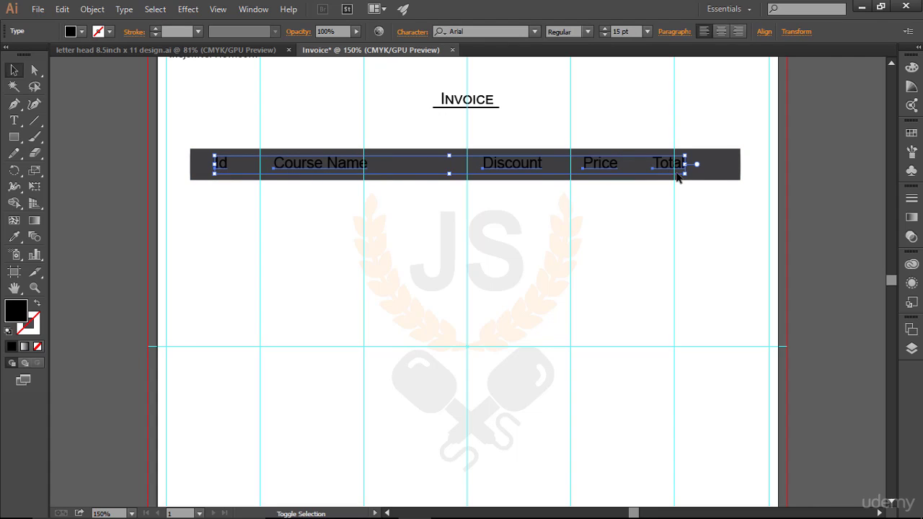
pyautogui.click(99, 32)
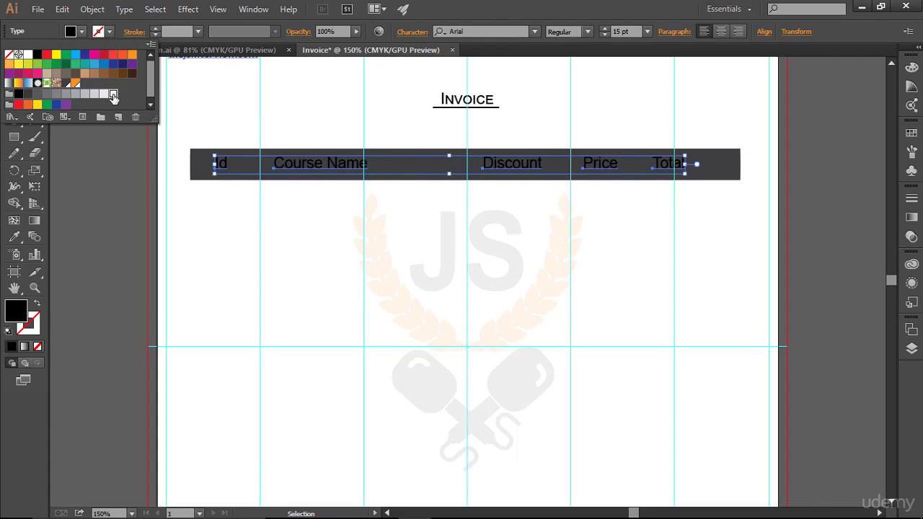
pyautogui.click(113, 95)
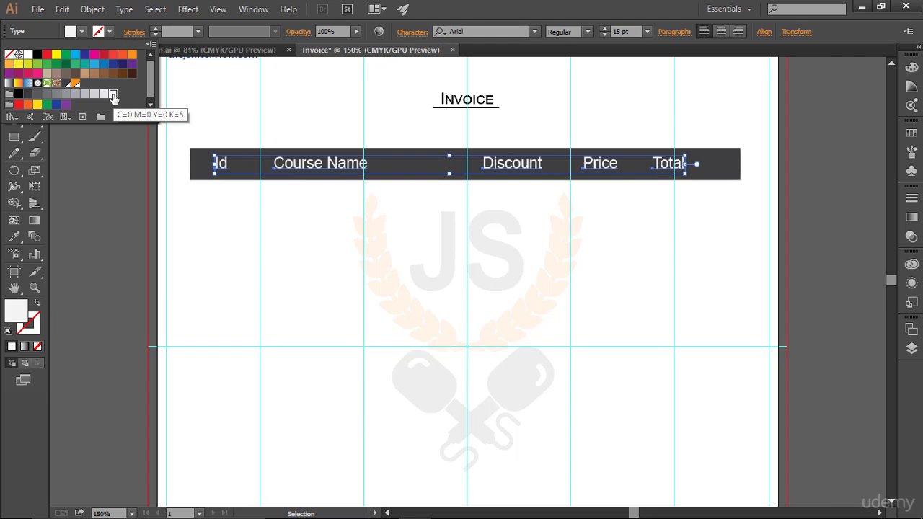
pyautogui.click(247, 243)
pyautogui.click(752, 372)
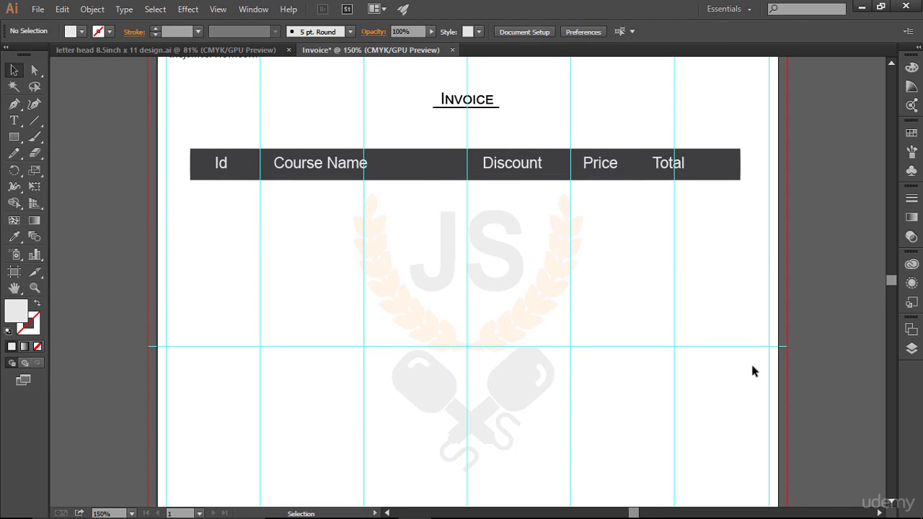
pyautogui.hotkey('ctrl', '0')
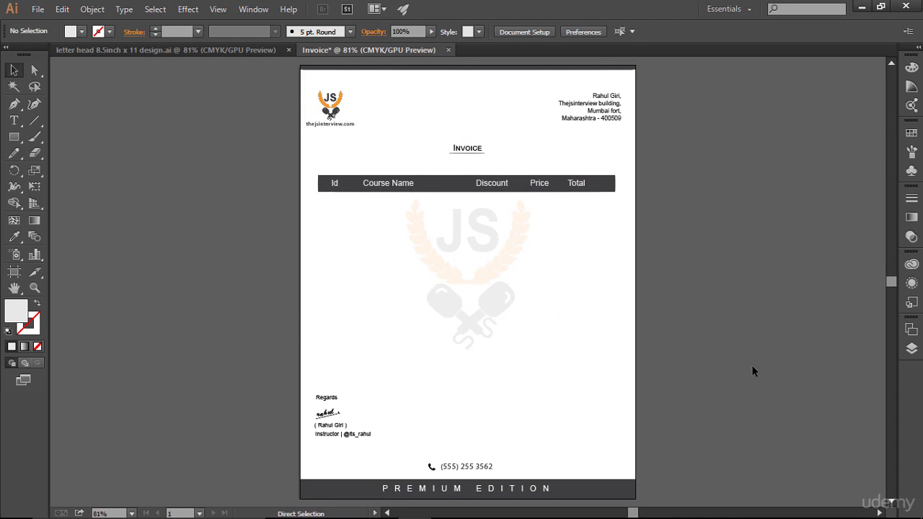
# - Lighten the table header bar's fill to the second darkest gray shade of the Color Guide's first row and preview the page without guides
pyautogui.hotkey('ctrl', ';')
pyautogui.click(609, 186)
pyautogui.click(617, 215)
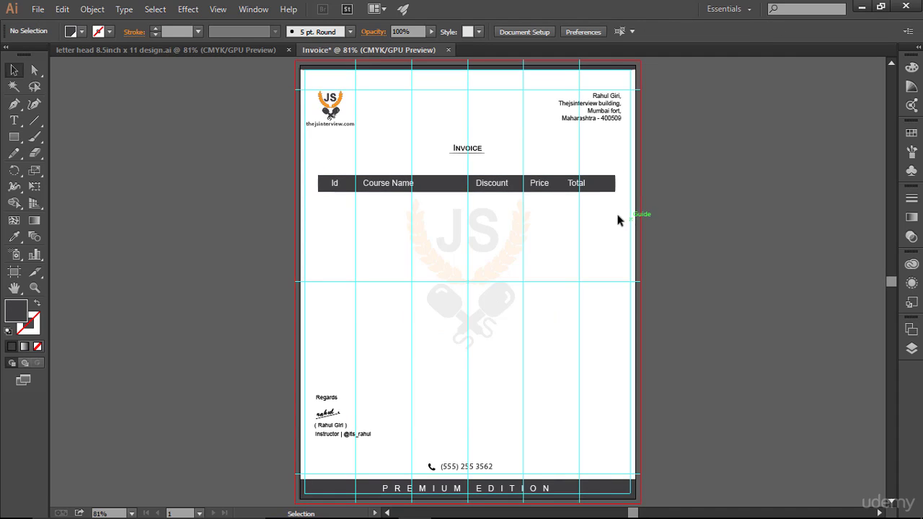
pyautogui.click(609, 189)
pyautogui.click(911, 87)
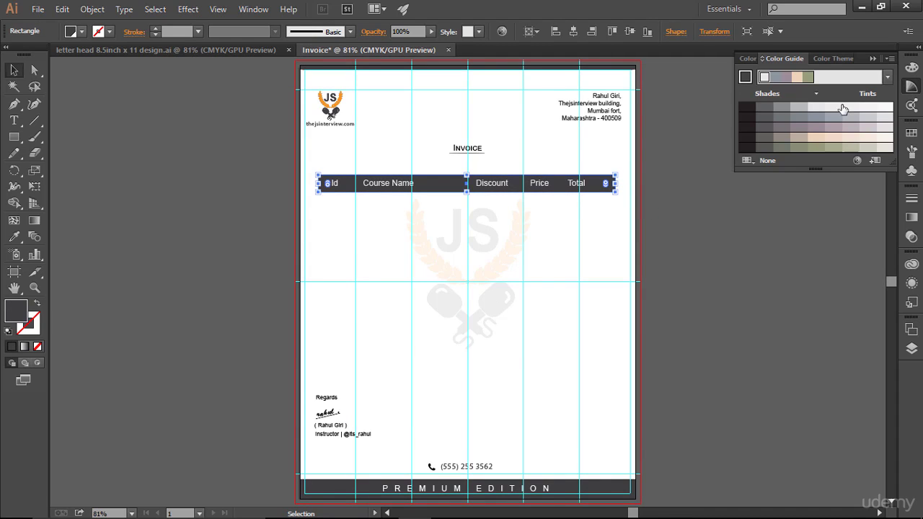
pyautogui.click(780, 106)
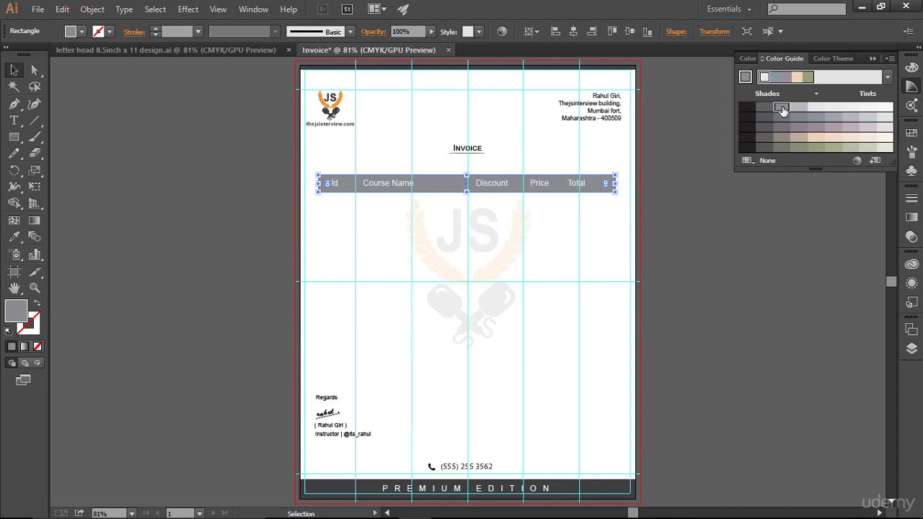
pyautogui.click(765, 108)
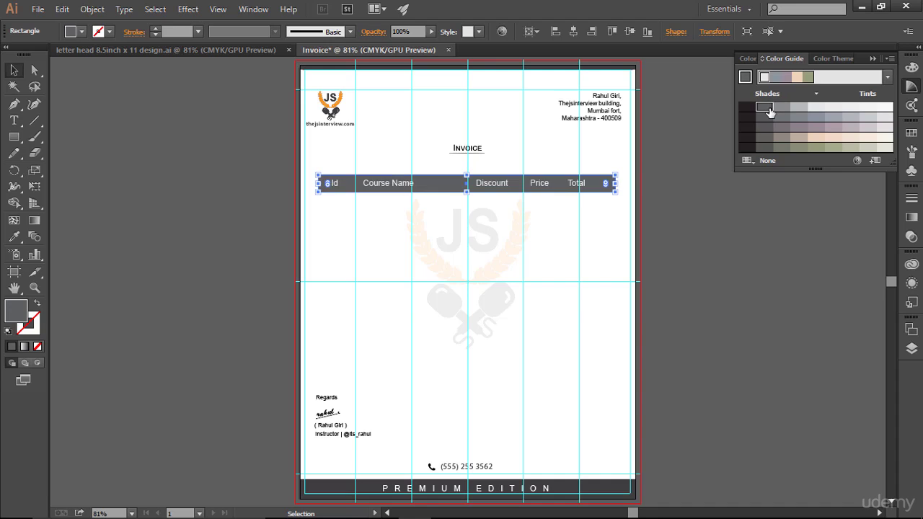
pyautogui.click(536, 275)
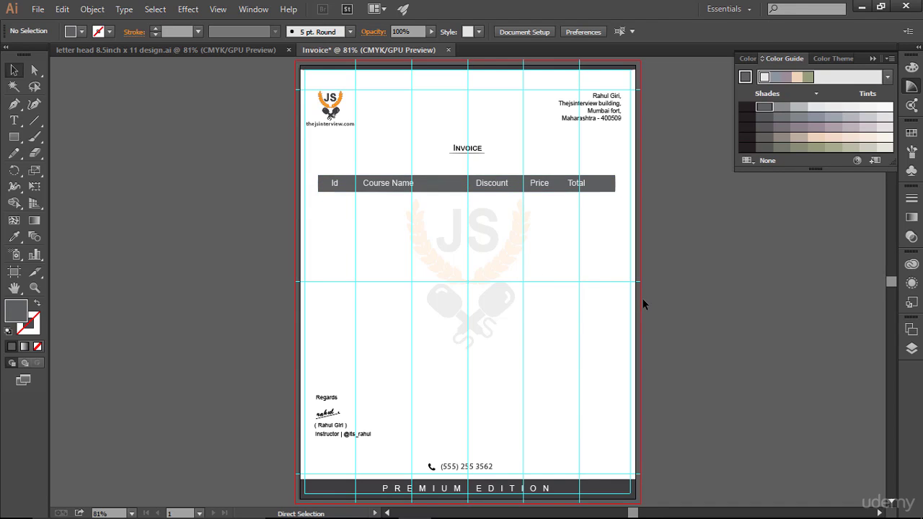
pyautogui.hotkey('ctrl', ';')
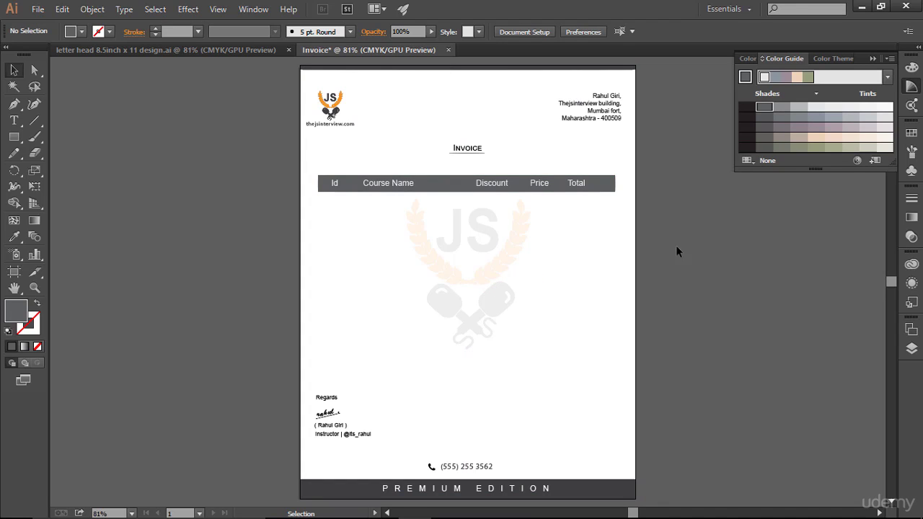
pyautogui.click(873, 59)
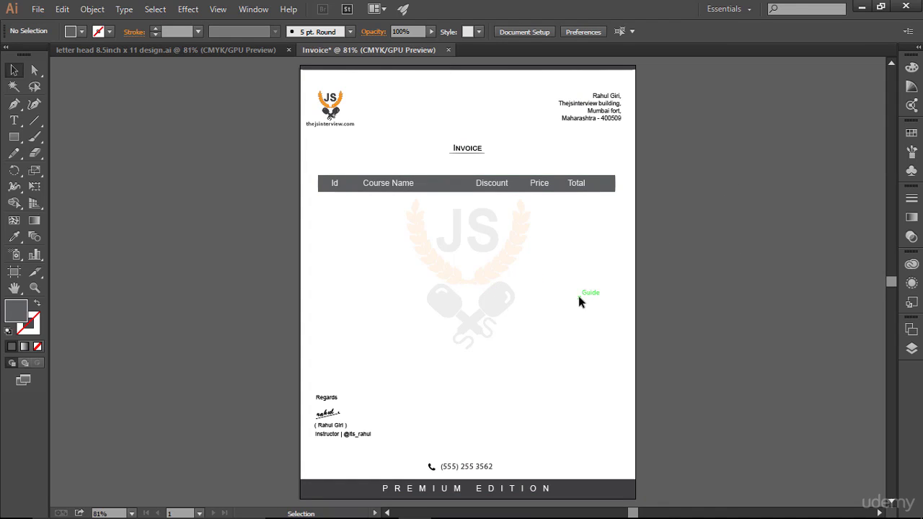
pyautogui.hotkey('ctrl', ';')
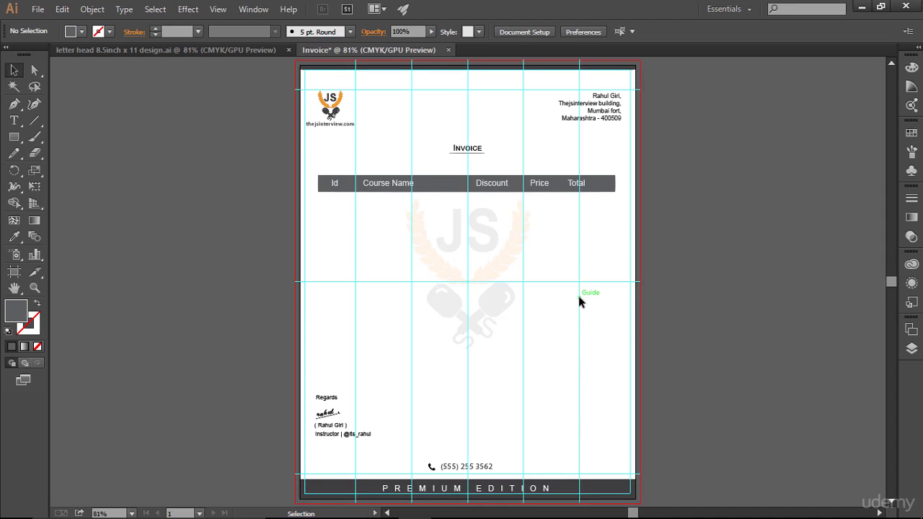
# - Add the row number "1." in black 15 pt Arial Regular below the Id title
pyautogui.click(14, 121)
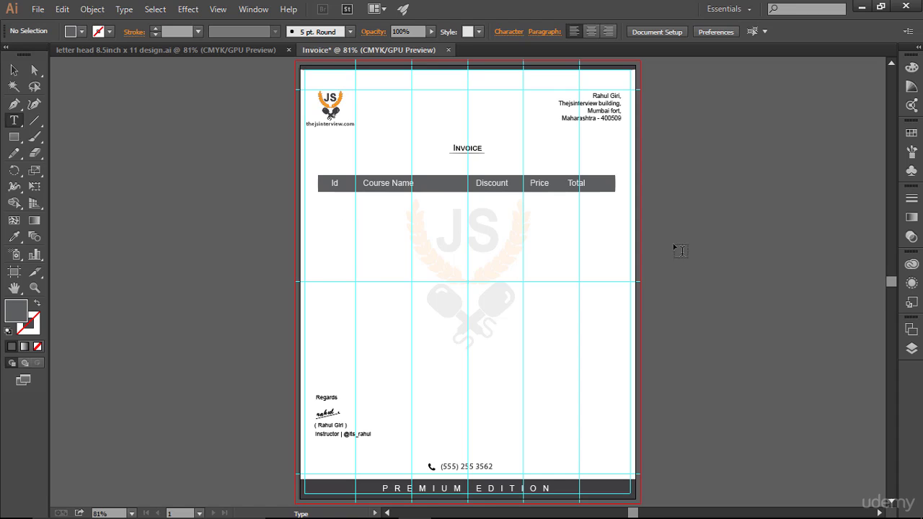
pyautogui.click(911, 329)
pyautogui.click(910, 348)
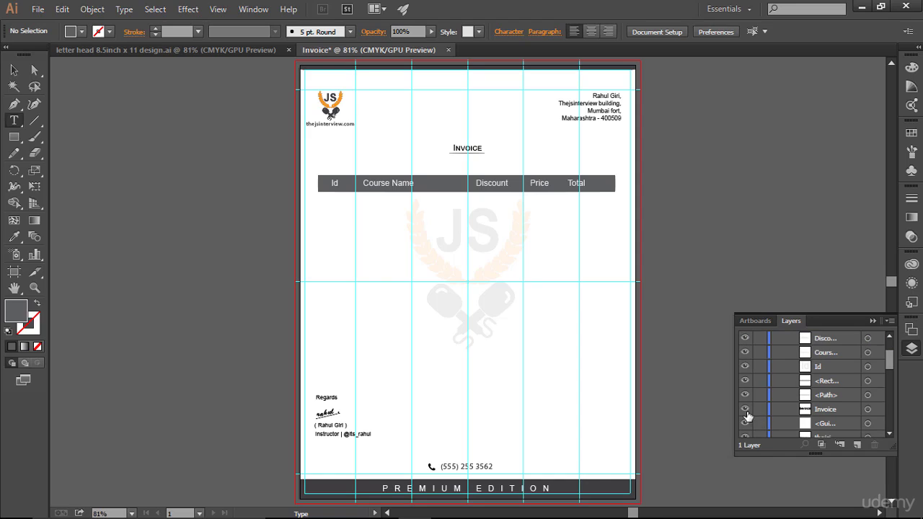
pyautogui.click(410, 256)
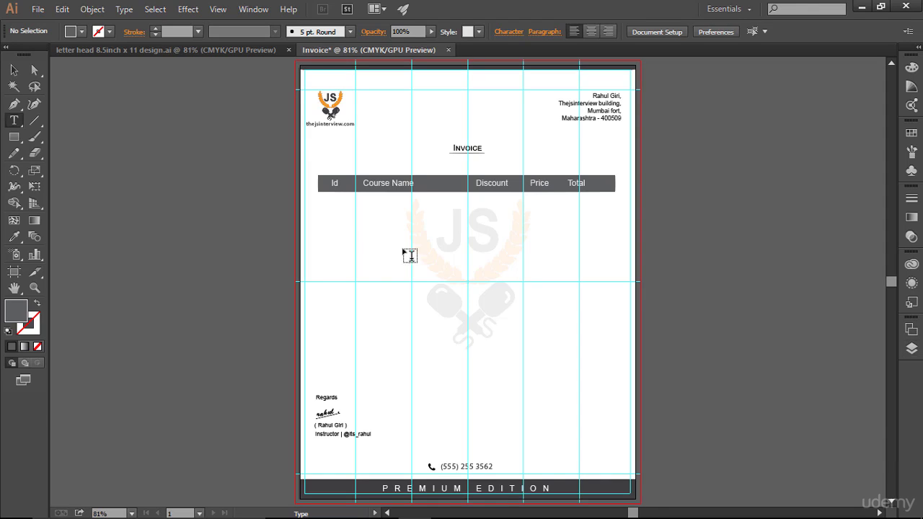
pyautogui.click(337, 212)
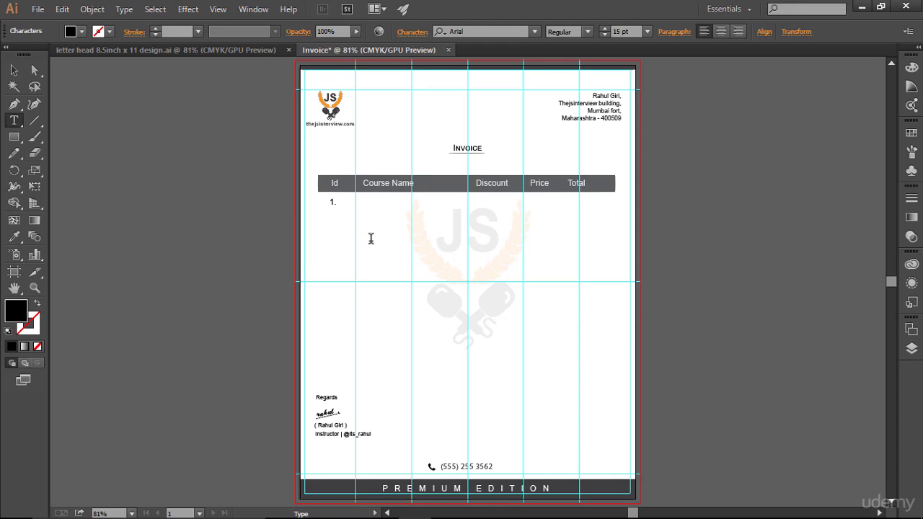
pyautogui.press('BackSpace')
pyautogui.click(15, 71)
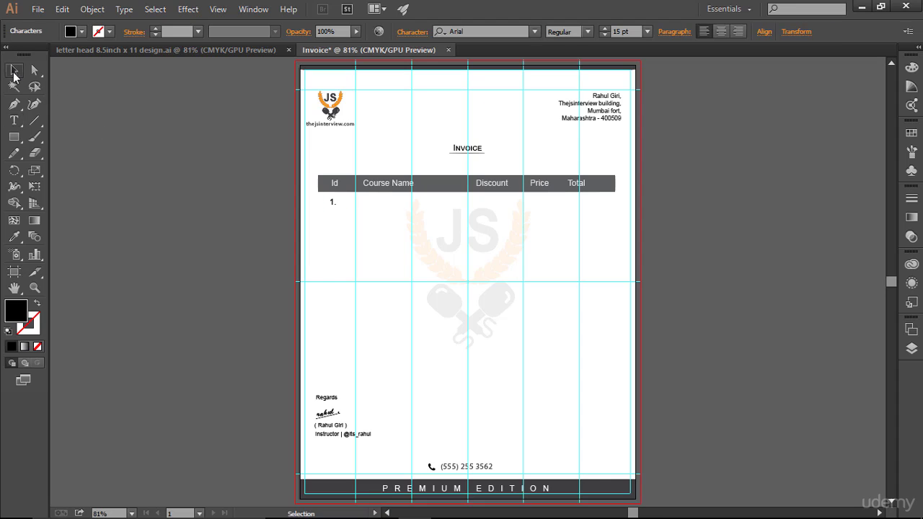
pyautogui.click(111, 142)
# - Draw a text frame about 2.83 in wide and 1.05 in high below Course Name, between the guides beside Id and Discount
pyautogui.press('t')
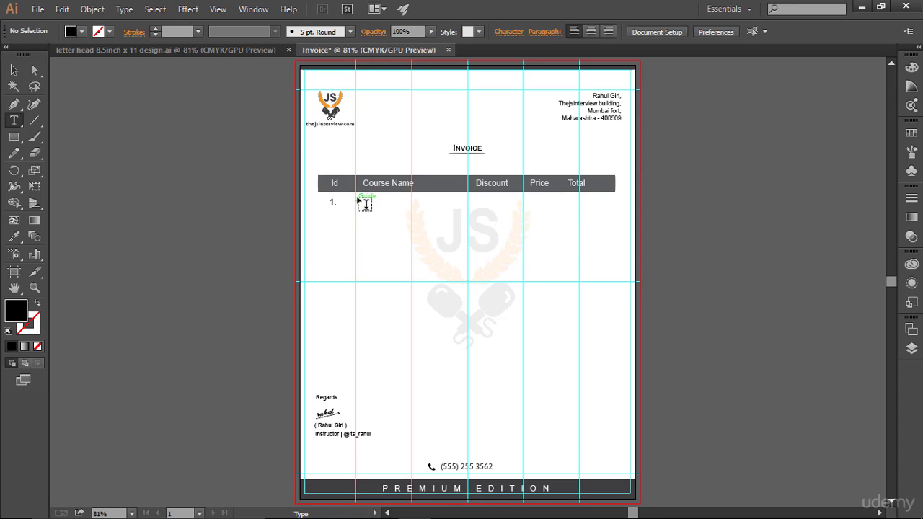
pyautogui.moveTo(356, 198); pyautogui.dragTo(467, 238)
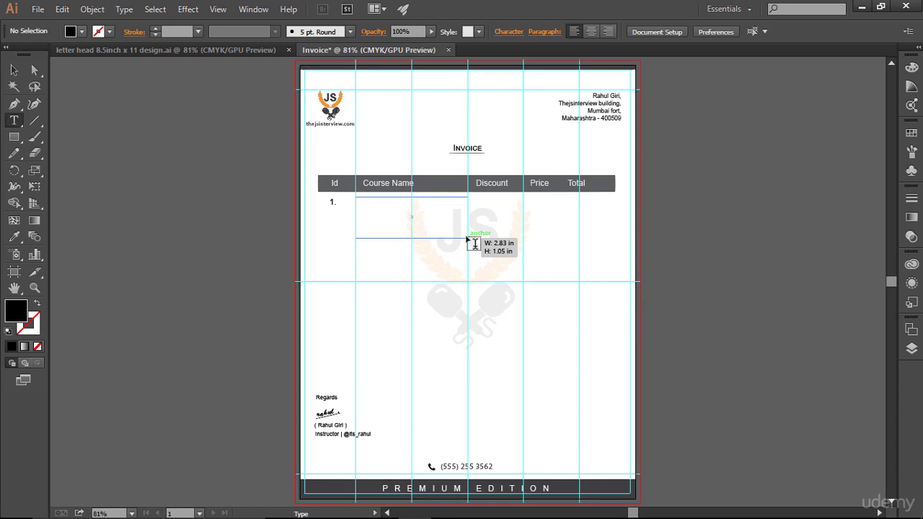
pyautogui.moveTo(475, 243); pyautogui.dragTo(474, 245)
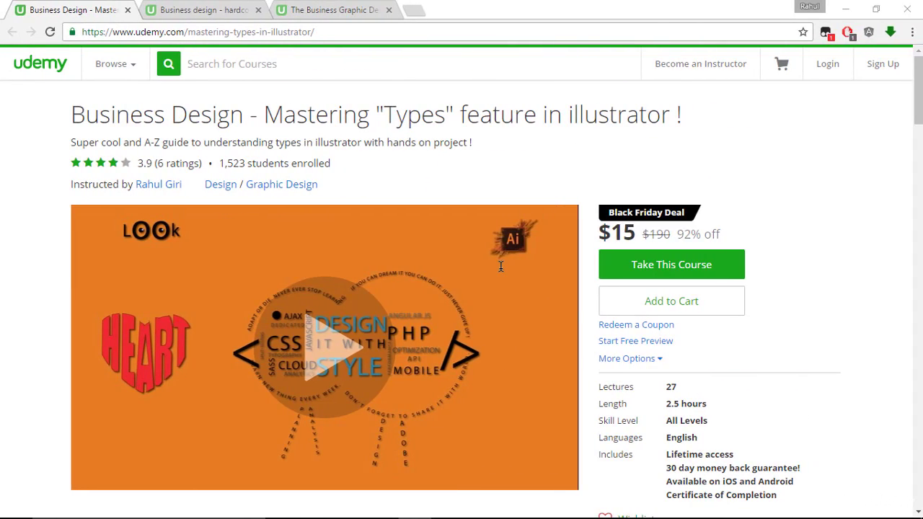
# - In the browser, copy the course title "The Business Graphic Design with Photoshop & Illustrator" from its Udemy page
pyautogui.click(295, 6)
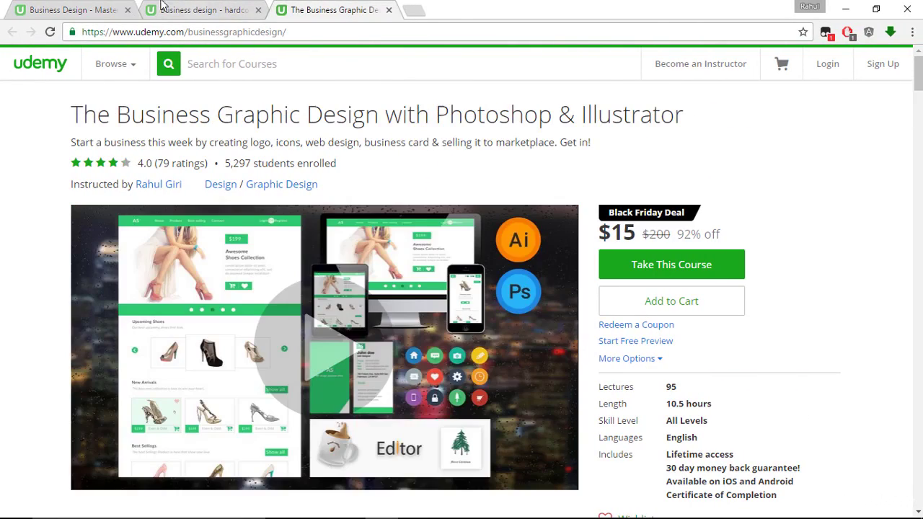
pyautogui.click(94, 7)
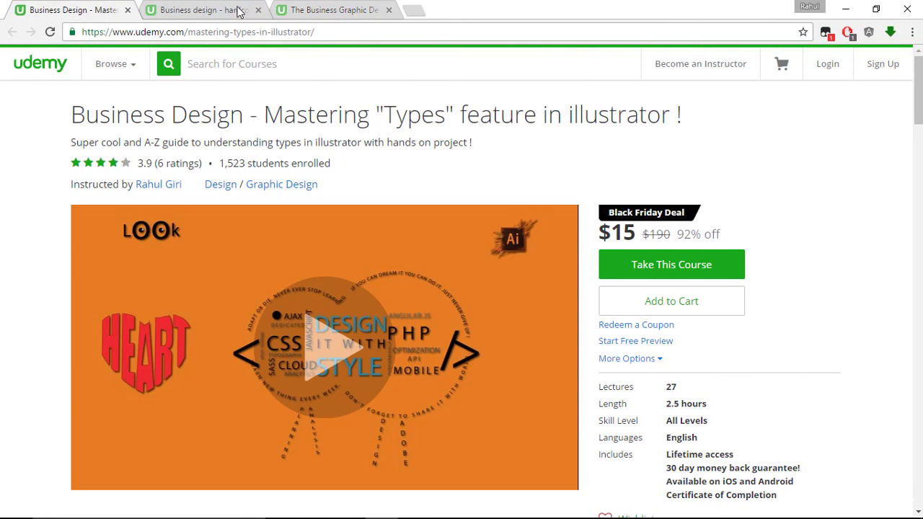
pyautogui.click(288, 9)
pyautogui.moveTo(77, 115); pyautogui.dragTo(613, 115)
pyautogui.rightClick(627, 114)
pyautogui.click(628, 119)
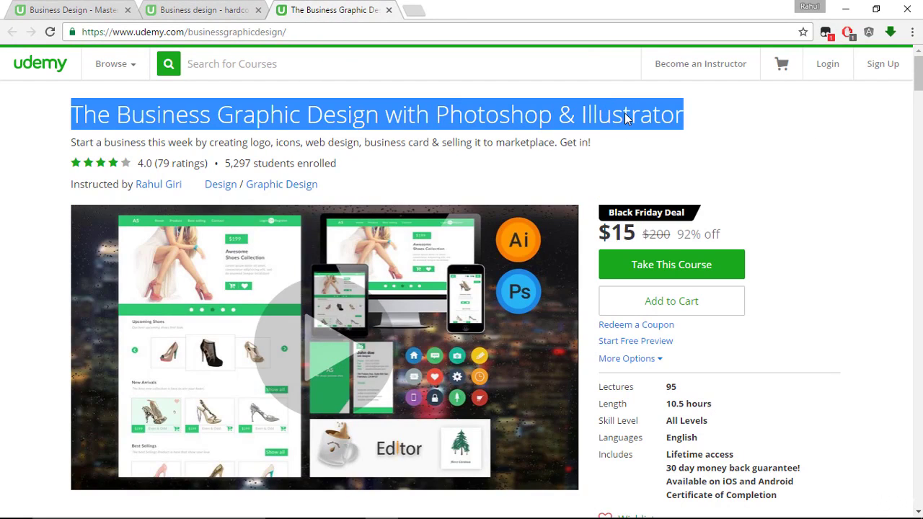
# - Switch back to Illustrator and paste the copied course title into the empty text frame below Course Name
pyautogui.hotkey('alt', 'Tab')
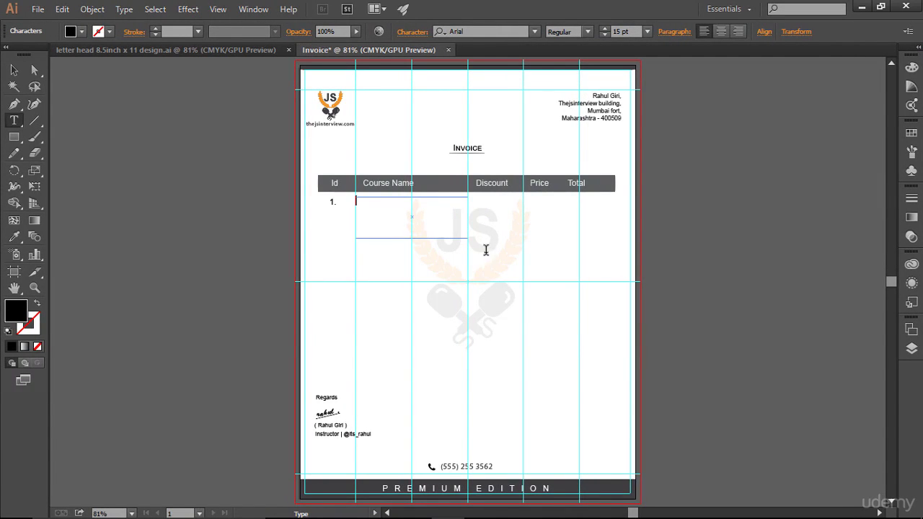
pyautogui.press('Escape')
pyautogui.hotkey('ctrl', 'v')
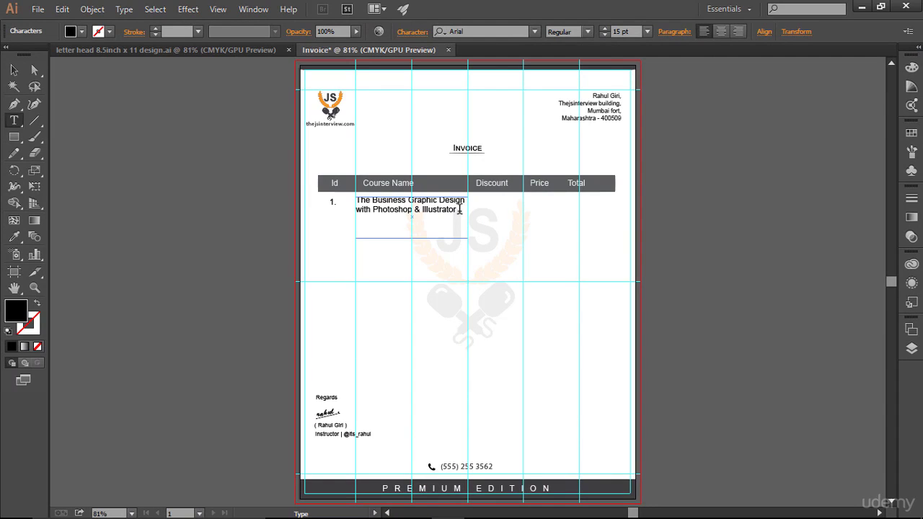
# - Recolor the pasted course title with the header bar's dark gray shade and shorten its text frame to fit the two lines
pyautogui.moveTo(457, 210); pyautogui.dragTo(348, 196)
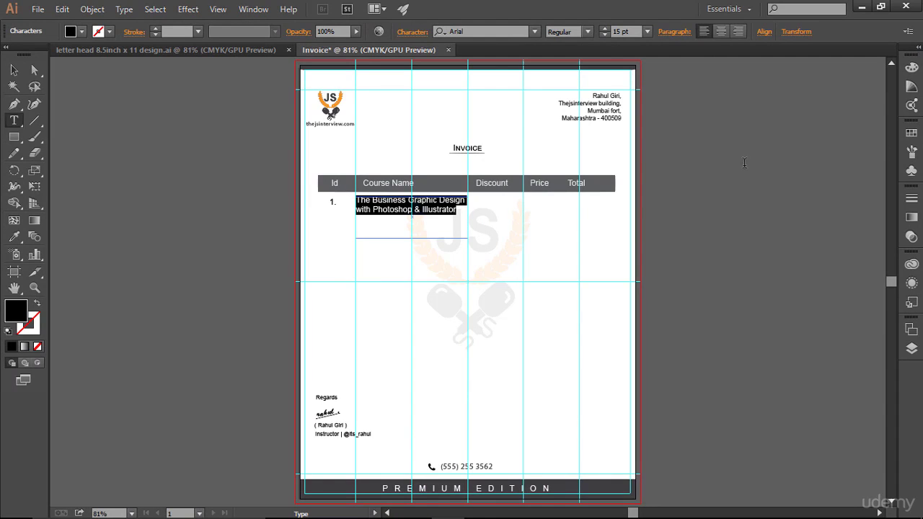
pyautogui.click(911, 86)
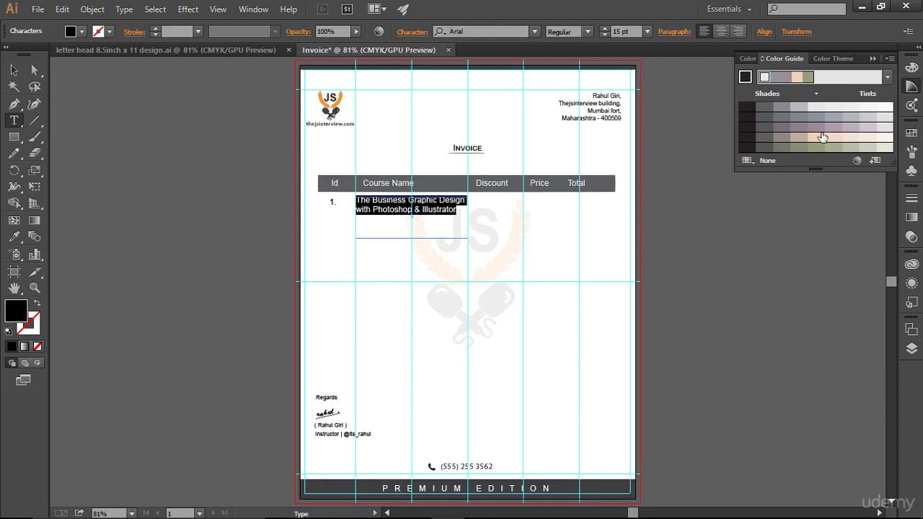
pyautogui.click(781, 107)
pyautogui.click(764, 106)
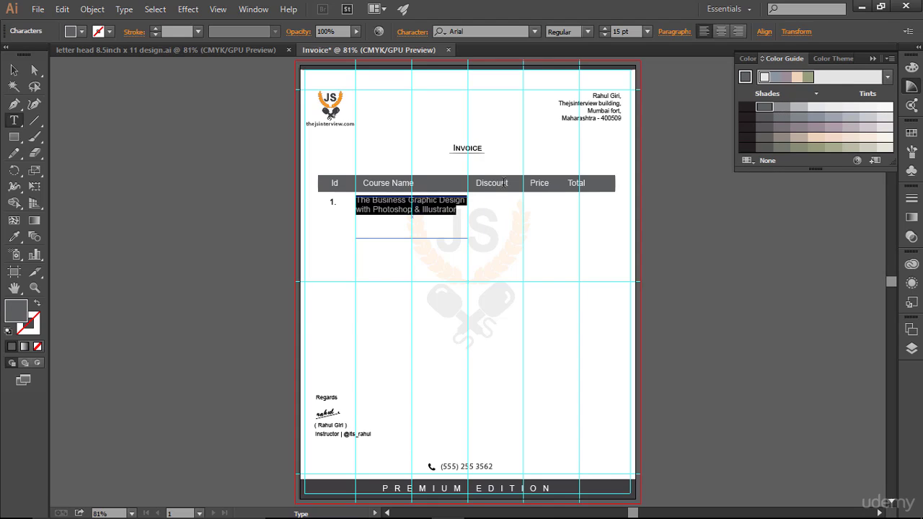
pyautogui.click(449, 209)
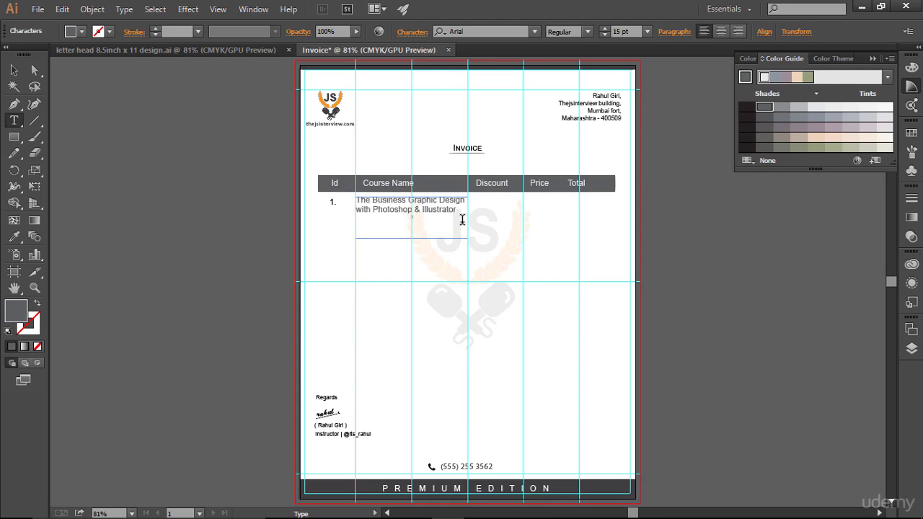
pyautogui.click(14, 70)
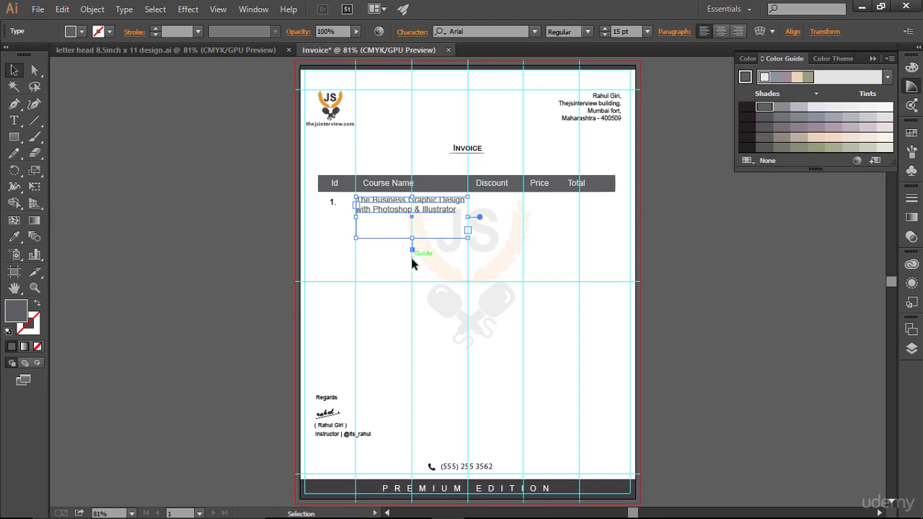
pyautogui.moveTo(413, 239)
pyautogui.mouseDown()
pyautogui.moveTo(413, 221)
pyautogui.moveTo(403, 224)
pyautogui.mouseUp()
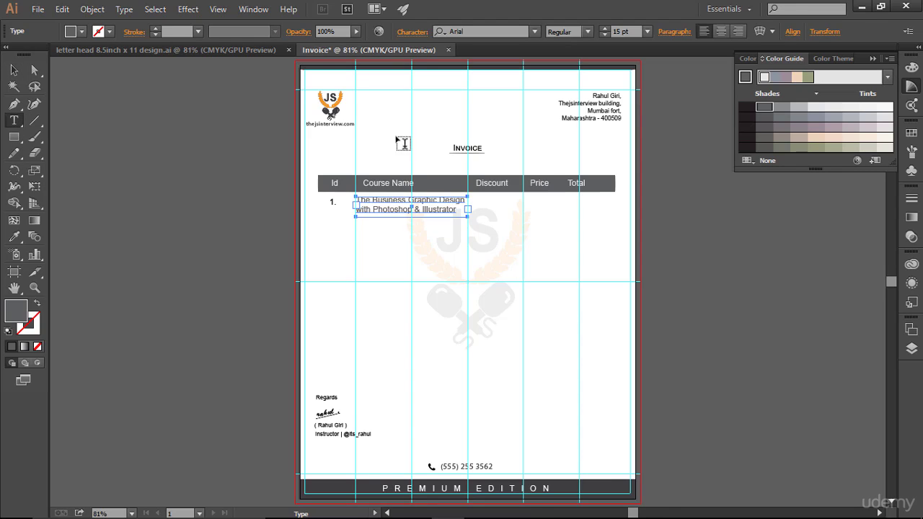
# - Add a $10 text entry below the Discount heading and color it the header bar's dark gray shade
pyautogui.click(14, 121)
pyautogui.click(489, 205)
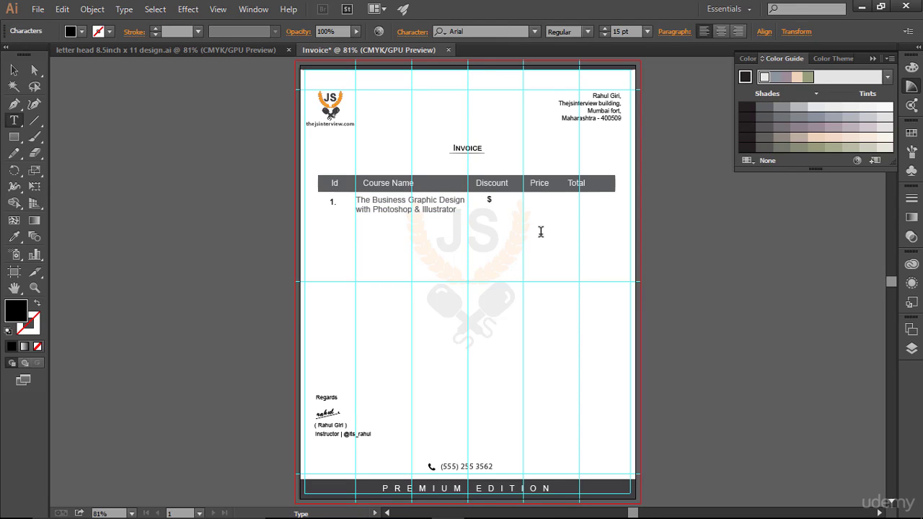
pyautogui.hotkey('ctrl', 'a')
pyautogui.click(764, 107)
pyautogui.click(14, 70)
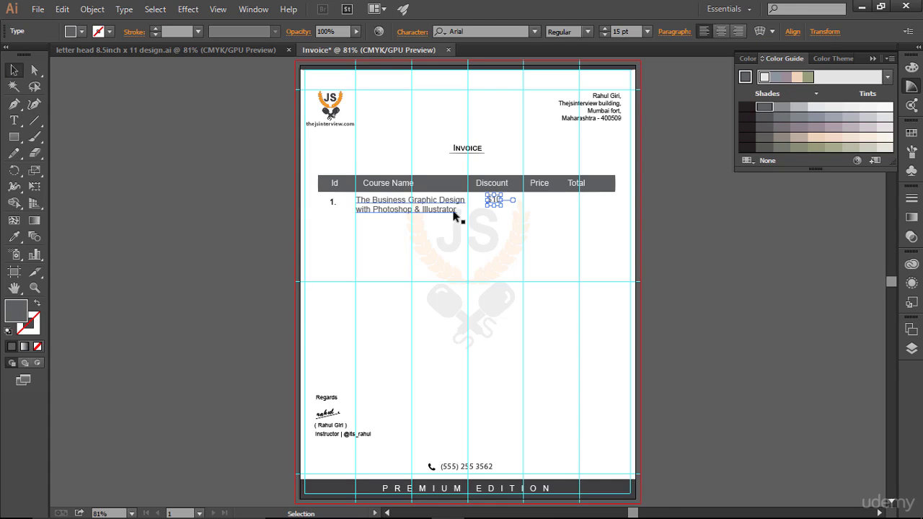
# - Nudge the $10 entry down level with the row's Id number, and left to just inside the Discount column's guide
pyautogui.press('Down')
pyautogui.press('Down')
pyautogui.press('Down')
pyautogui.press('Down')
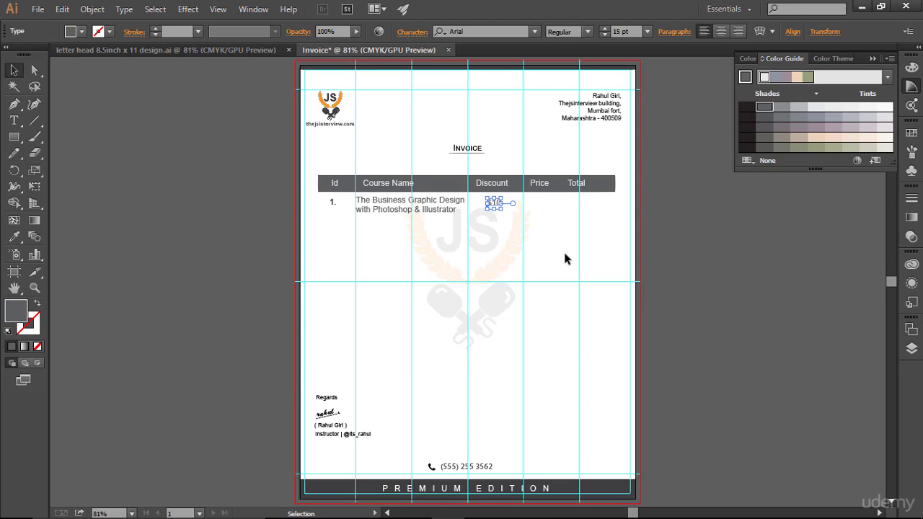
pyautogui.press('Left')
pyautogui.press('Left')
pyautogui.press('Left')
pyautogui.press('Left')
pyautogui.press('Left')
pyautogui.press('Left')
pyautogui.press('Left')
pyautogui.press('Left')
pyautogui.press('Left')
pyautogui.press('Left')
pyautogui.click(565, 259)
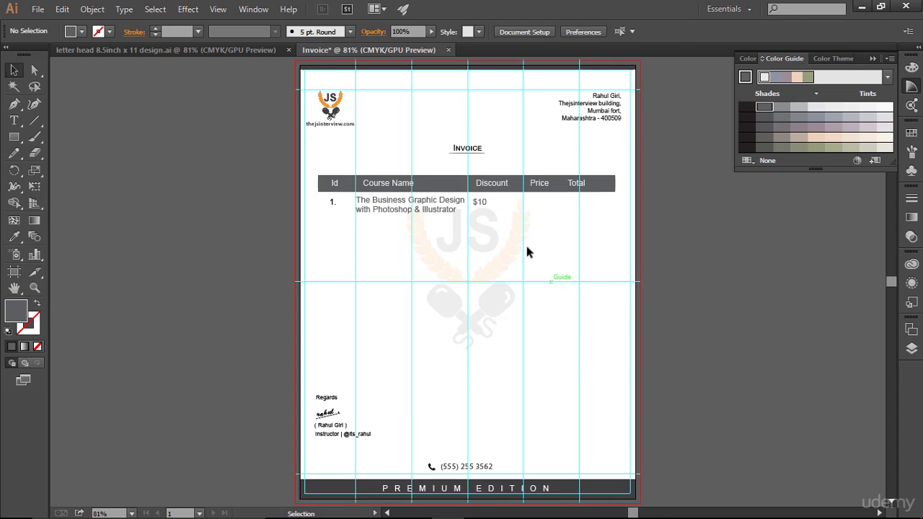
# - Duplicate the $10 discount entry straight across below the Price heading and change the copy to $200
pyautogui.click(482, 204)
pyautogui.click(592, 243)
pyautogui.click(476, 203)
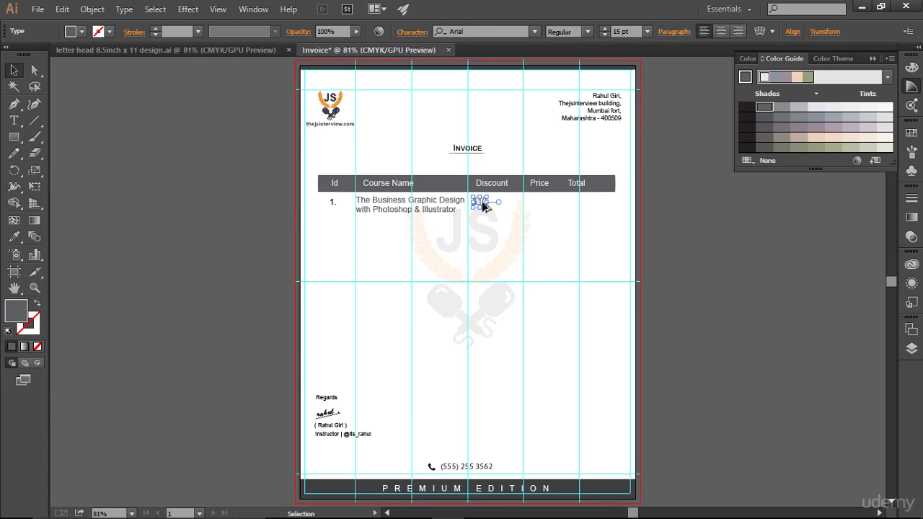
pyautogui.moveTo(476, 206); pyautogui.dragTo(535, 207)
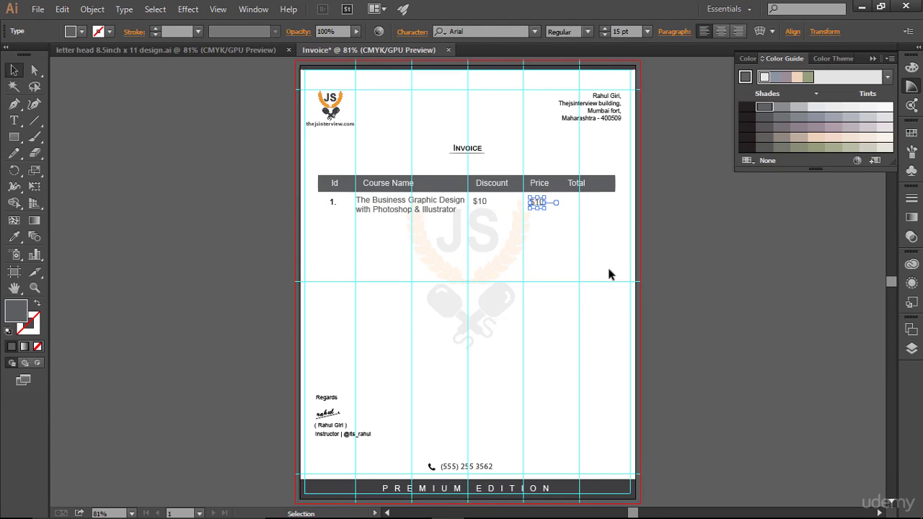
pyautogui.click(598, 280)
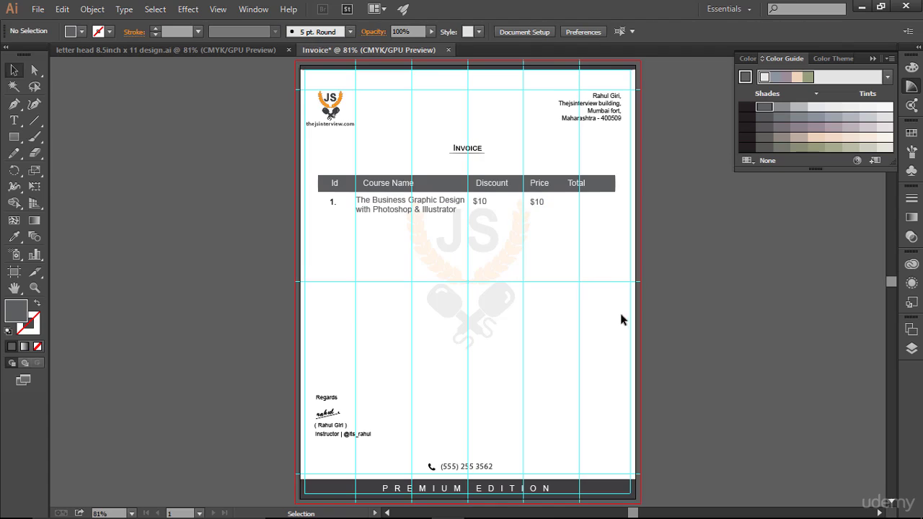
pyautogui.click(13, 120)
pyautogui.click(538, 201)
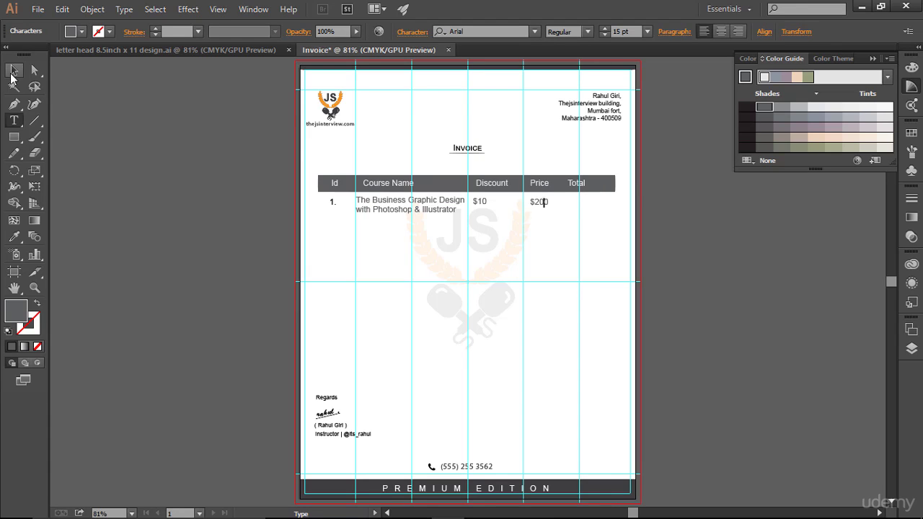
pyautogui.click(13, 72)
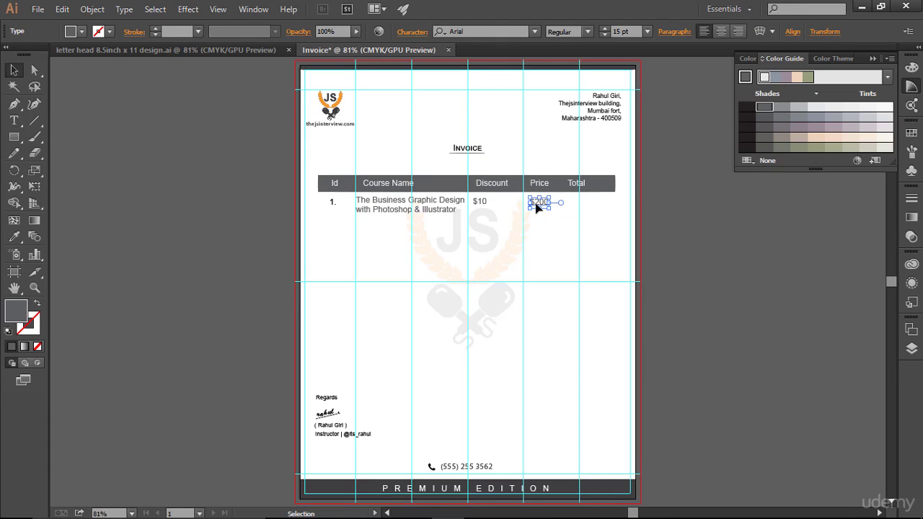
# - Duplicate the $200 price entry 0.95 in horizontally so the copy sits below the Total heading
pyautogui.moveTo(547, 204); pyautogui.dragTo(584, 204)
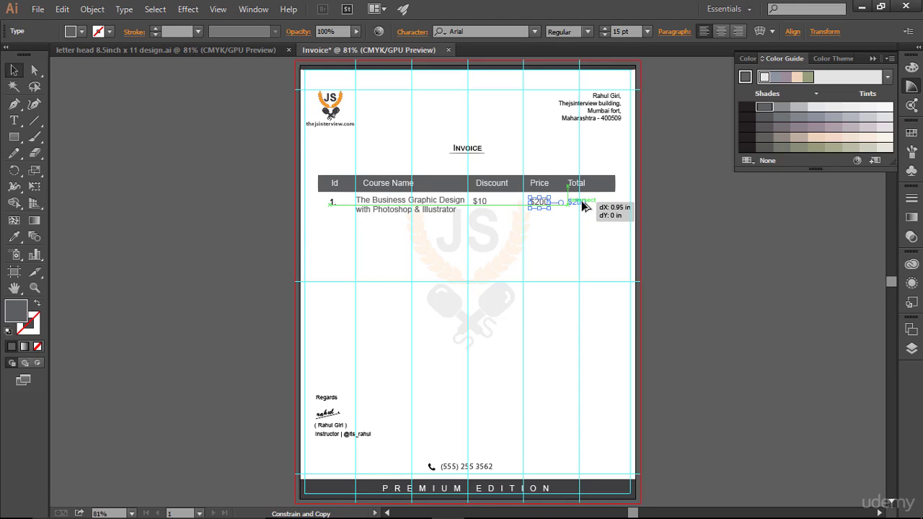
pyautogui.moveTo(583, 204); pyautogui.dragTo(584, 205)
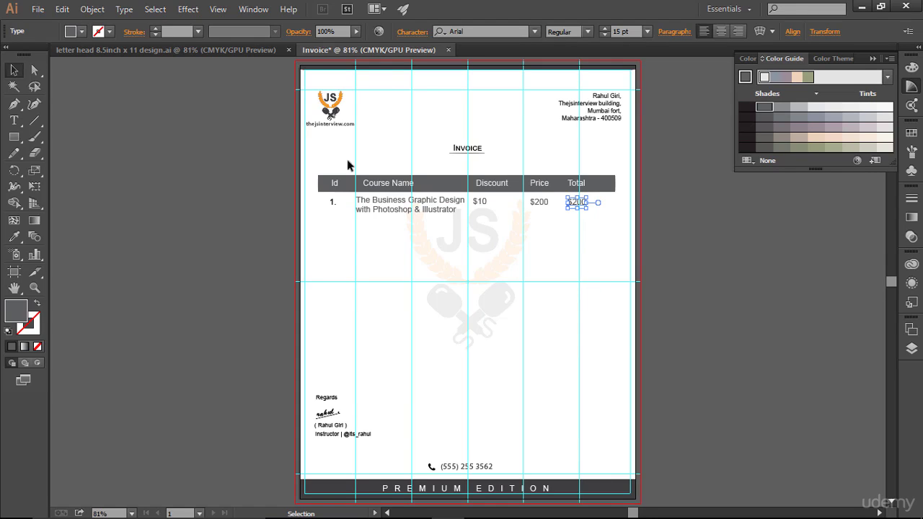
pyautogui.click(612, 263)
# - Hide the document's guides
pyautogui.press('a')
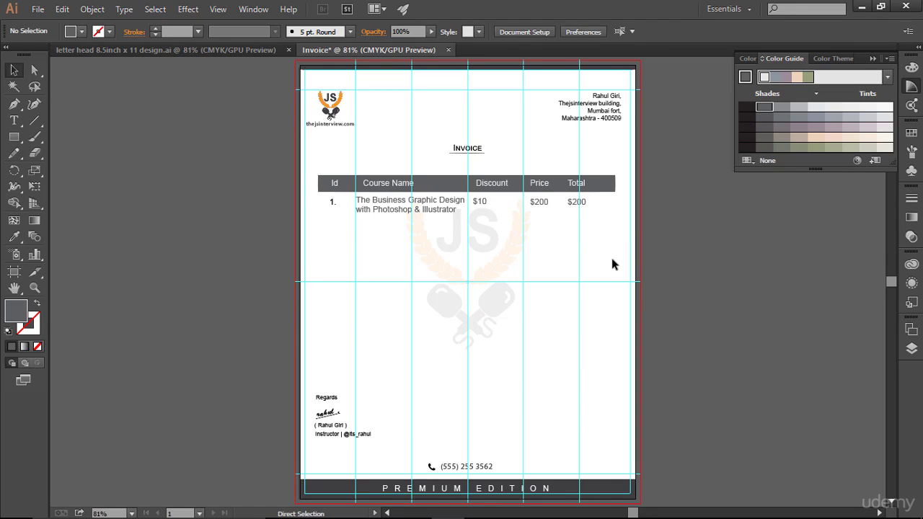
pyautogui.hotkey('ctrl', ';')
pyautogui.press('v')
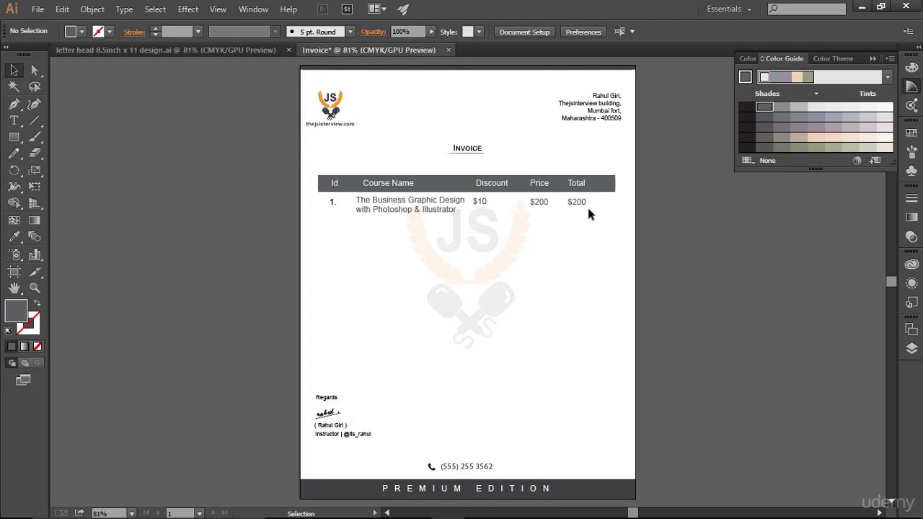
# - Change the first row's entry below Total to $190
pyautogui.click(14, 120)
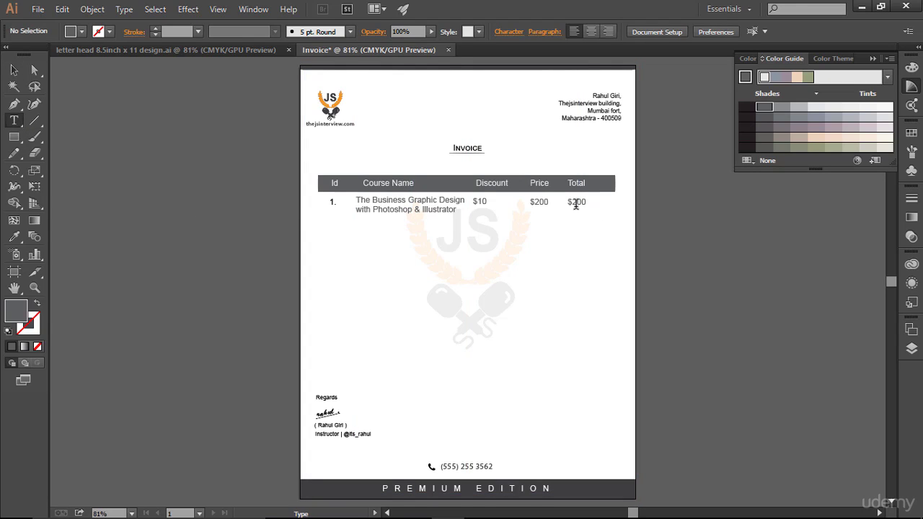
pyautogui.click(576, 202)
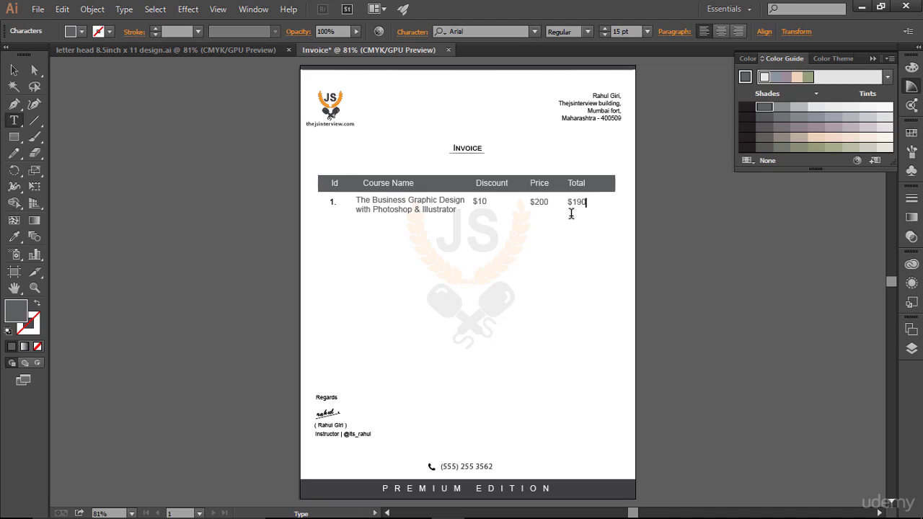
pyautogui.click(14, 70)
# - Nudge the $10 discount entry right so it lines up with the start of the Discount heading
pyautogui.click(480, 207)
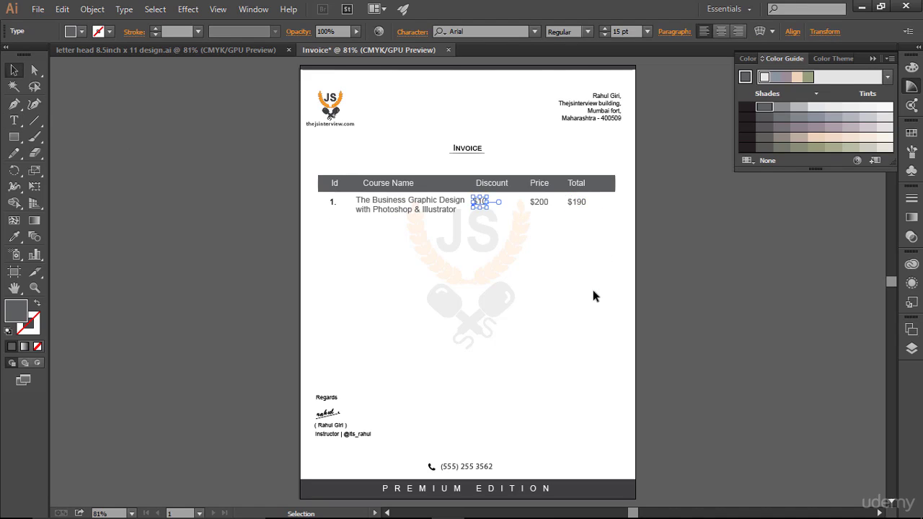
pyautogui.press('Right')
pyautogui.press('Right')
pyautogui.press('Right')
pyautogui.press('Right')
pyautogui.press('Right')
pyautogui.press('Right')
pyautogui.press('Right')
pyautogui.click(546, 286)
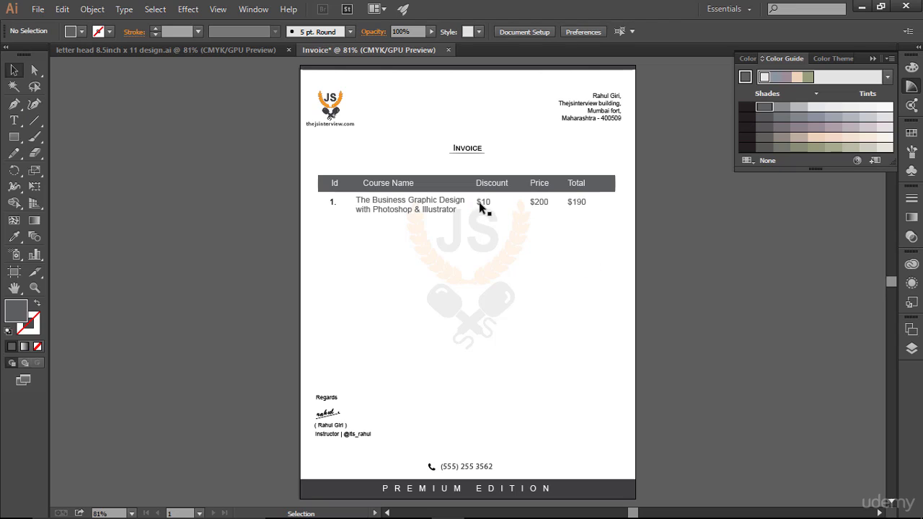
pyautogui.hotkey('ctrl', 'z')
pyautogui.press('Right')
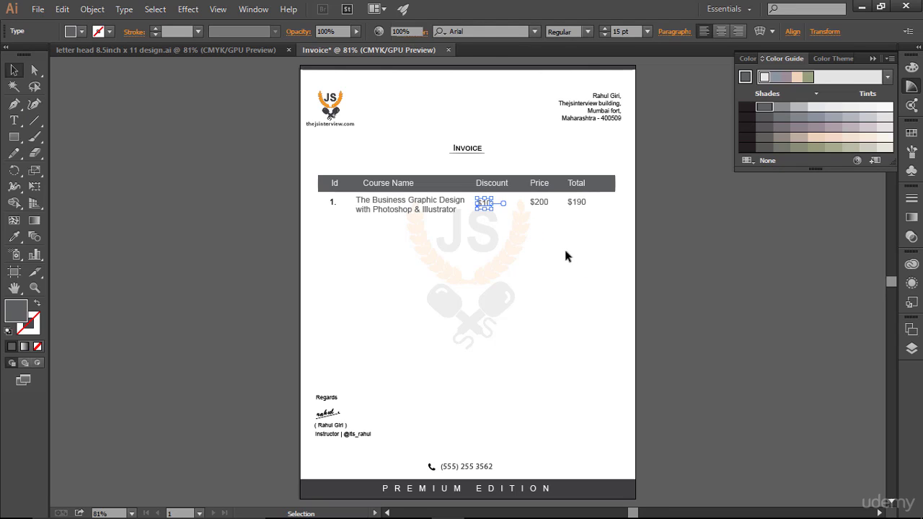
pyautogui.click(576, 253)
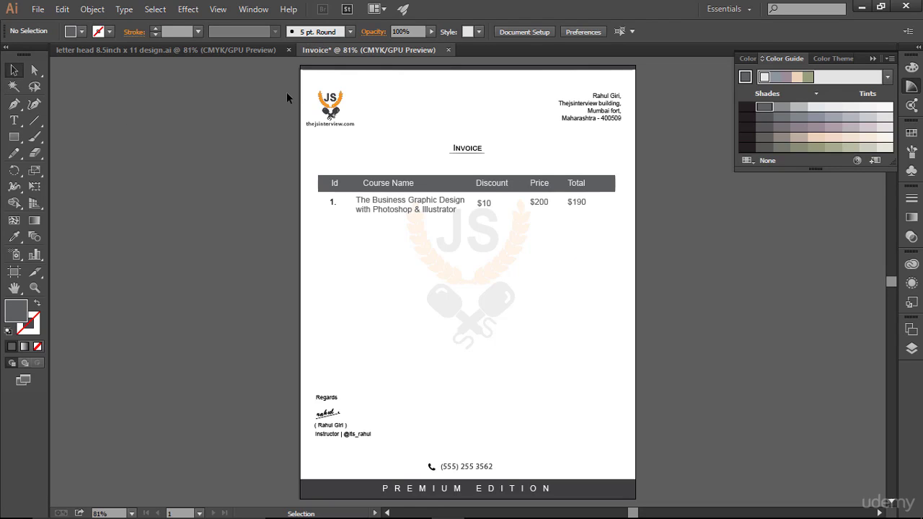
# - Duplicate the whole first course row, from Id to Total, directly below itself as a second row
pyautogui.press('z')
pyautogui.click(397, 100)
pyautogui.moveTo(439, 225); pyautogui.dragTo(490, 344)
pyautogui.press('v')
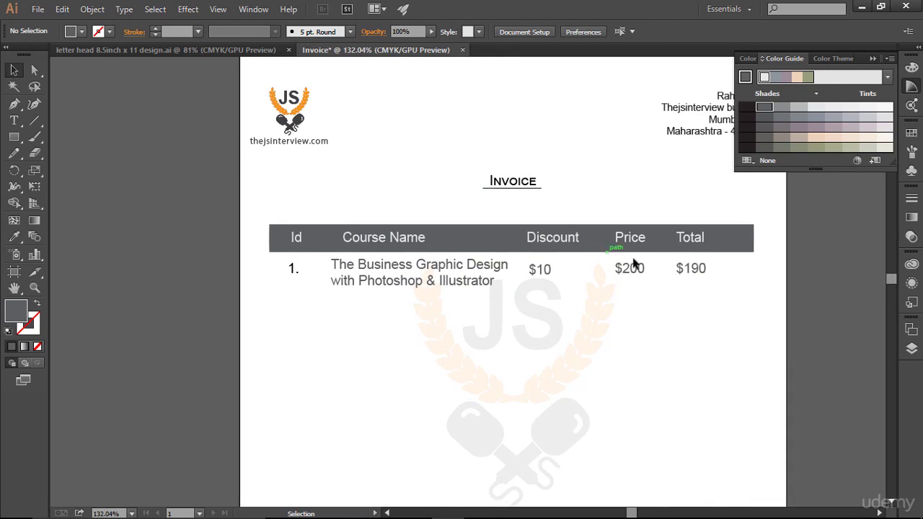
pyautogui.moveTo(587, 118); pyautogui.dragTo(512, 115)
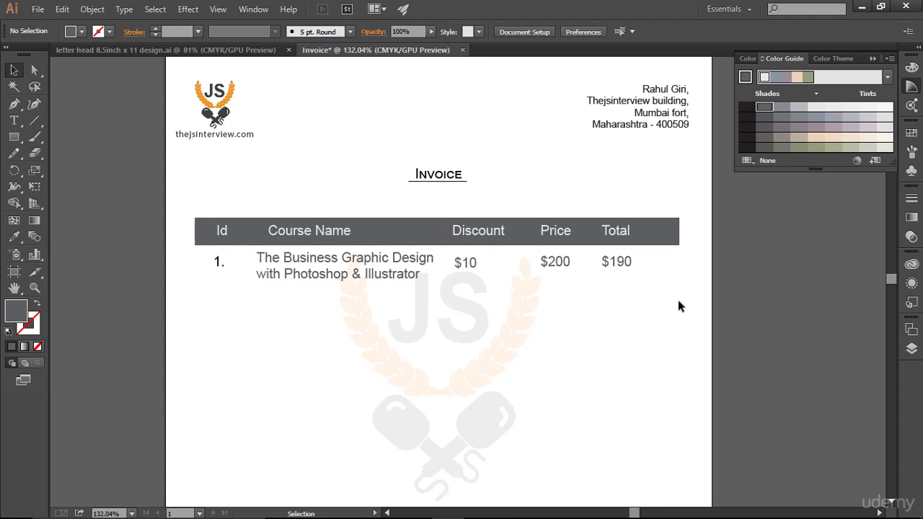
pyautogui.scroll(-3, 680, 300)
pyautogui.scroll(2, 681, 300)
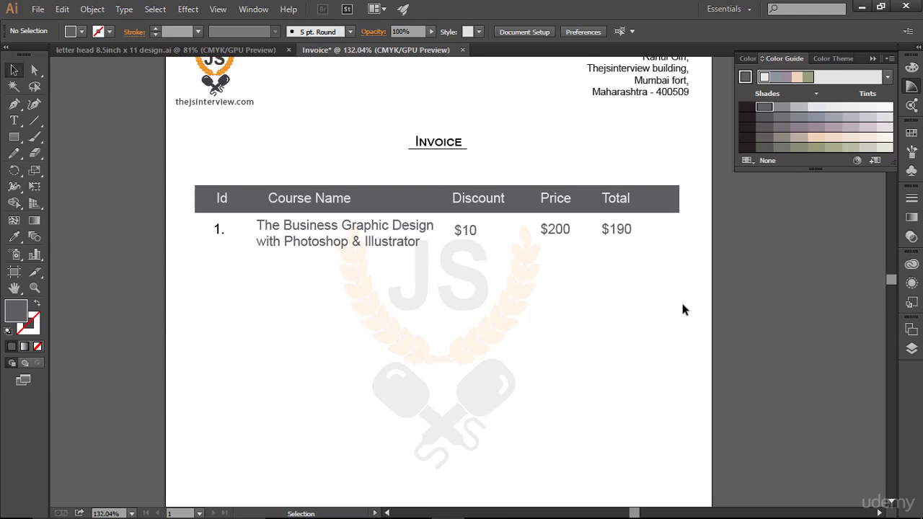
pyautogui.scroll(-3, 682, 305)
pyautogui.scroll(2, 682, 306)
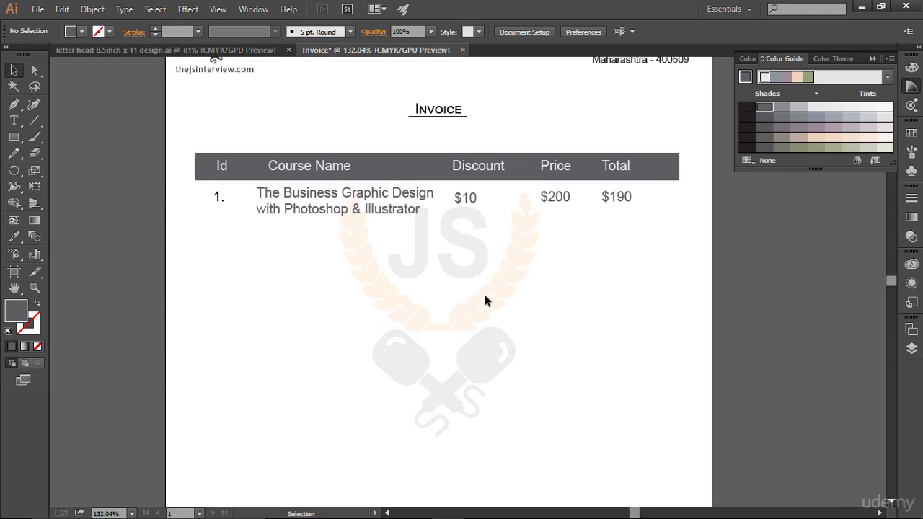
pyautogui.moveTo(196, 189); pyautogui.dragTo(669, 303)
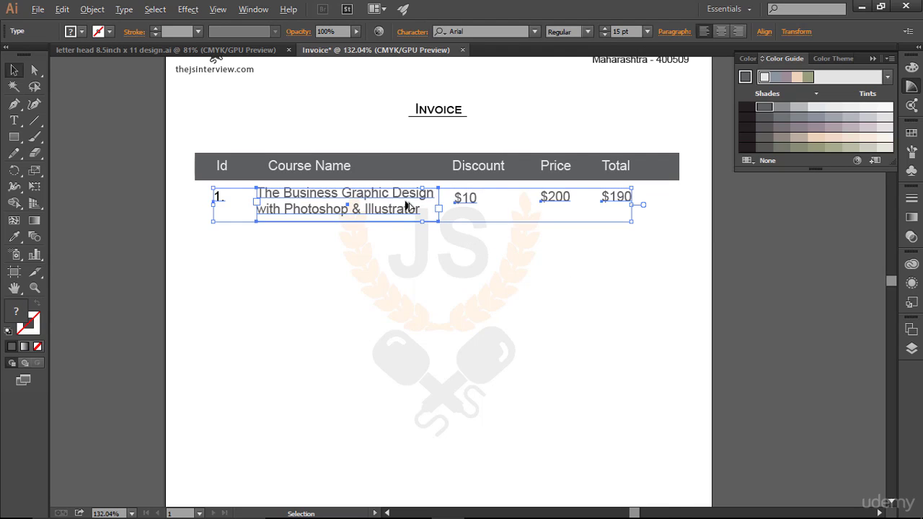
pyautogui.moveTo(406, 205); pyautogui.dragTo(401, 248)
pyautogui.click(775, 367)
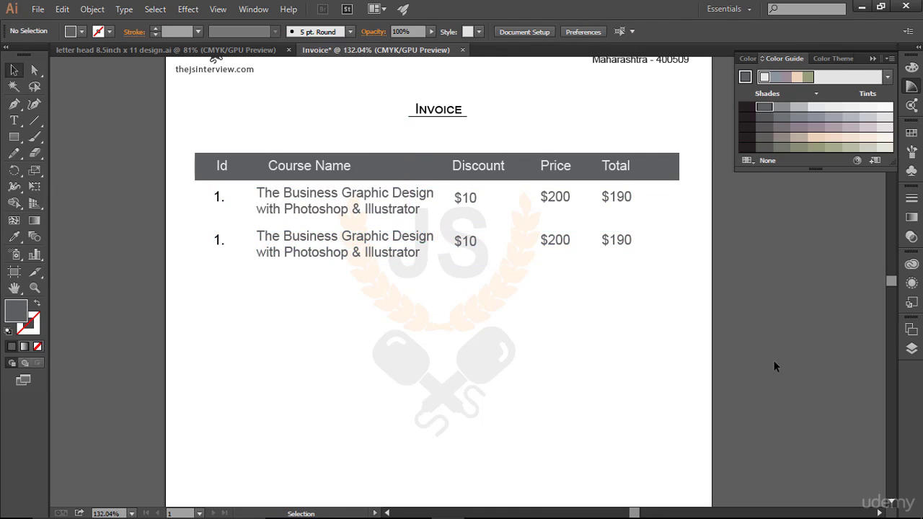
# - Change the second row's Id number to 2
pyautogui.click(14, 121)
pyautogui.click(220, 239)
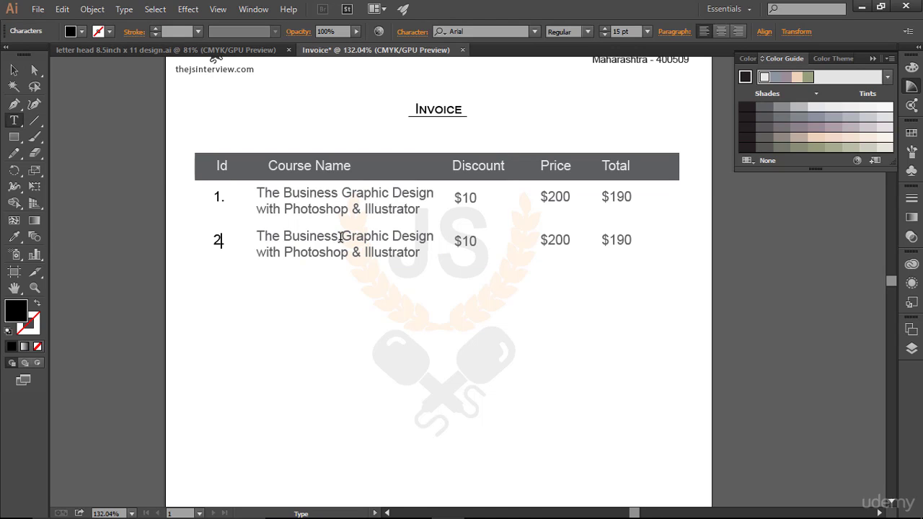
# - Switch to the browser and copy the course title "Business design - hardcore shapes Creation with Illustrator" from its Udemy page
pyautogui.press('Escape')
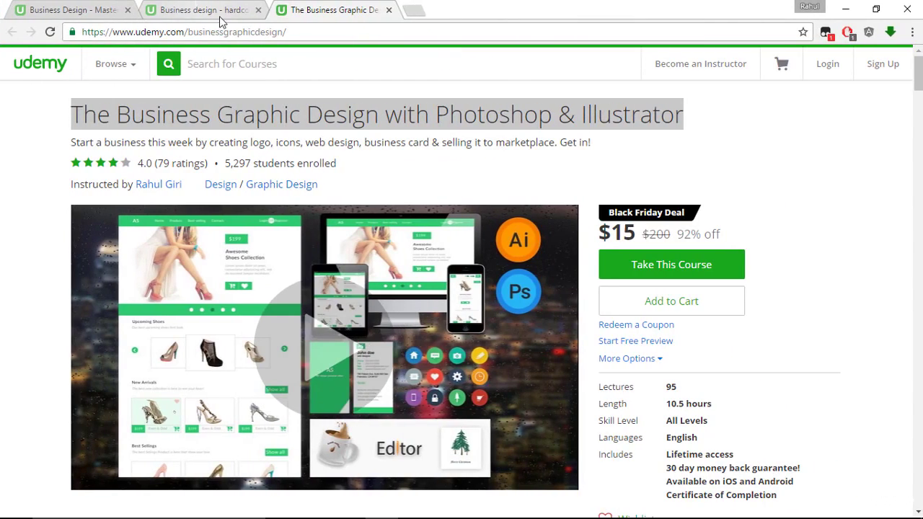
pyautogui.click(216, 10)
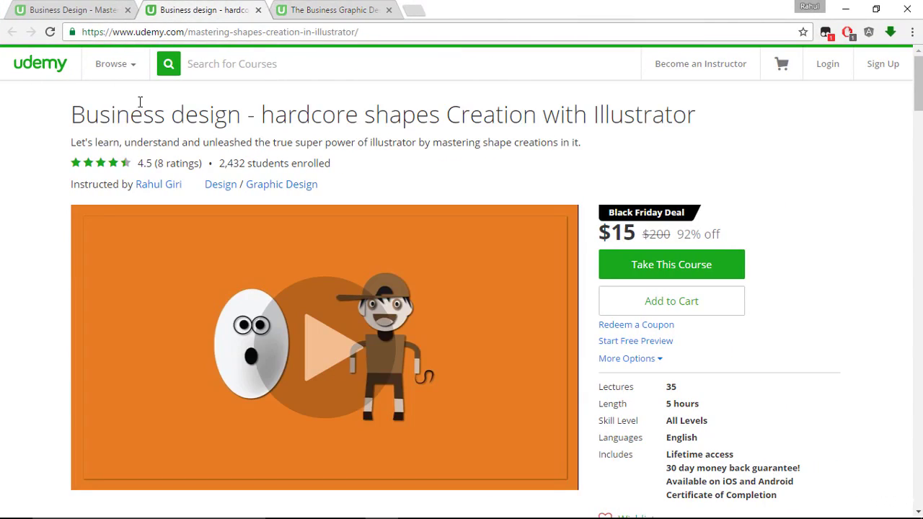
pyautogui.moveTo(69, 116); pyautogui.dragTo(730, 121)
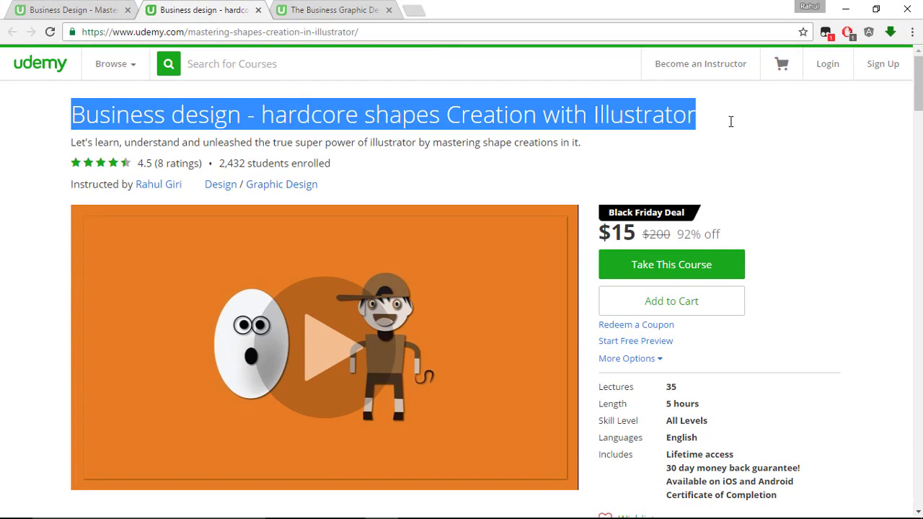
pyautogui.rightClick(577, 107)
pyautogui.click(639, 117)
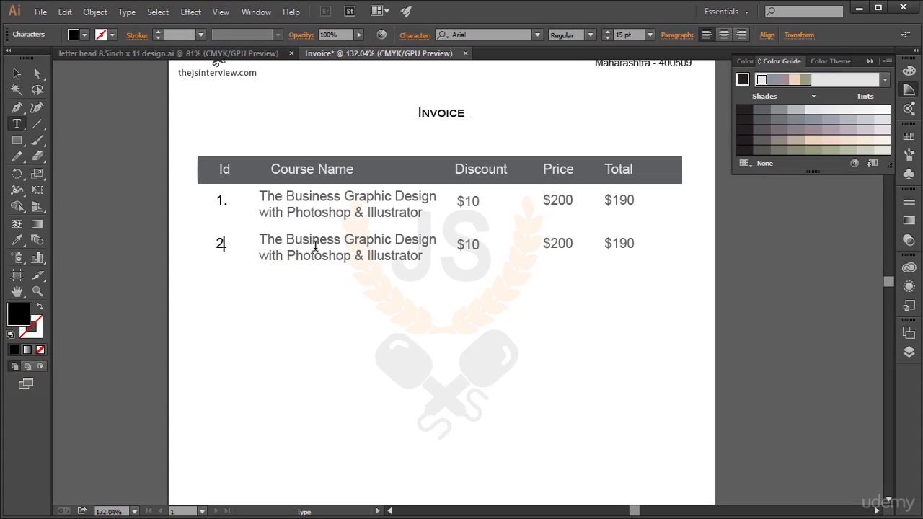
# - Back in Illustrator, replace the second row's whole course title with the copied one
pyautogui.click(325, 243)
pyautogui.hotkey('ctrl', 'a')
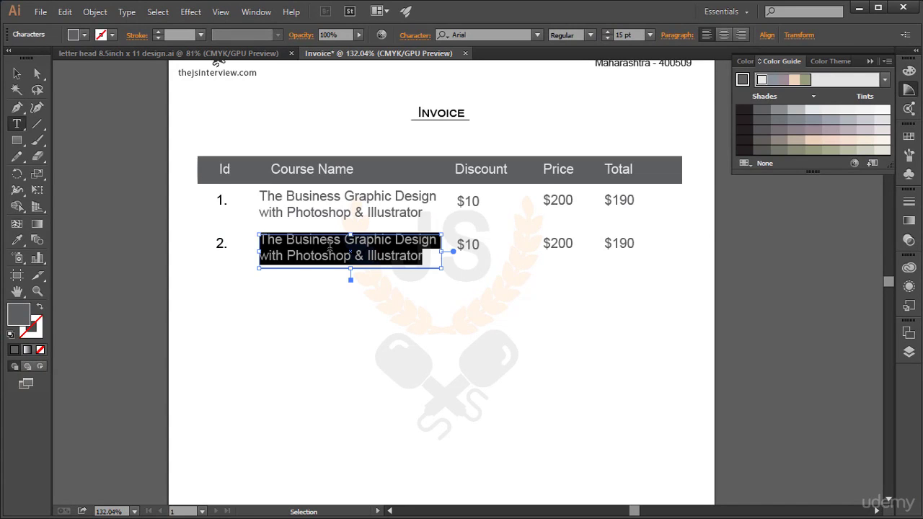
pyautogui.hotkey('ctrl', 'v')
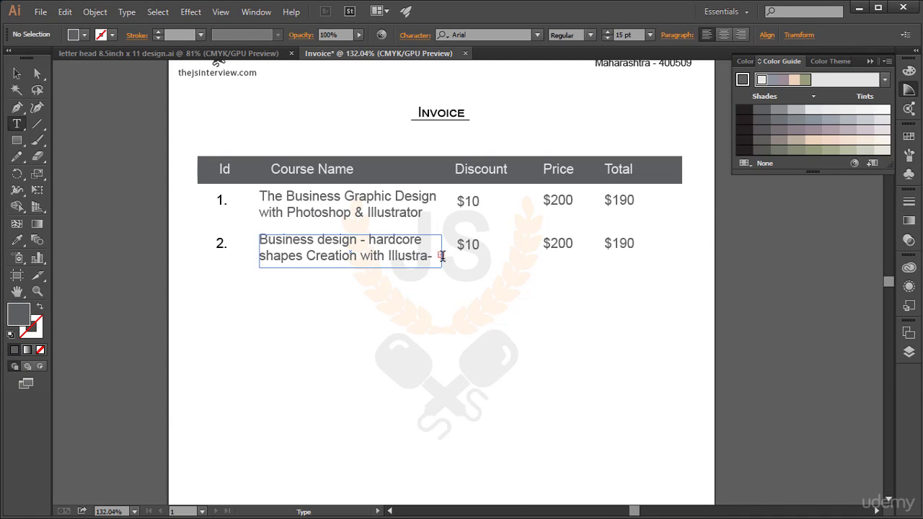
# - Extend the second course title's text frame downward to fit the title's third line
pyautogui.click(414, 256)
pyautogui.press('Escape')
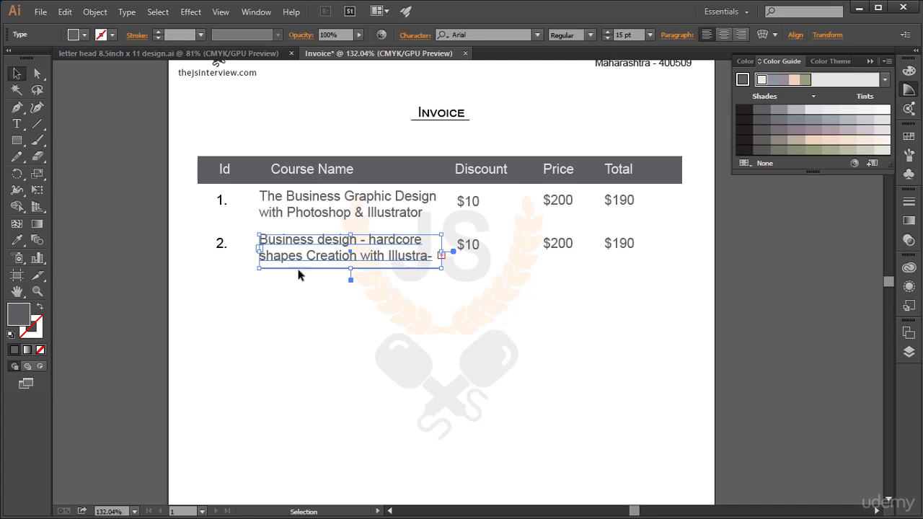
pyautogui.moveTo(351, 279); pyautogui.dragTo(352, 286)
# - Break the second course title before "Illustrator" so the whole word sits on its third line
pyautogui.press('t')
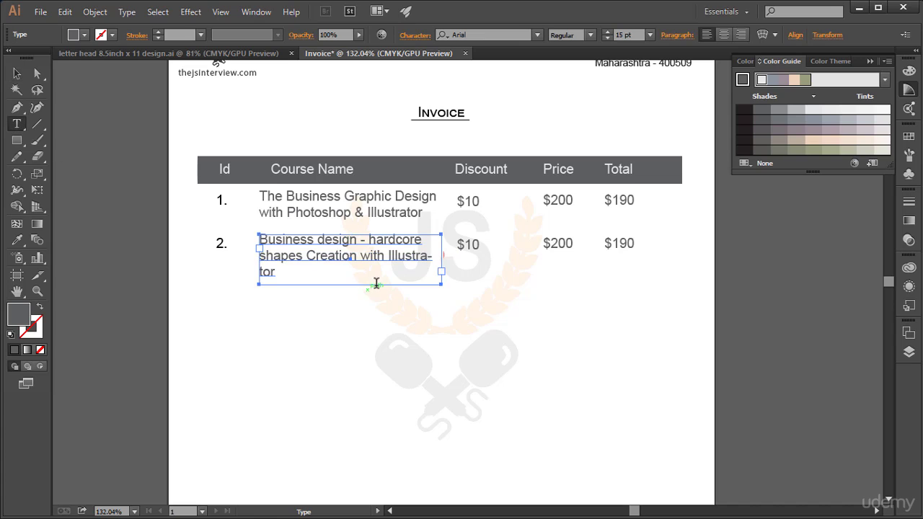
pyautogui.click(390, 257)
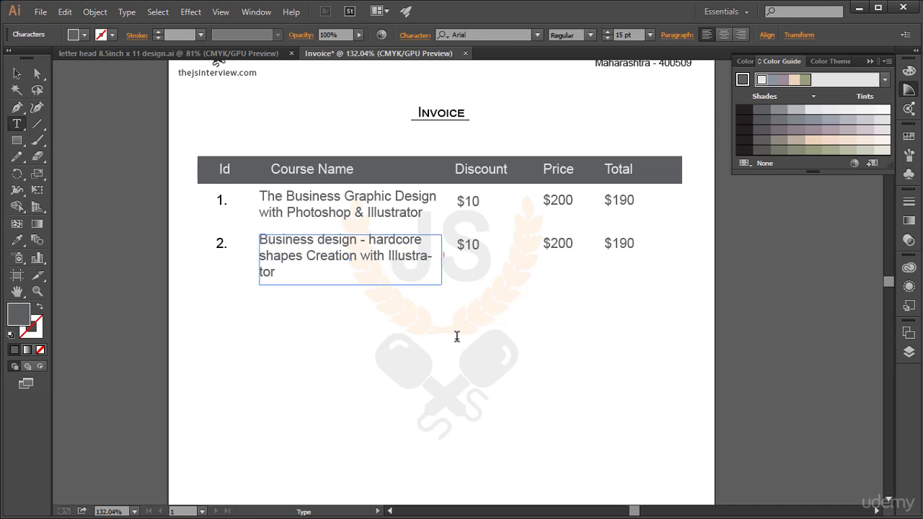
pyautogui.press('Return')
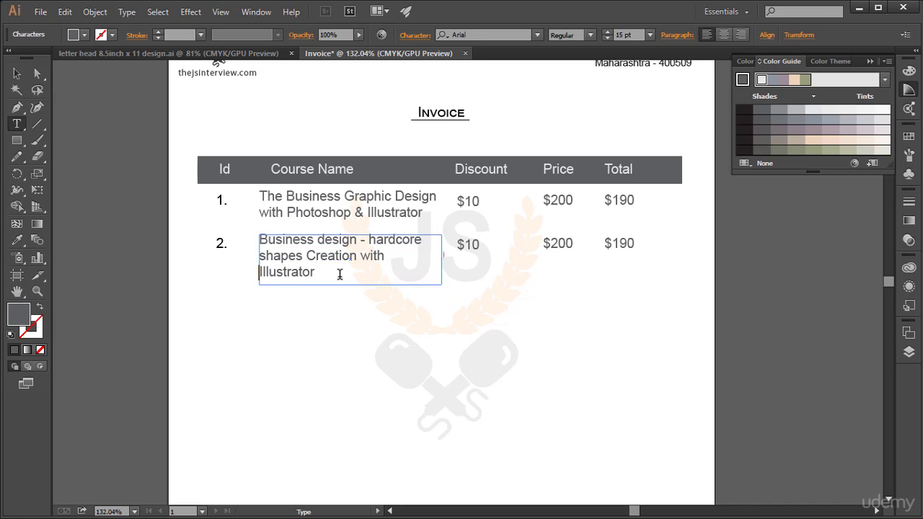
# - Change the second row's discount to $20 and its total to $180
pyautogui.click(470, 244)
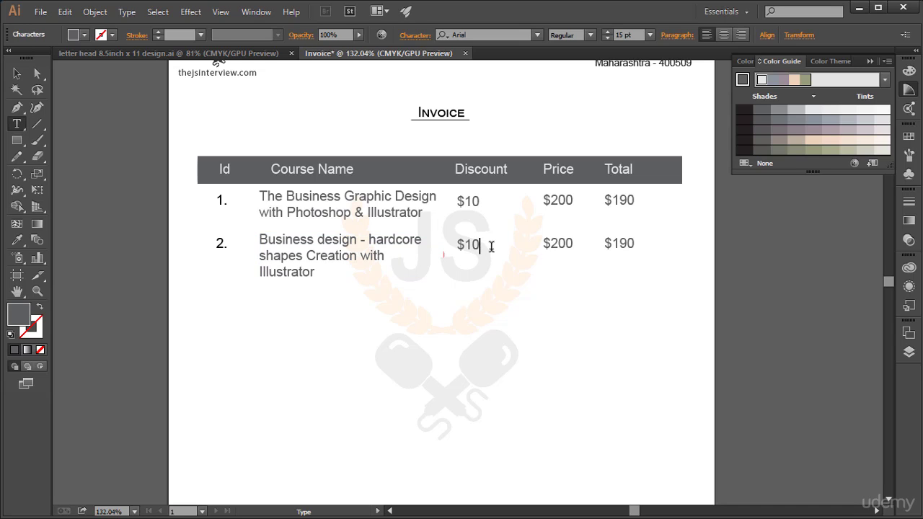
pyautogui.press('BackSpace')
pyautogui.write('2')
pyautogui.click(568, 245)
pyautogui.doubleClick(578, 248)
pyautogui.hotkey('alt', 'Tab')
pyautogui.press('Escape')
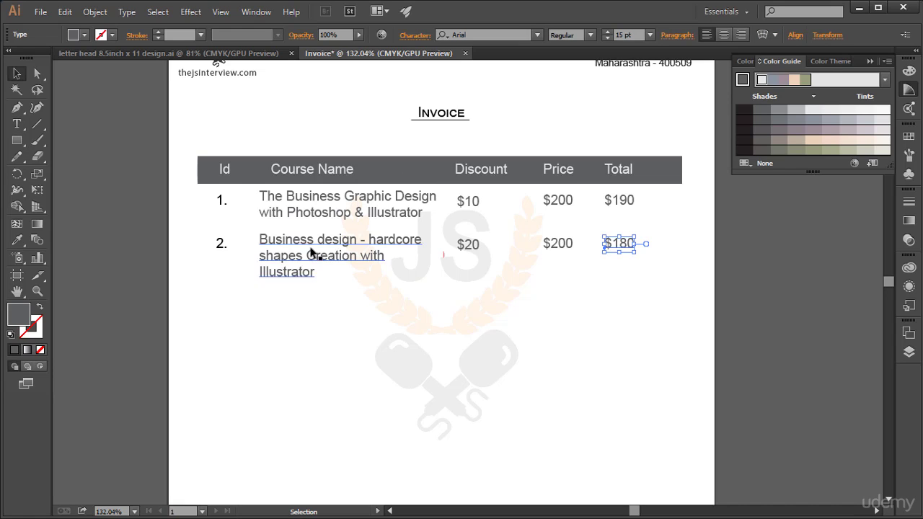
# - Duplicate the whole second course row straight down to make a third row
pyautogui.moveTo(191, 235); pyautogui.dragTo(649, 326)
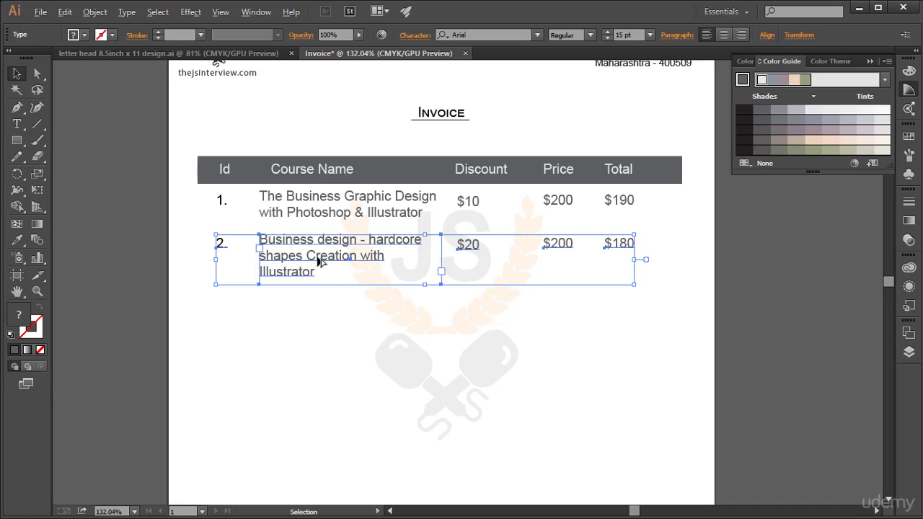
pyautogui.moveTo(319, 262); pyautogui.dragTo(313, 326)
pyautogui.hotkey('ctrl', 'shift', 'a')
# - Replace the third row's course title with "The most important javascript interview questions"
pyautogui.press('t')
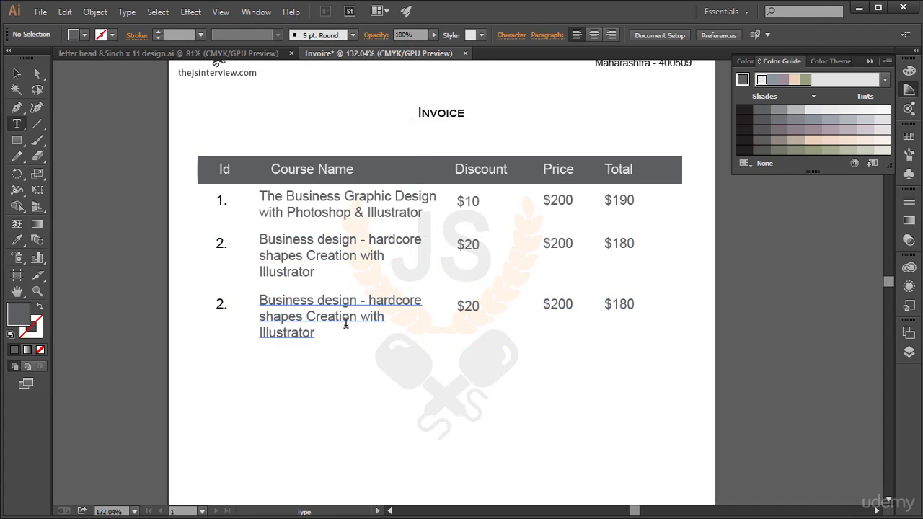
pyautogui.click(312, 320)
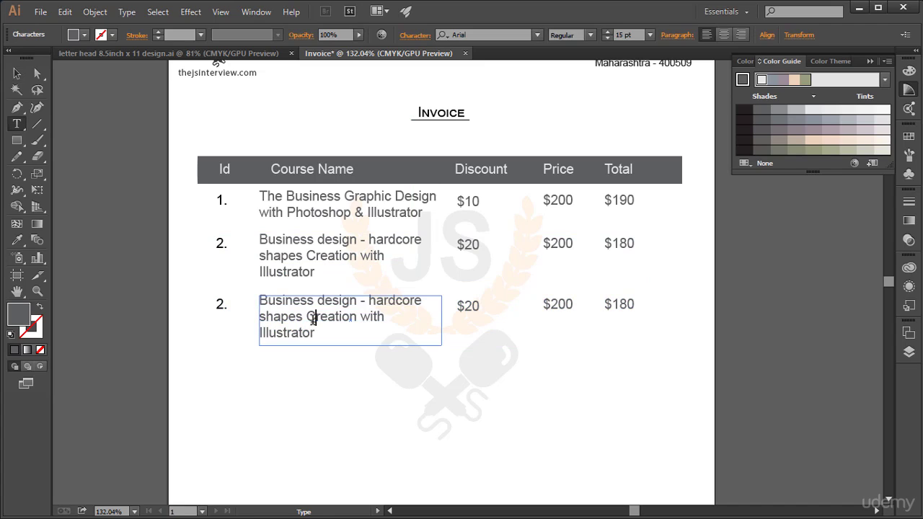
pyautogui.hotkey('ctrl', 'a')
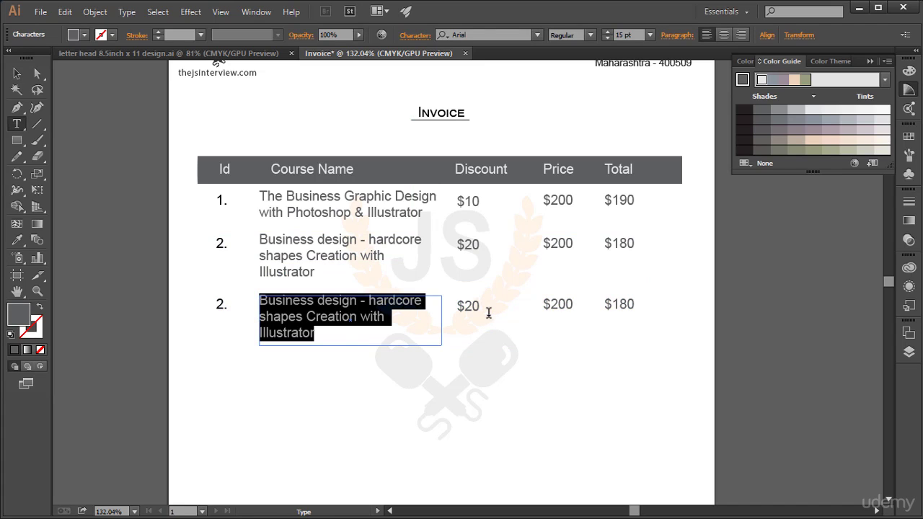
pyautogui.write('The most')
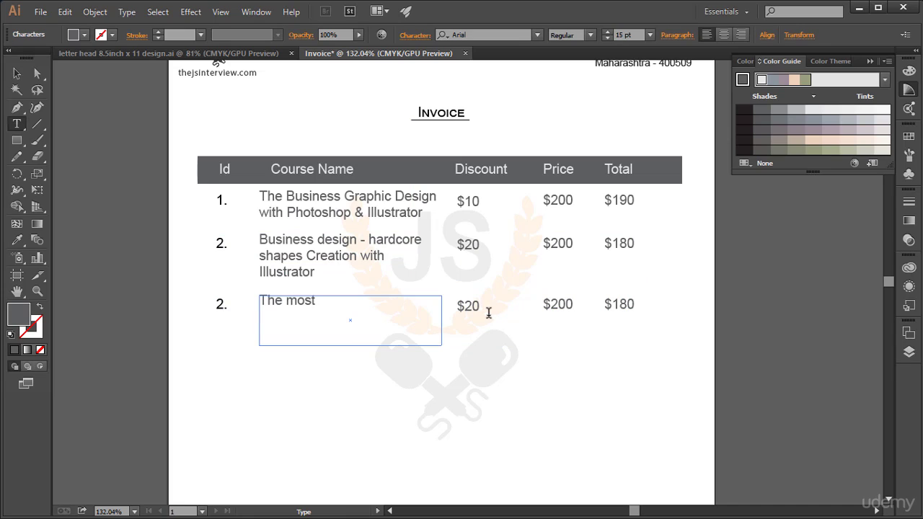
pyautogui.write(' importnat javascr')
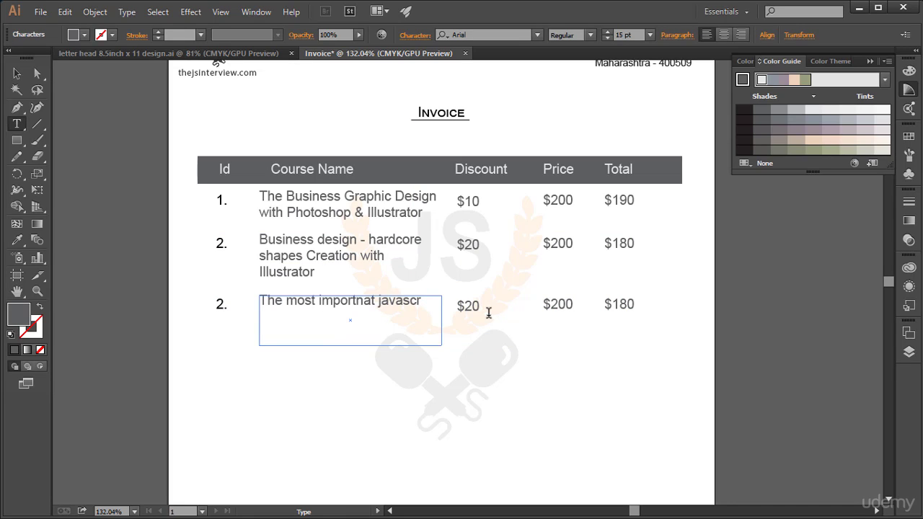
pyautogui.write('ipt interview')
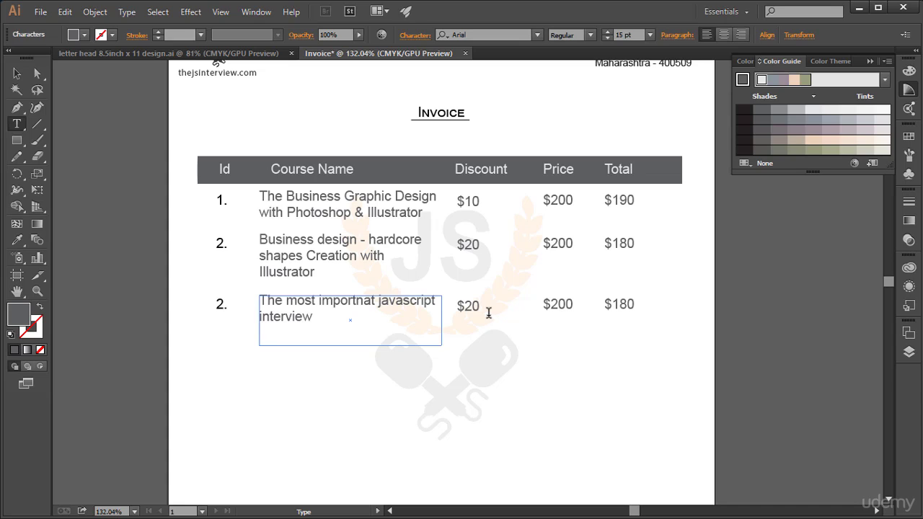
pyautogui.write(' questions')
pyautogui.click(353, 302)
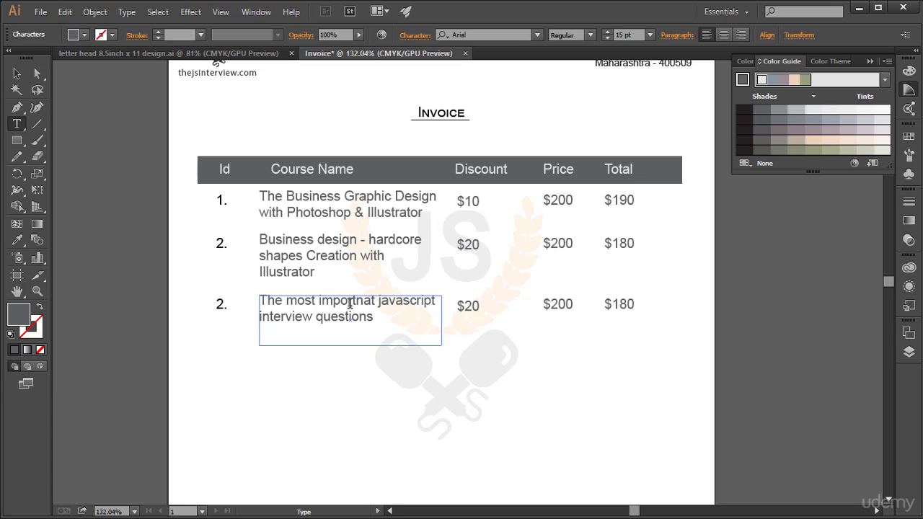
pyautogui.press('BackSpace')
pyautogui.write('n')
pyautogui.click(388, 325)
pyautogui.press('Escape')
# - Change the third row's discount to $0 and its total to $200
pyautogui.click(493, 315)
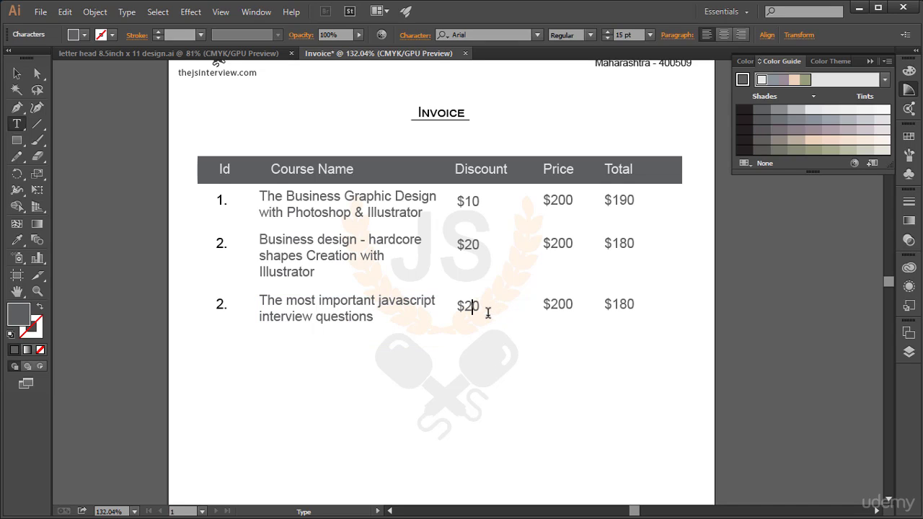
pyautogui.press('BackSpace')
pyautogui.click(651, 297)
pyautogui.press('BackSpace')
pyautogui.press('BackSpace')
pyautogui.write('20')
# - Nudge the third row's total slightly to the right
pyautogui.click(16, 73)
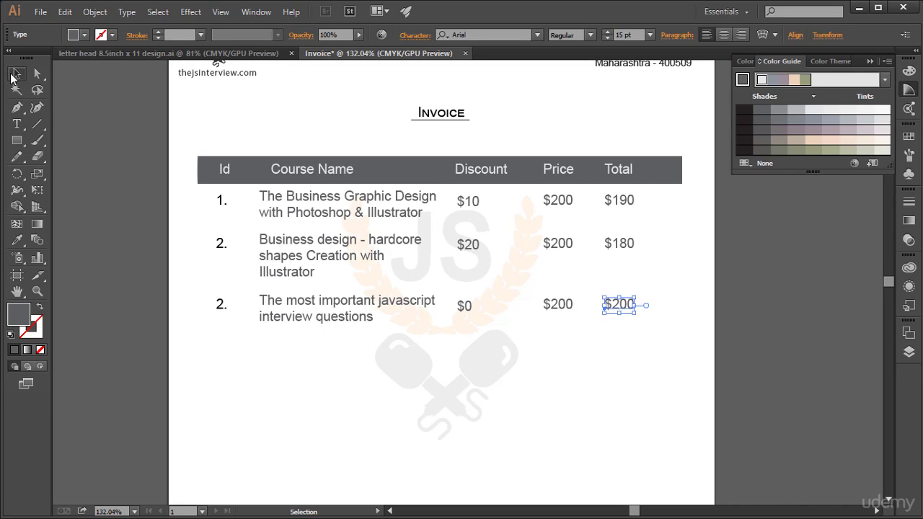
pyautogui.press('Right')
pyautogui.press('Right')
pyautogui.press('Right')
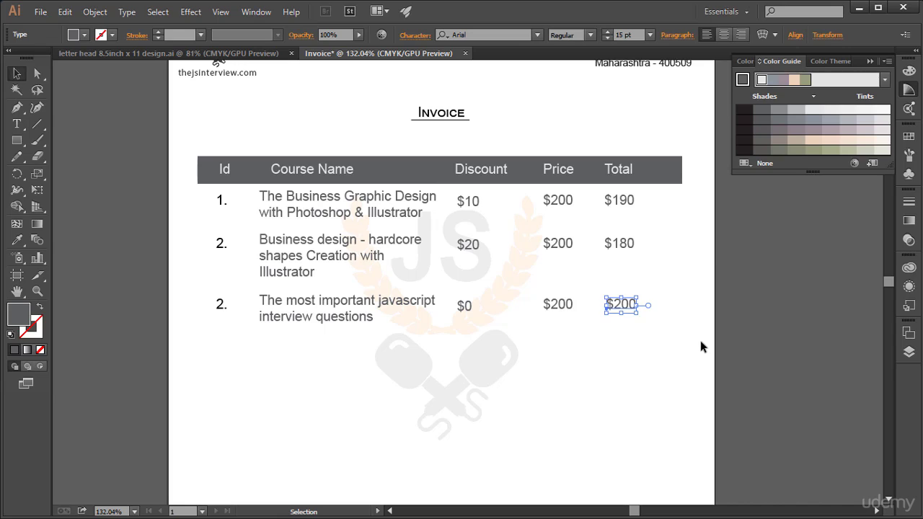
pyautogui.click(694, 368)
# - Change the third row's Id number to 3
pyautogui.scroll(-2, 452, 335)
pyautogui.scroll(2, 452, 335)
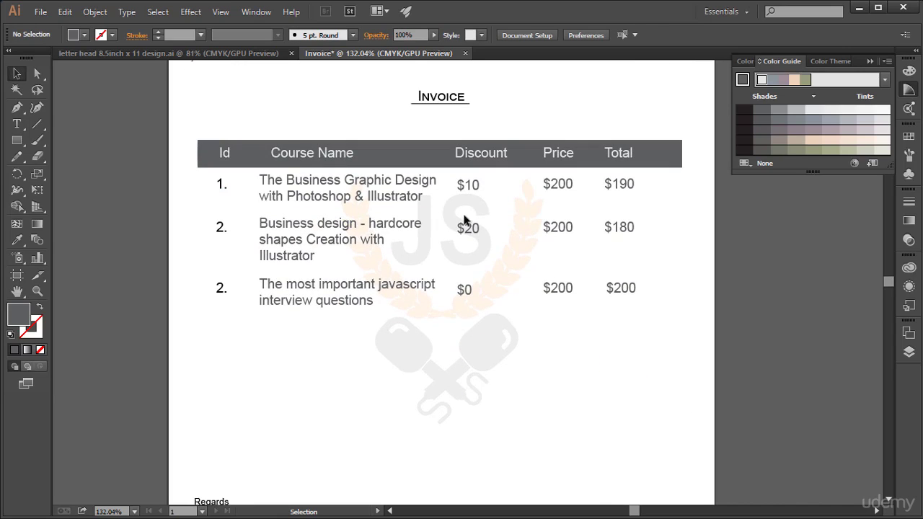
pyautogui.click(18, 127)
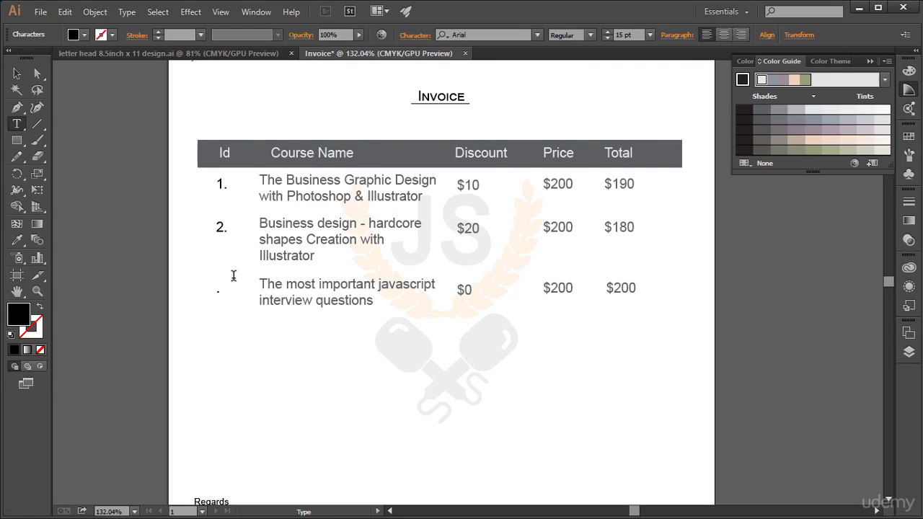
pyautogui.press('v')
pyautogui.click(222, 288)
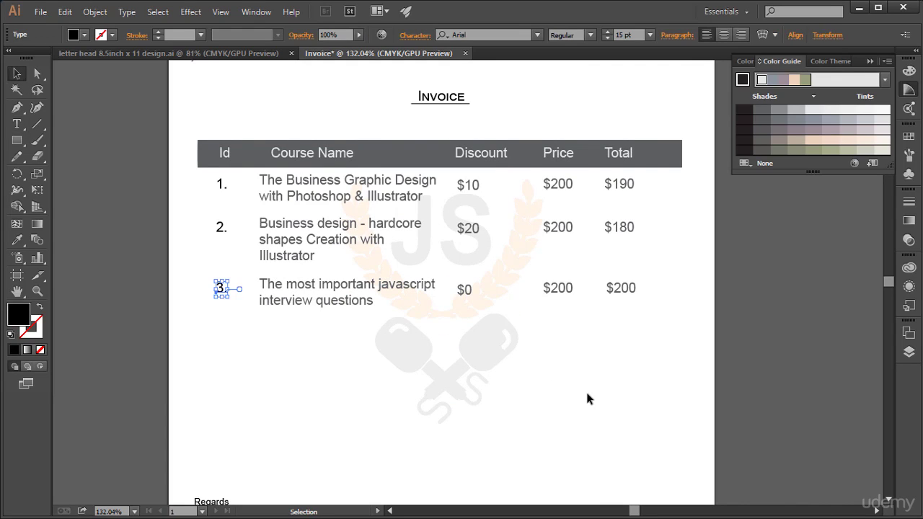
pyautogui.click(587, 396)
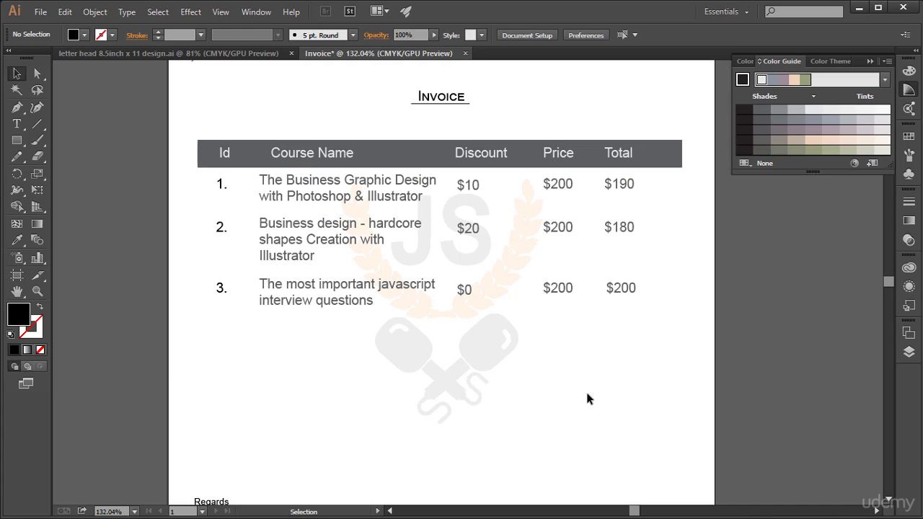
# - Show the document guides over the empty area between the course rows and the signature block
pyautogui.scroll(-5, 587, 399)
pyautogui.scroll(5, 587, 398)
pyautogui.scroll(-5, 587, 398)
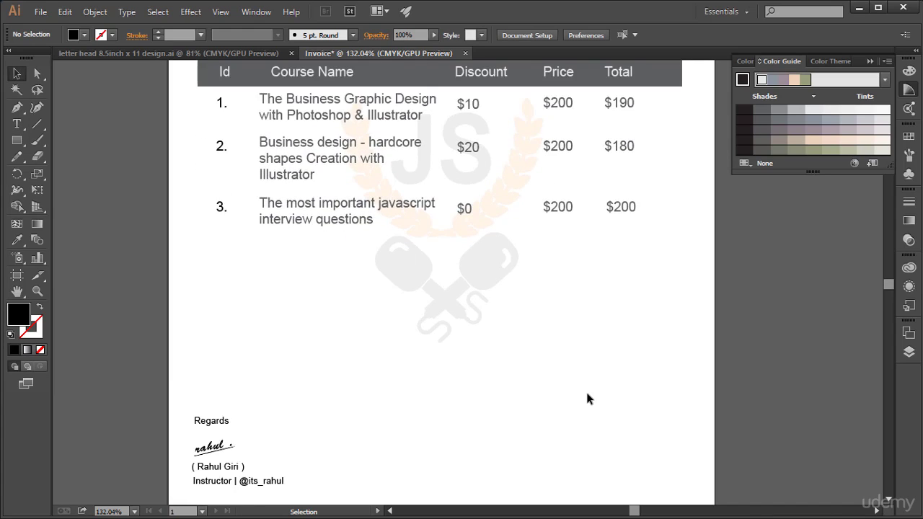
pyautogui.press('a')
pyautogui.hotkey('ctrl', ';')
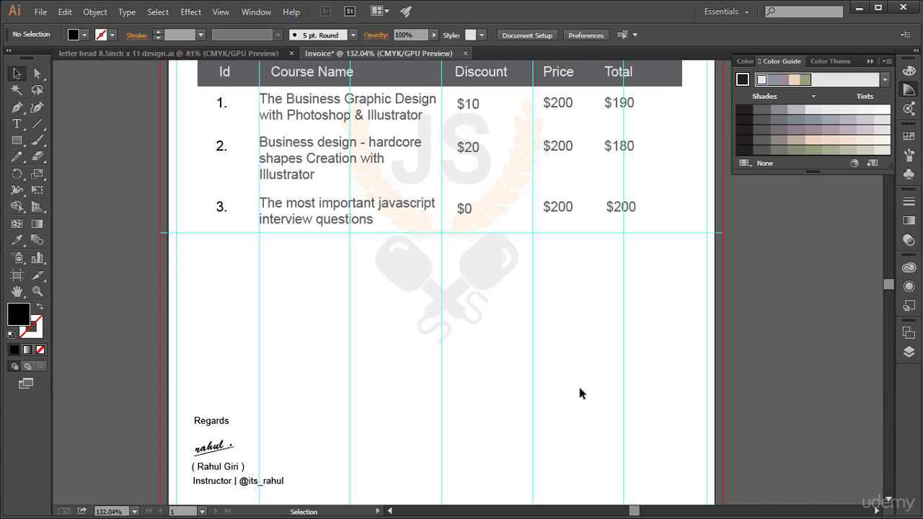
# - Draw a rectangular bar as wide as the table header just above "Regards" and fill it light gray
pyautogui.moveTo(17, 140); pyautogui.dragTo(49, 144)
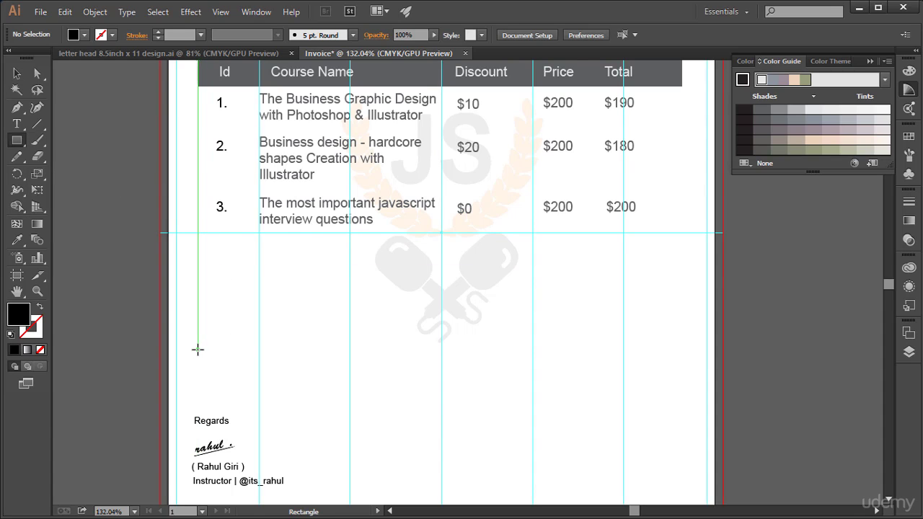
pyautogui.moveTo(198, 350); pyautogui.dragTo(679, 379)
pyautogui.scroll(2, 421, 305)
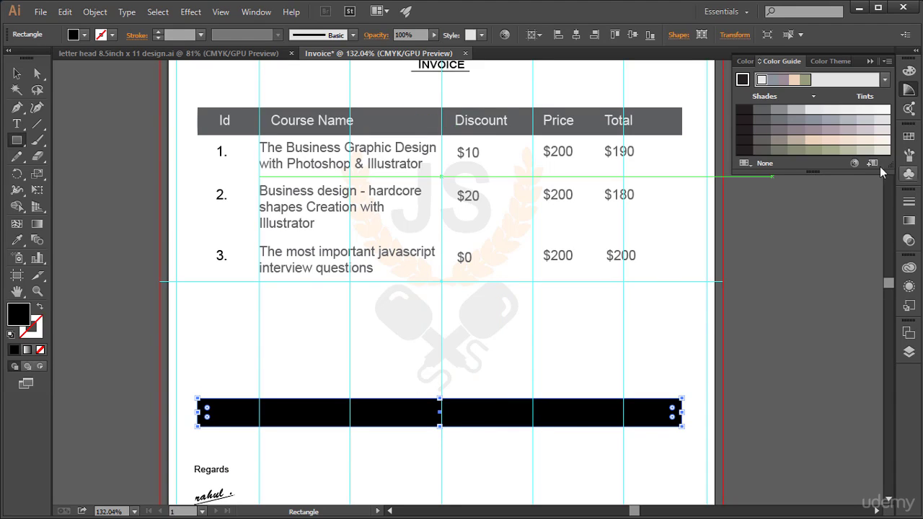
pyautogui.click(814, 109)
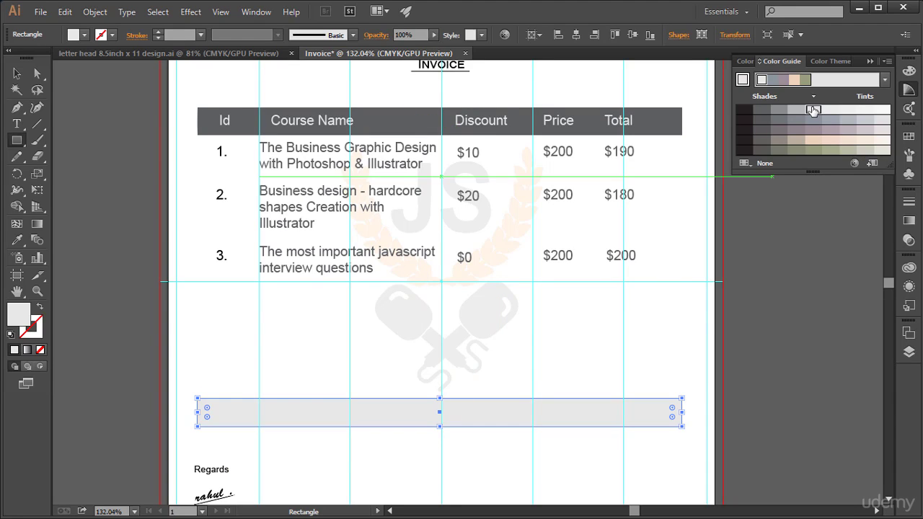
pyautogui.press('v')
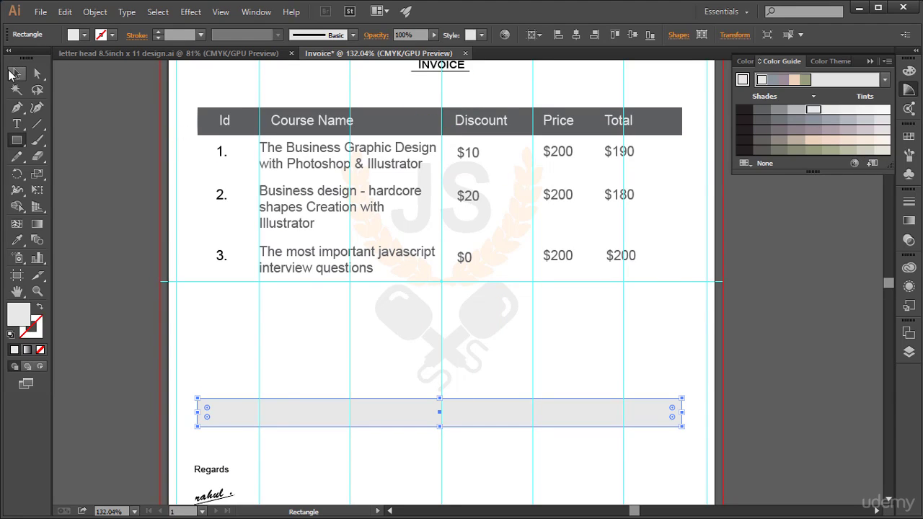
pyautogui.click(793, 375)
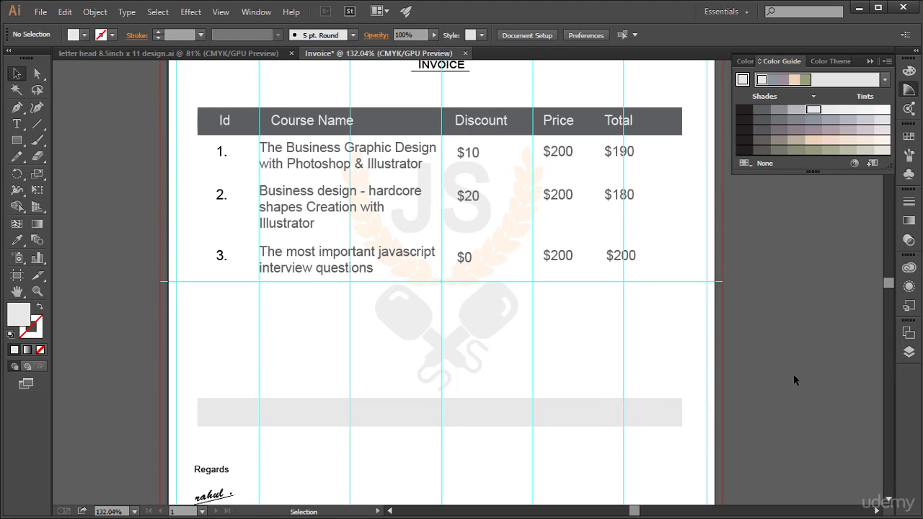
# - Lock the new light gray bar in the layer list
pyautogui.scroll(-2, 794, 375)
pyautogui.scroll(1, 793, 380)
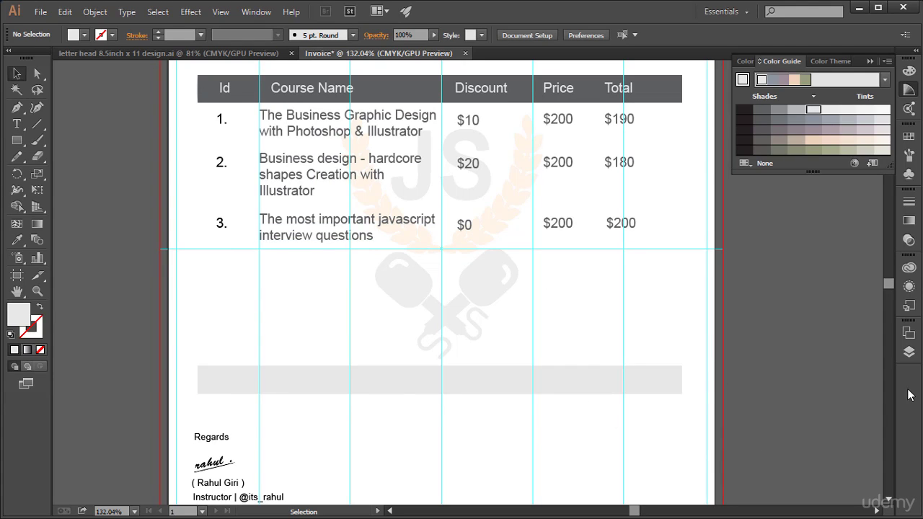
pyautogui.click(908, 352)
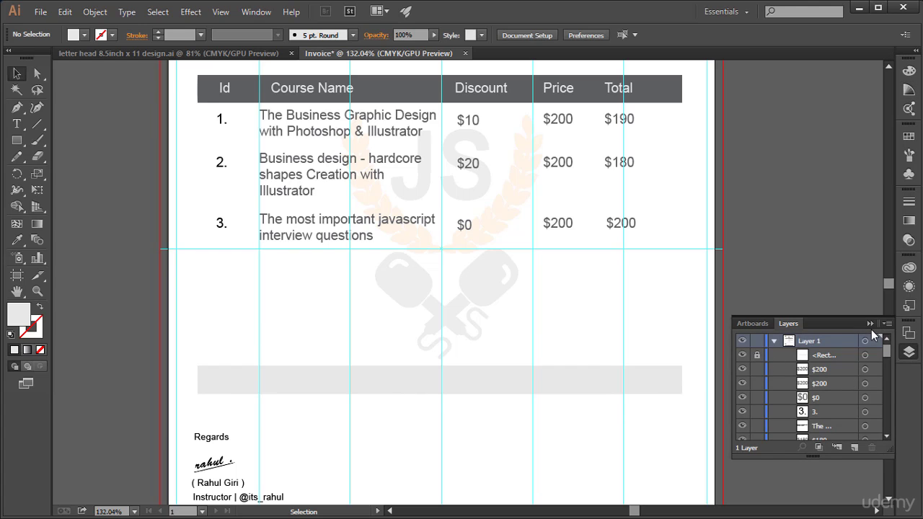
pyautogui.click(585, 355)
# - Add the text "Total amount :" in the right half of the light gray bar and center it vertically
pyautogui.click(17, 123)
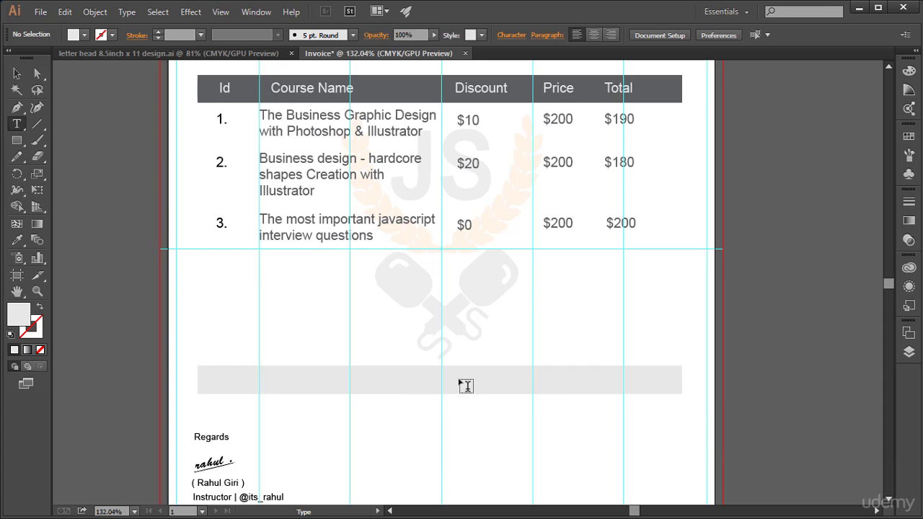
pyautogui.click(515, 380)
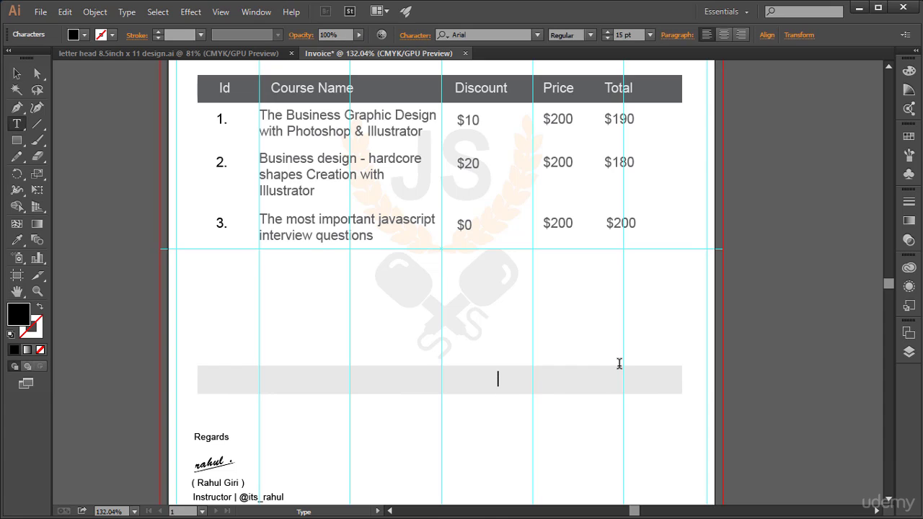
pyautogui.write('Total Amount')
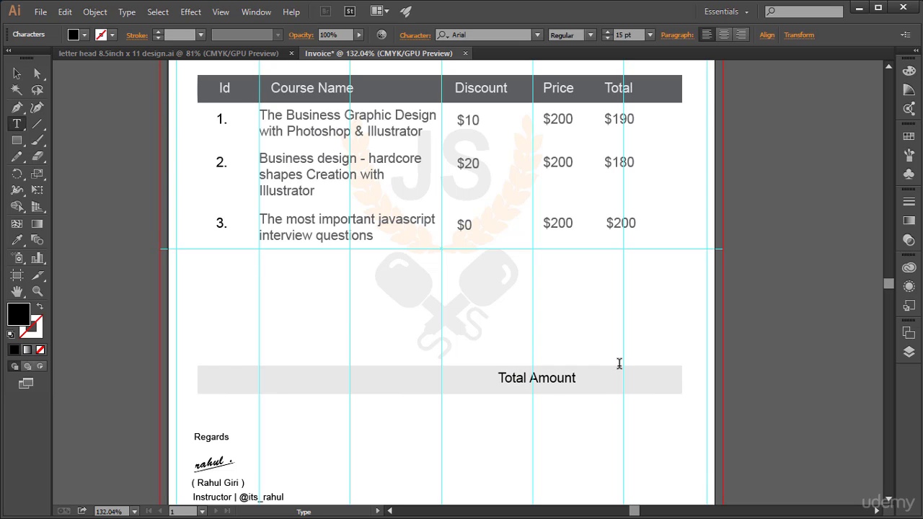
pyautogui.doubleClick(552, 378)
pyautogui.write('amount')
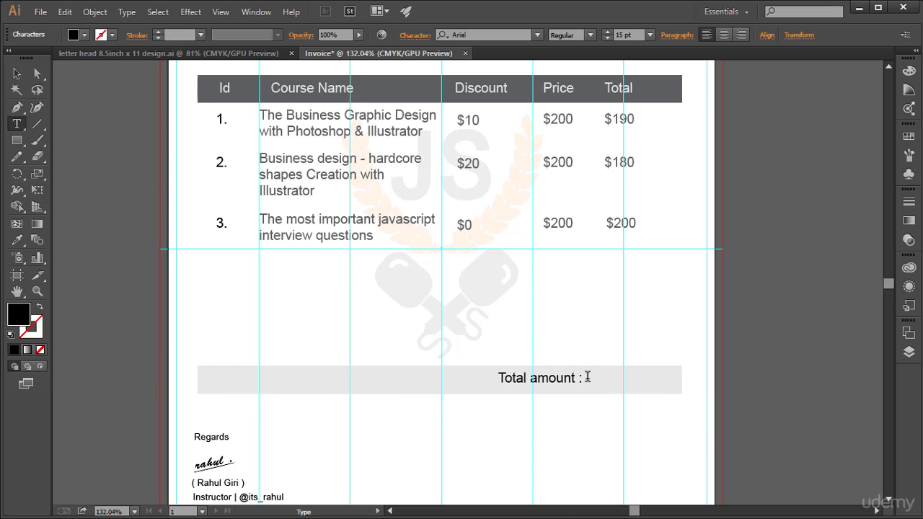
pyautogui.click(17, 73)
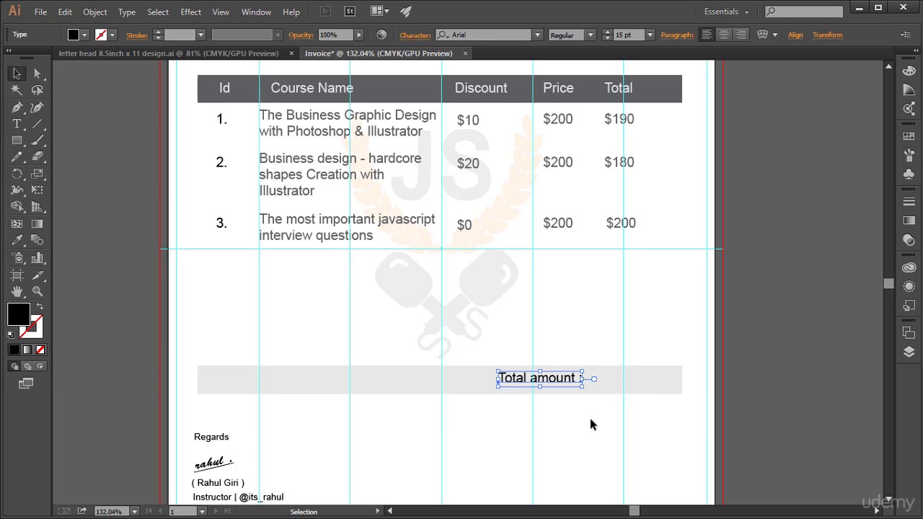
pyautogui.press('t')
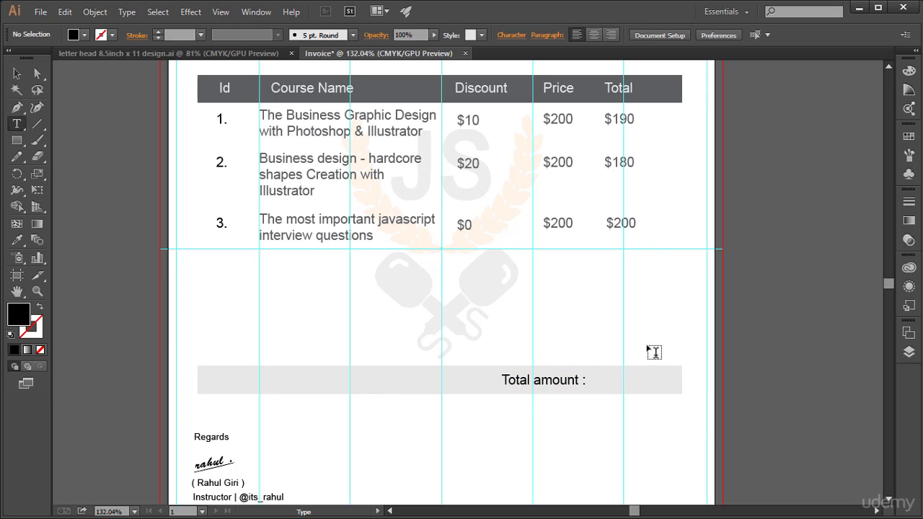
# - Add the text "$570" to the light gray bar, just after "Total amount :"
pyautogui.click(615, 388)
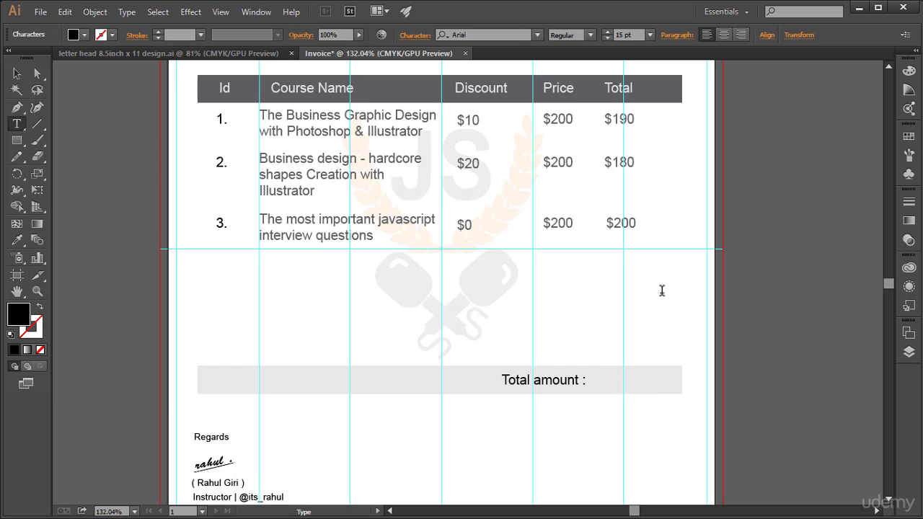
pyautogui.write('$570')
pyautogui.press('Escape')
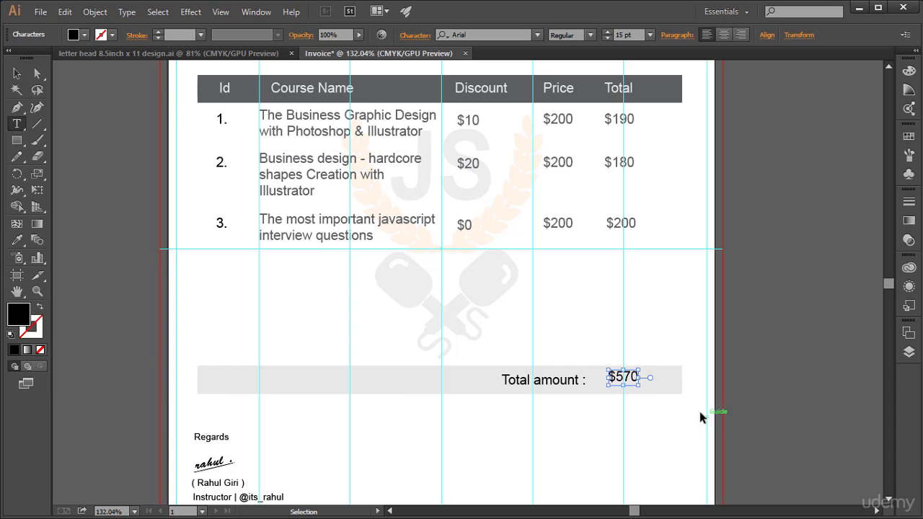
# - Enlarge the "$570" text to 20 pt
pyautogui.doubleClick(617, 377)
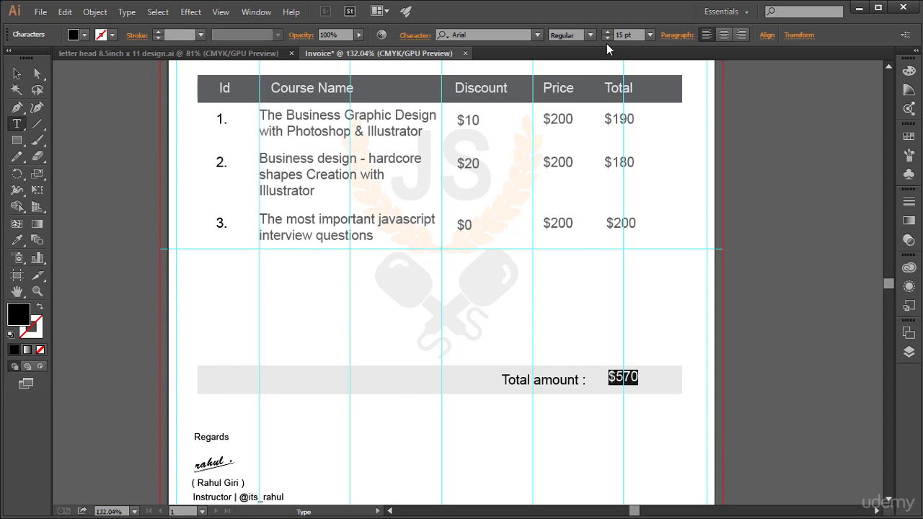
pyautogui.click(608, 31)
pyautogui.click(607, 32)
pyautogui.click(608, 32)
pyautogui.click(607, 32)
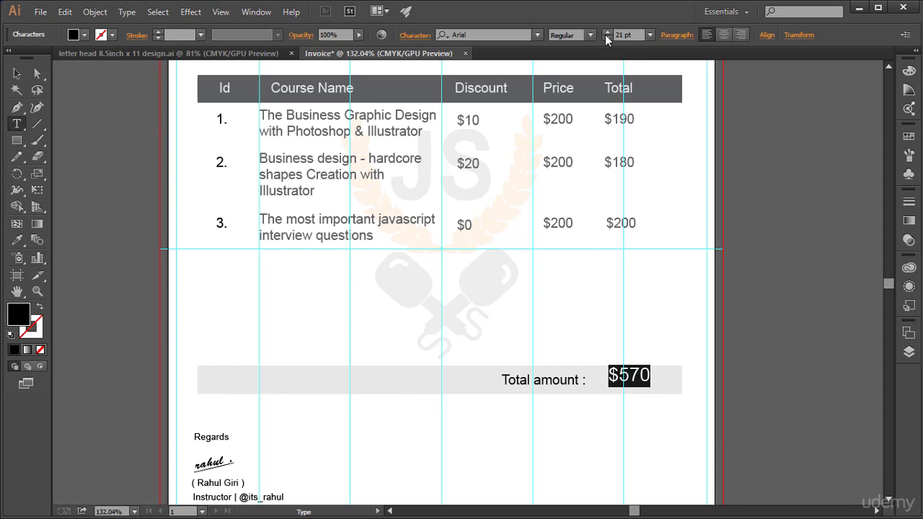
pyautogui.click(607, 31)
pyautogui.click(16, 72)
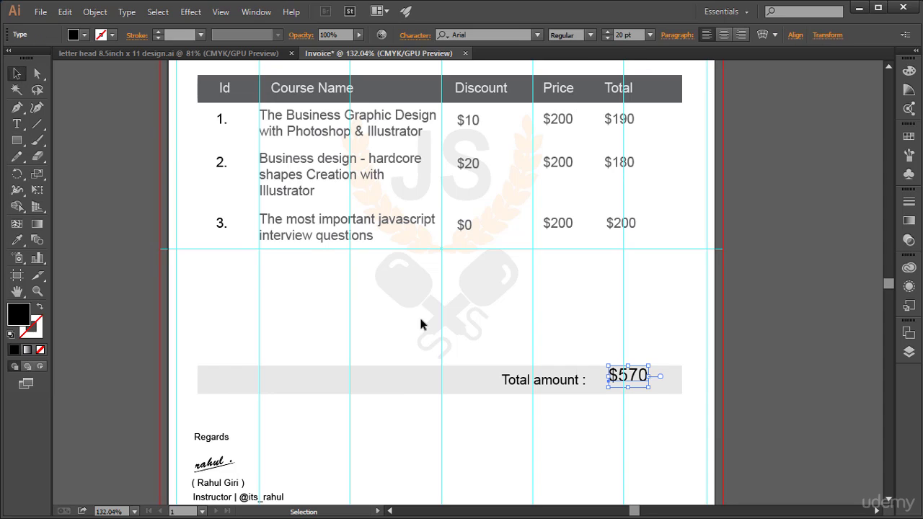
# - Nudge "$570" down to the vertical middle of the light gray bar
pyautogui.press('Down')
pyautogui.press('Down')
pyautogui.press('Down')
pyautogui.press('Down')
pyautogui.press('Down')
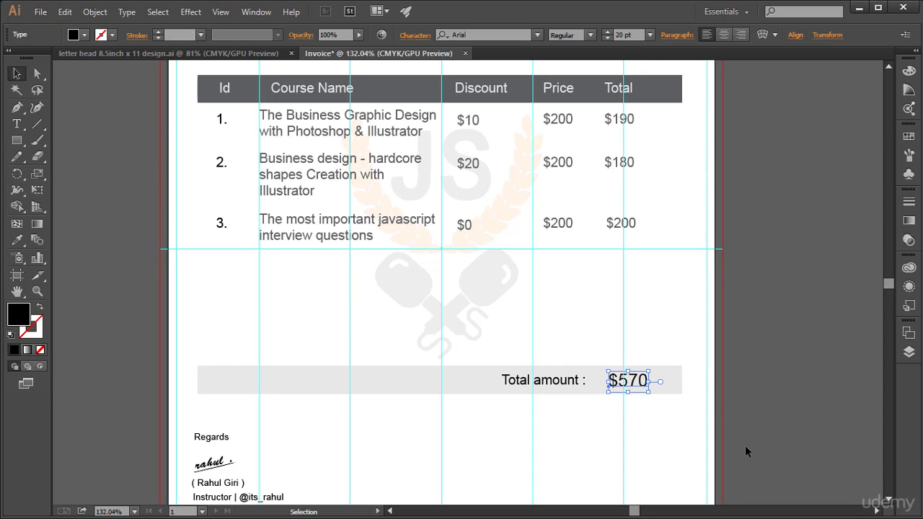
pyautogui.click(744, 443)
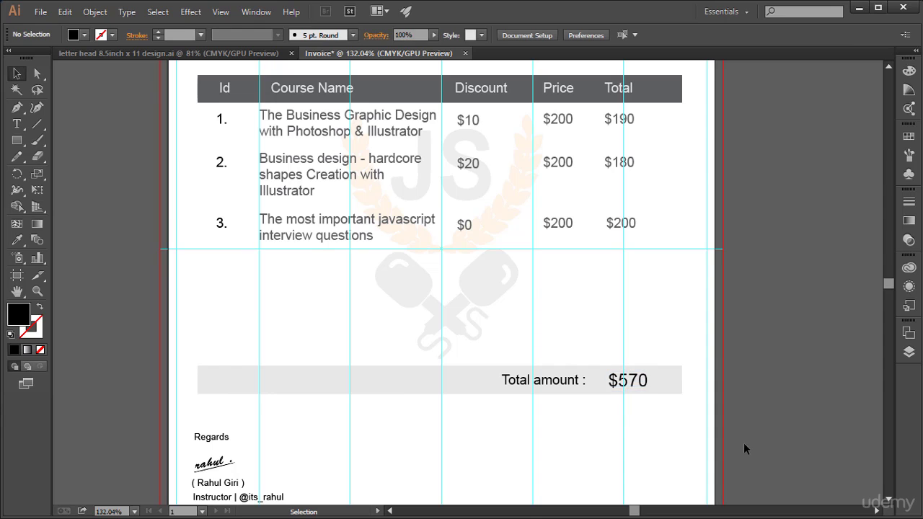
# - Set the "$570" text to 15 pt with the Bold font style
pyautogui.click(614, 384)
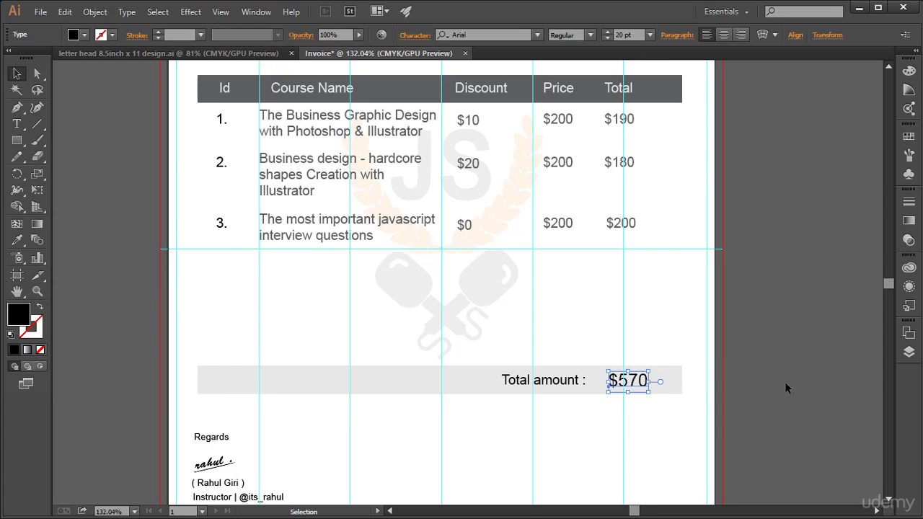
pyautogui.click(18, 124)
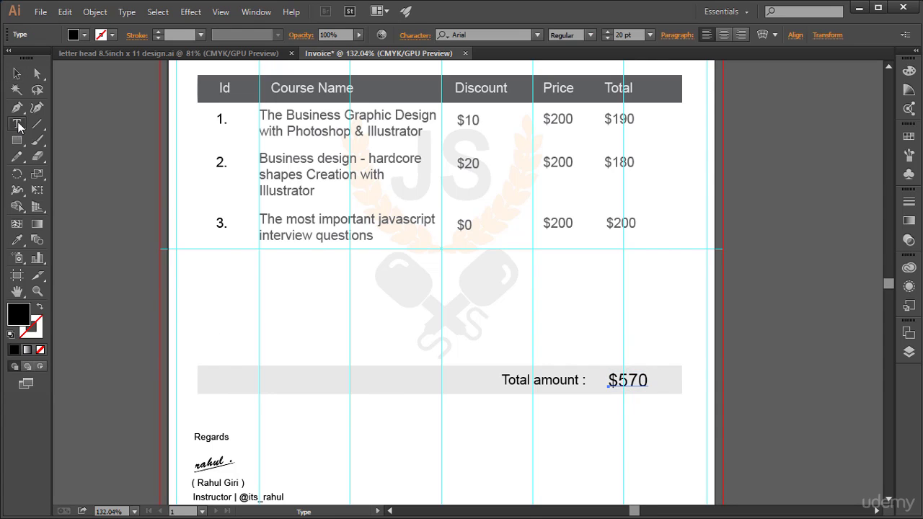
pyautogui.keyDown('ctrl'); pyautogui.click(640, 384); pyautogui.keyUp('ctrl')
pyautogui.doubleClick(628, 381)
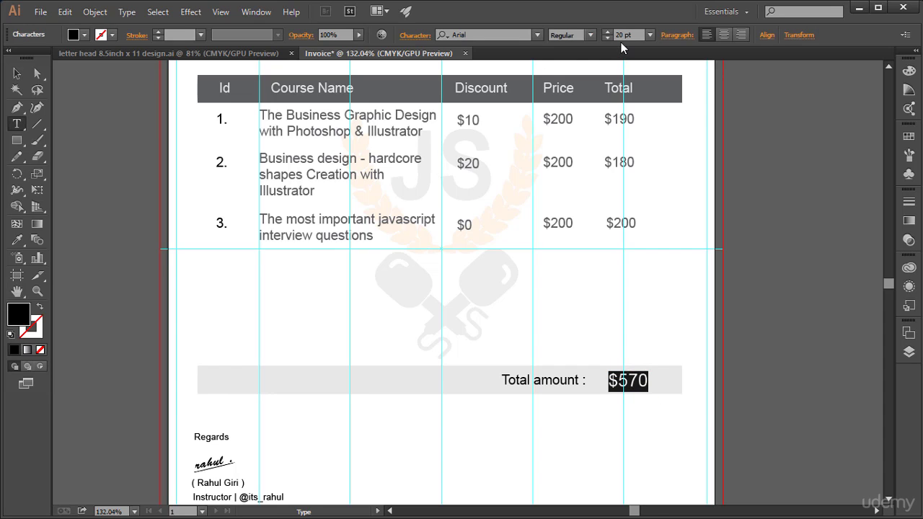
pyautogui.click(606, 38)
pyautogui.click(607, 38)
pyautogui.click(606, 38)
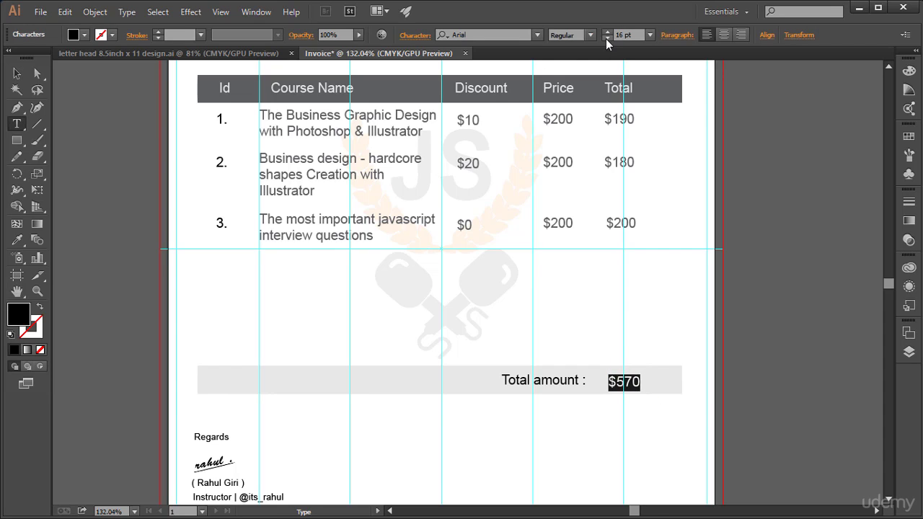
pyautogui.click(606, 38)
pyautogui.click(607, 38)
pyautogui.click(589, 35)
pyautogui.click(593, 139)
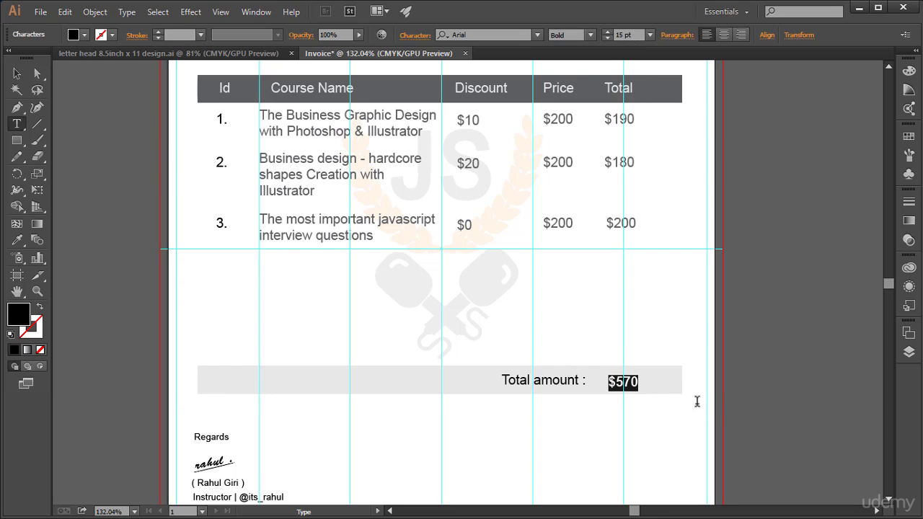
# - Adjust the height of the bold "$570" so it lines up with "Total amount :"
pyautogui.press('Escape')
pyautogui.click(17, 73)
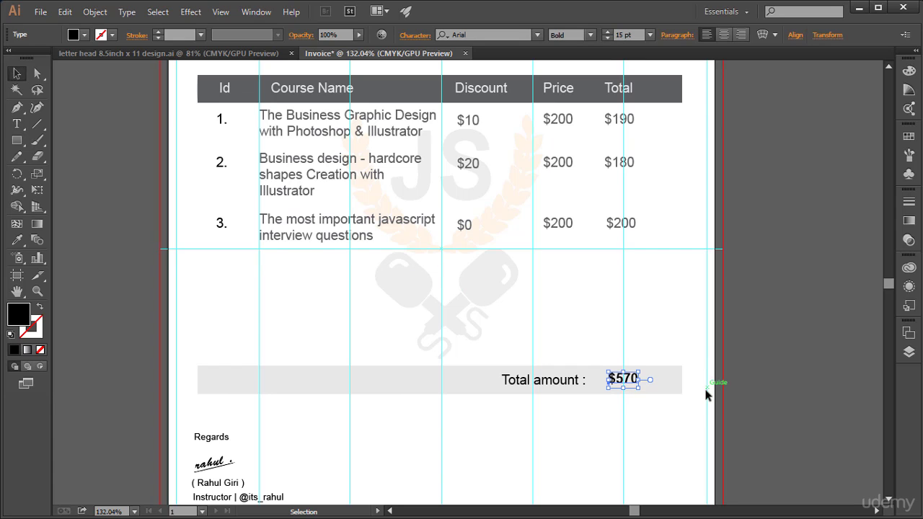
pyautogui.press('Down')
pyautogui.click(731, 429)
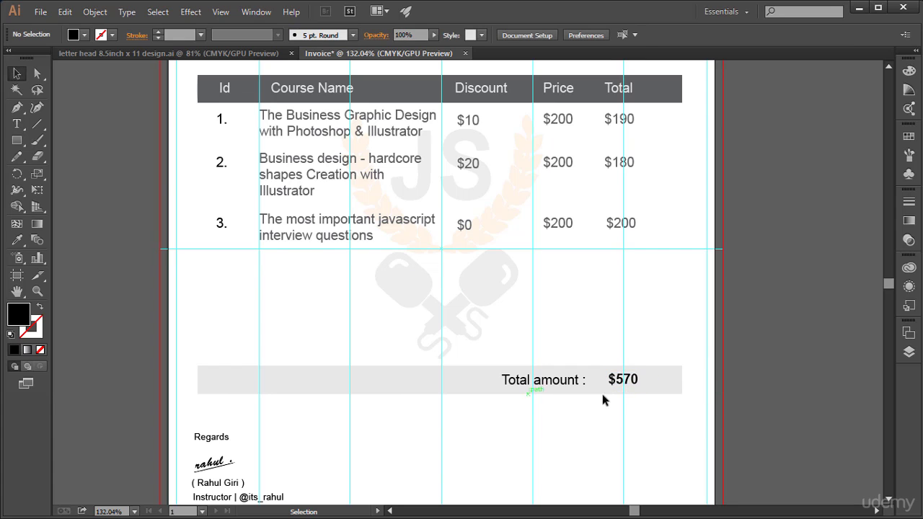
pyautogui.click(628, 384)
pyautogui.click(655, 408)
# - Move "Total amount :" to the right so it sits close to "$570"
pyautogui.click(539, 381)
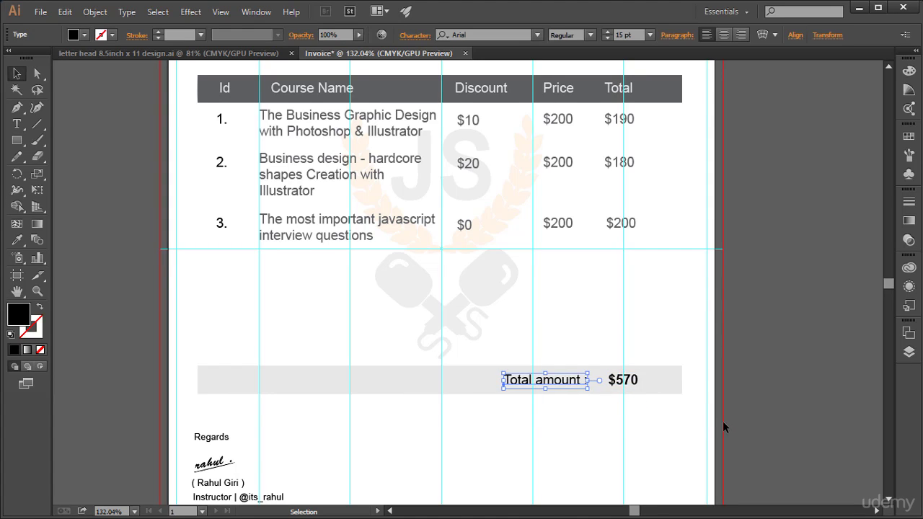
pyautogui.press('Right')
pyautogui.press('Right')
pyautogui.press('Right')
pyautogui.press('Right')
pyautogui.press('Right')
pyautogui.press('Right')
pyautogui.press('Right')
pyautogui.press('Right')
pyautogui.press('Right')
pyautogui.press('Right')
pyautogui.press('Right')
pyautogui.press('Right')
pyautogui.click(704, 429)
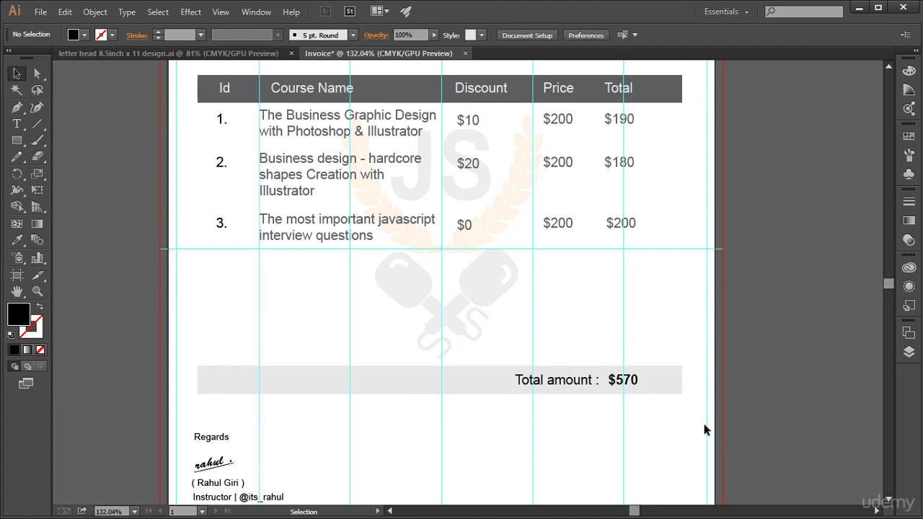
# - Hide the document guides to preview the whole invoice page
pyautogui.scroll(-1, 705, 429)
pyautogui.scroll(2, 704, 430)
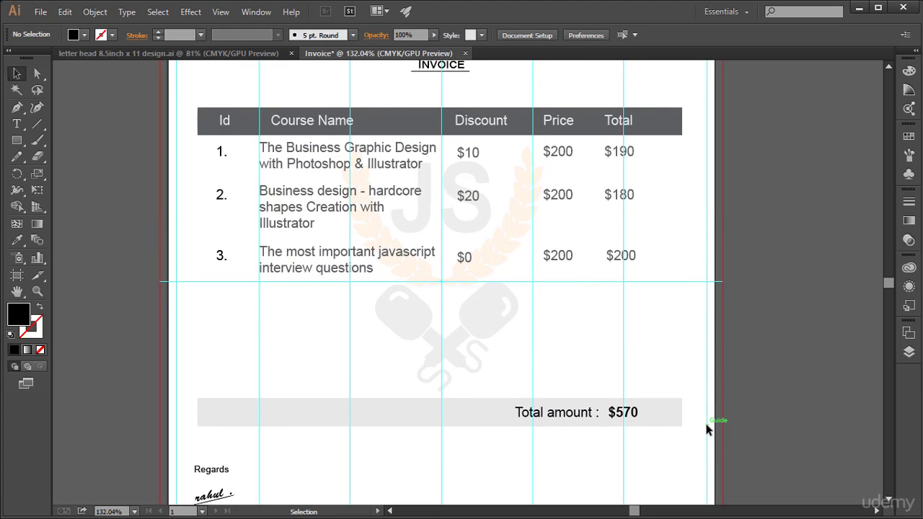
pyautogui.hotkey('ctrl', '-')
pyautogui.hotkey('ctrl', '-')
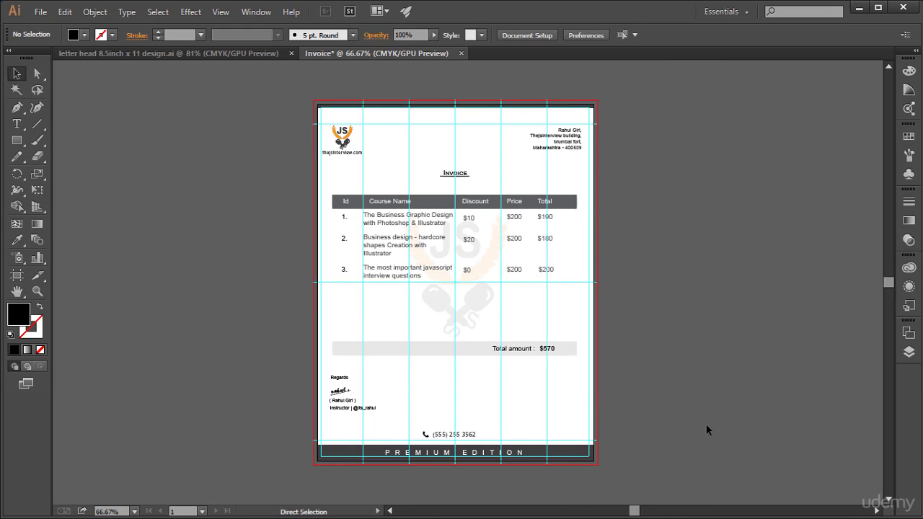
pyautogui.hotkey('ctrl', '+')
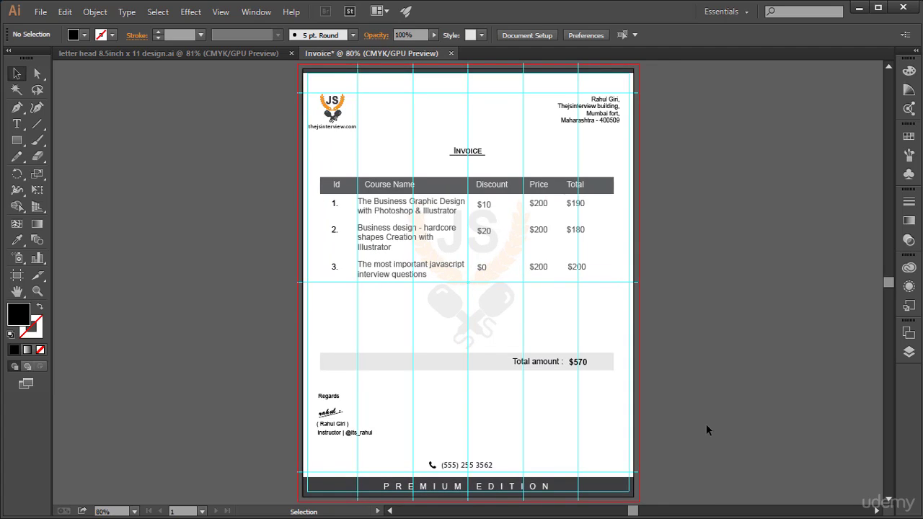
pyautogui.press('ctrl')
pyautogui.hotkey('ctrl', ';')
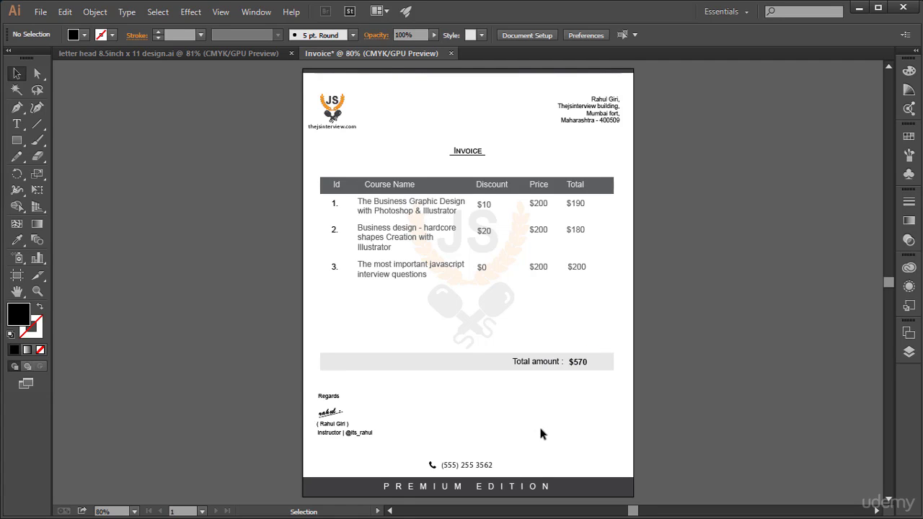
# - Open stamp.ai from the Buisness Card folder
pyautogui.click(40, 12)
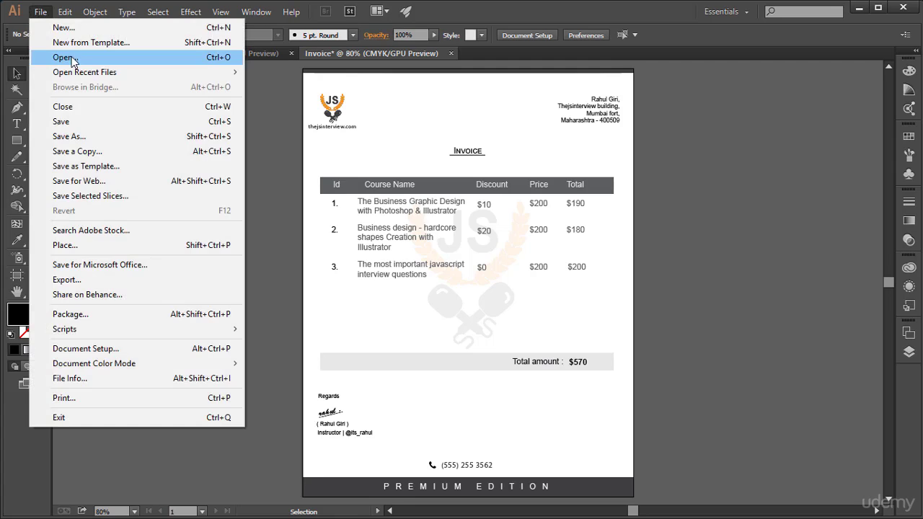
pyautogui.click(72, 58)
pyautogui.click(154, 31)
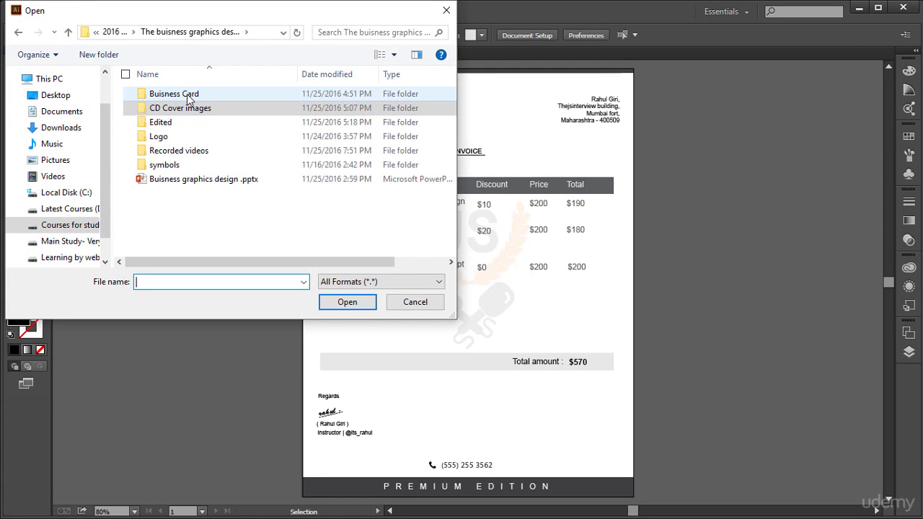
pyautogui.click(188, 98)
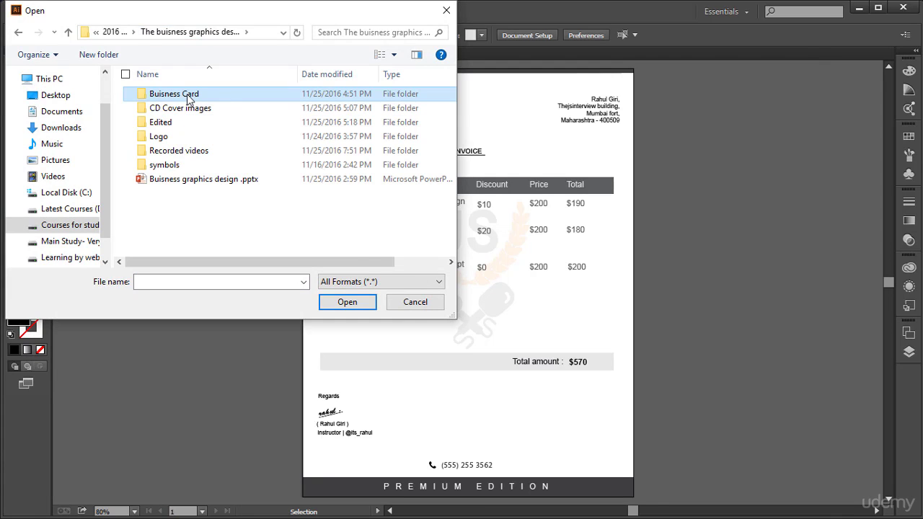
pyautogui.doubleClick(189, 99)
pyautogui.scroll(-1, 225, 166)
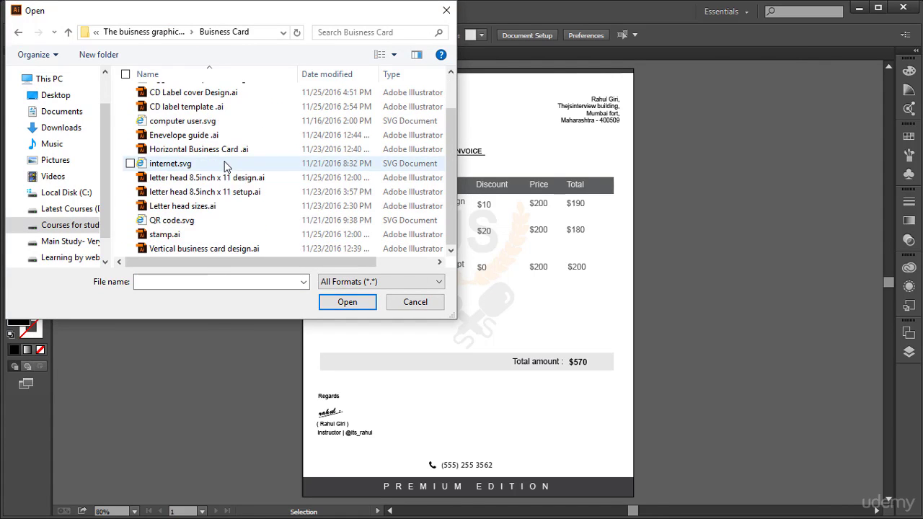
pyautogui.doubleClick(208, 235)
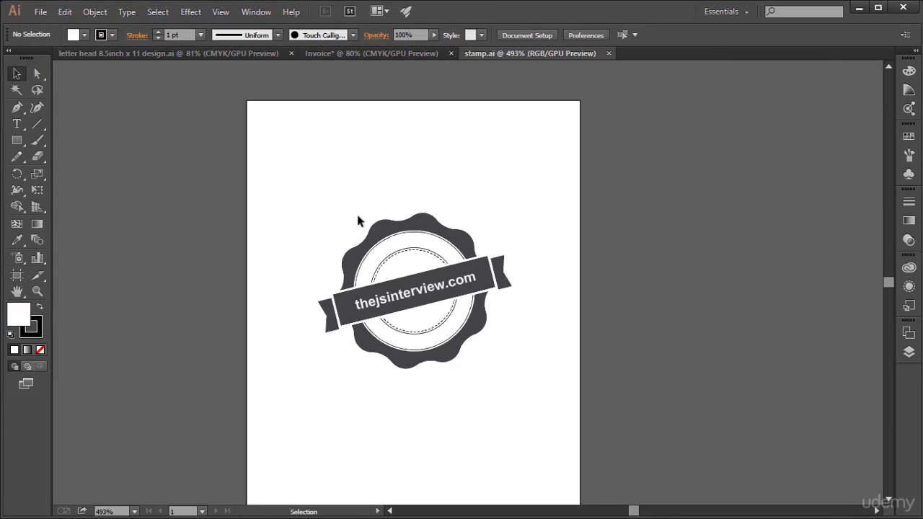
# - Bring the whole stamp artwork into the Invoice document, merging the conflicting swatch, and place it below the total amount bar
pyautogui.moveTo(304, 179); pyautogui.dragTo(486, 391)
pyautogui.moveTo(393, 214); pyautogui.dragTo(506, 313)
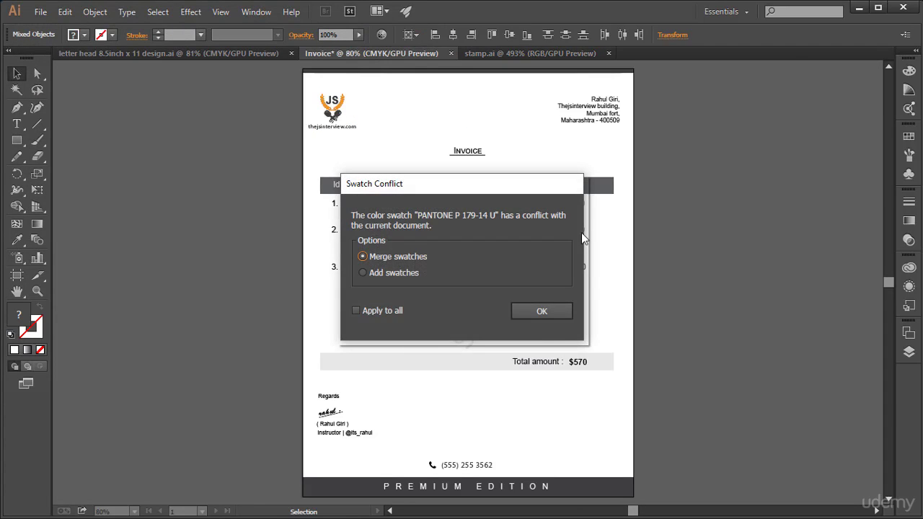
pyautogui.click(541, 311)
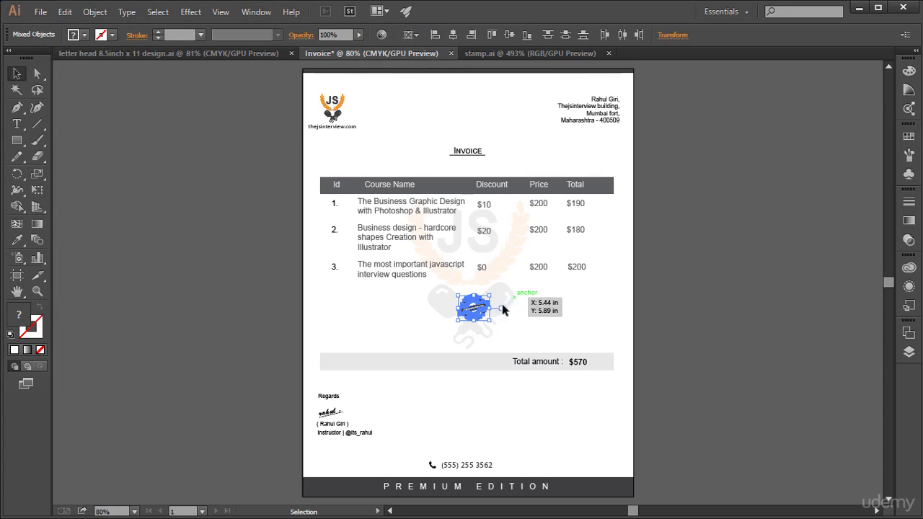
pyautogui.moveTo(468, 306)
pyautogui.mouseDown()
pyautogui.moveTo(540, 448)
pyautogui.moveTo(548, 409)
pyautogui.moveTo(569, 421)
pyautogui.mouseUp()
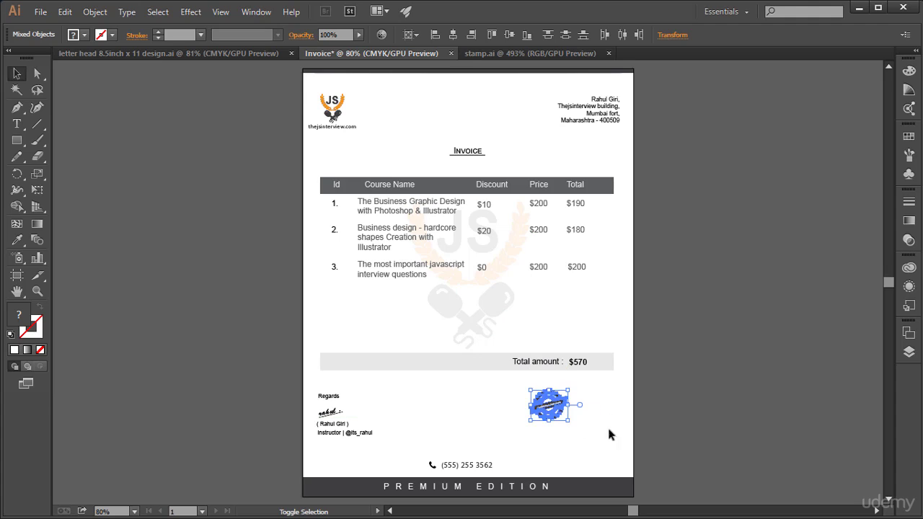
pyautogui.click(725, 335)
# - Nudge the stamp down and slightly right, level with the signature block between the total amount bar and the footer
pyautogui.click(554, 416)
pyautogui.press('Down')
pyautogui.press('Down')
pyautogui.press('Down')
pyautogui.press('Down')
pyautogui.press('Down')
pyautogui.press('Down')
pyautogui.press('Down')
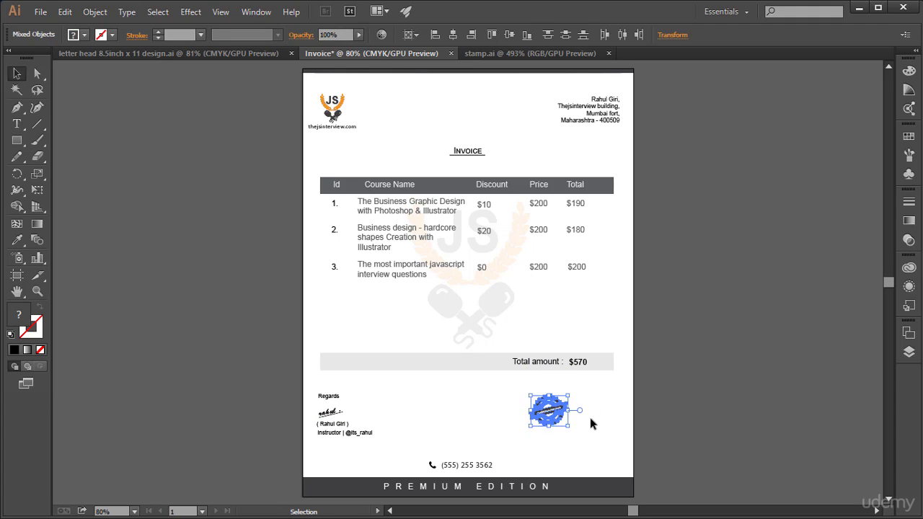
pyautogui.press('Down')
pyautogui.press('Down')
pyautogui.press('Down')
pyautogui.press('Right')
pyautogui.press('Right')
pyautogui.press('Right')
pyautogui.press('Right')
pyautogui.press('Right')
pyautogui.press('Right')
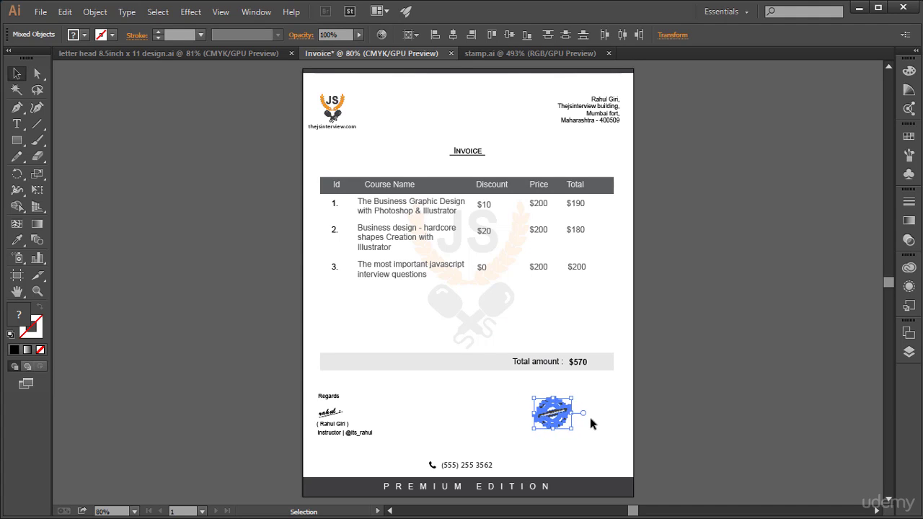
pyautogui.press('Down')
pyautogui.press('Down')
pyautogui.press('Down')
pyautogui.press('Down')
pyautogui.press('Down')
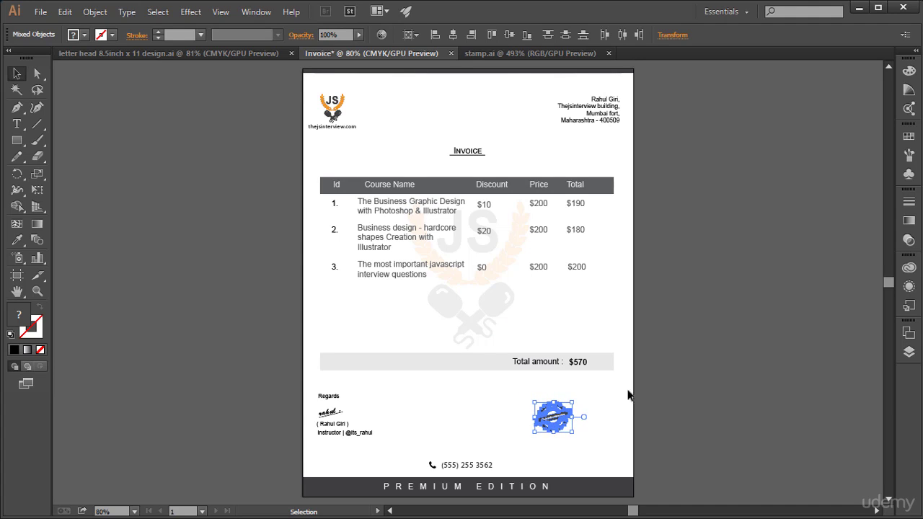
pyautogui.click(683, 352)
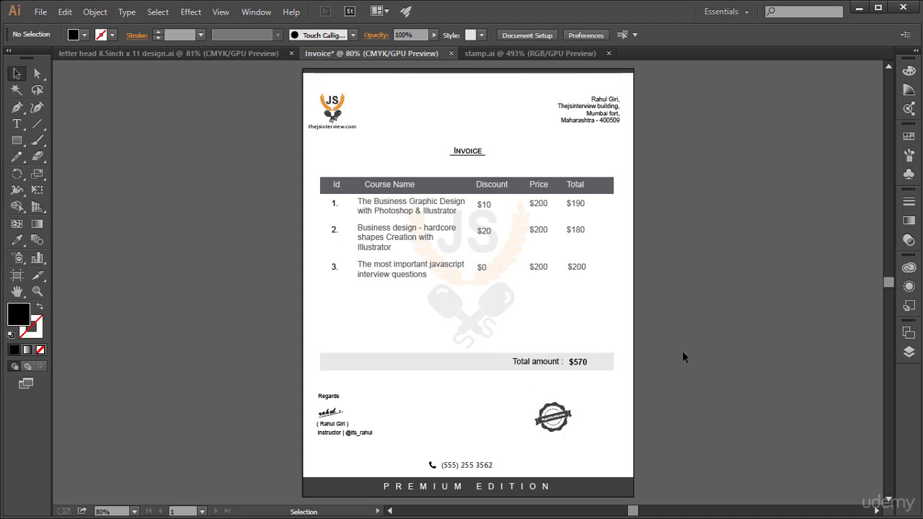